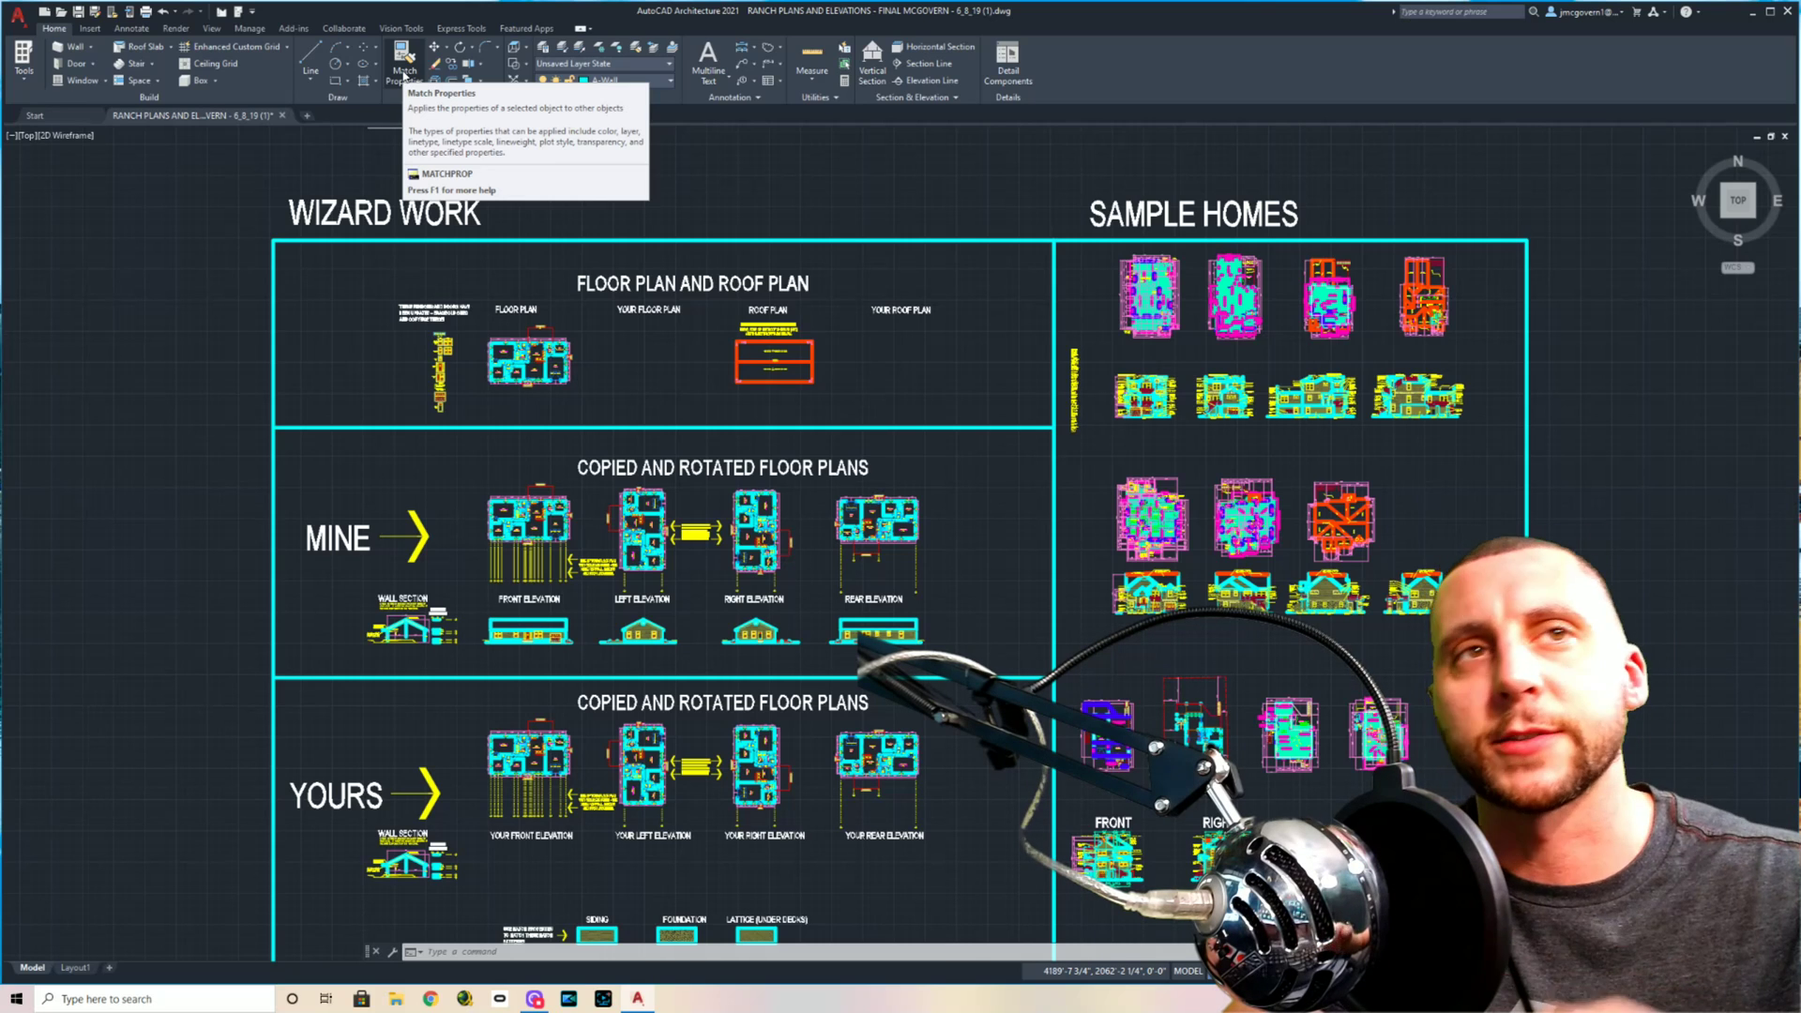
In the Express Tools alias editor, redefine alias C to run COPY instead of CIRCLE
{"action": "left_click", "coordinate": [489, 29]}
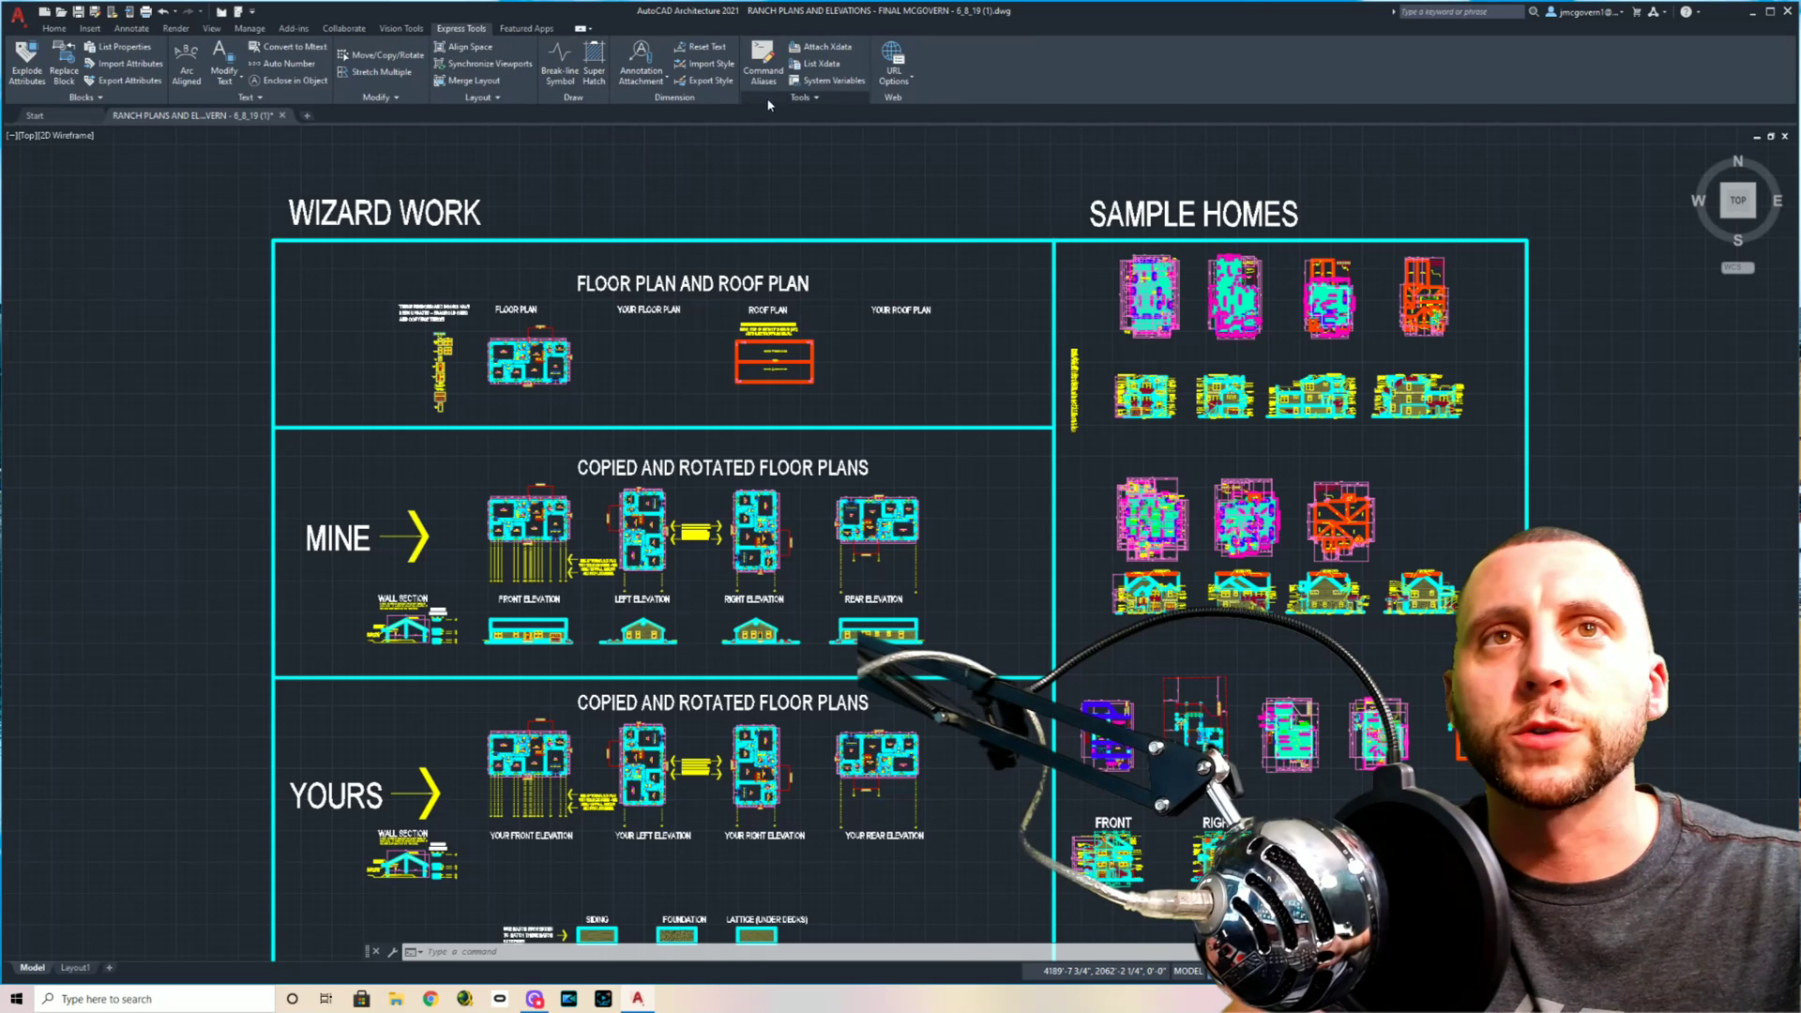
{"action": "left_click", "coordinate": [763, 66]}
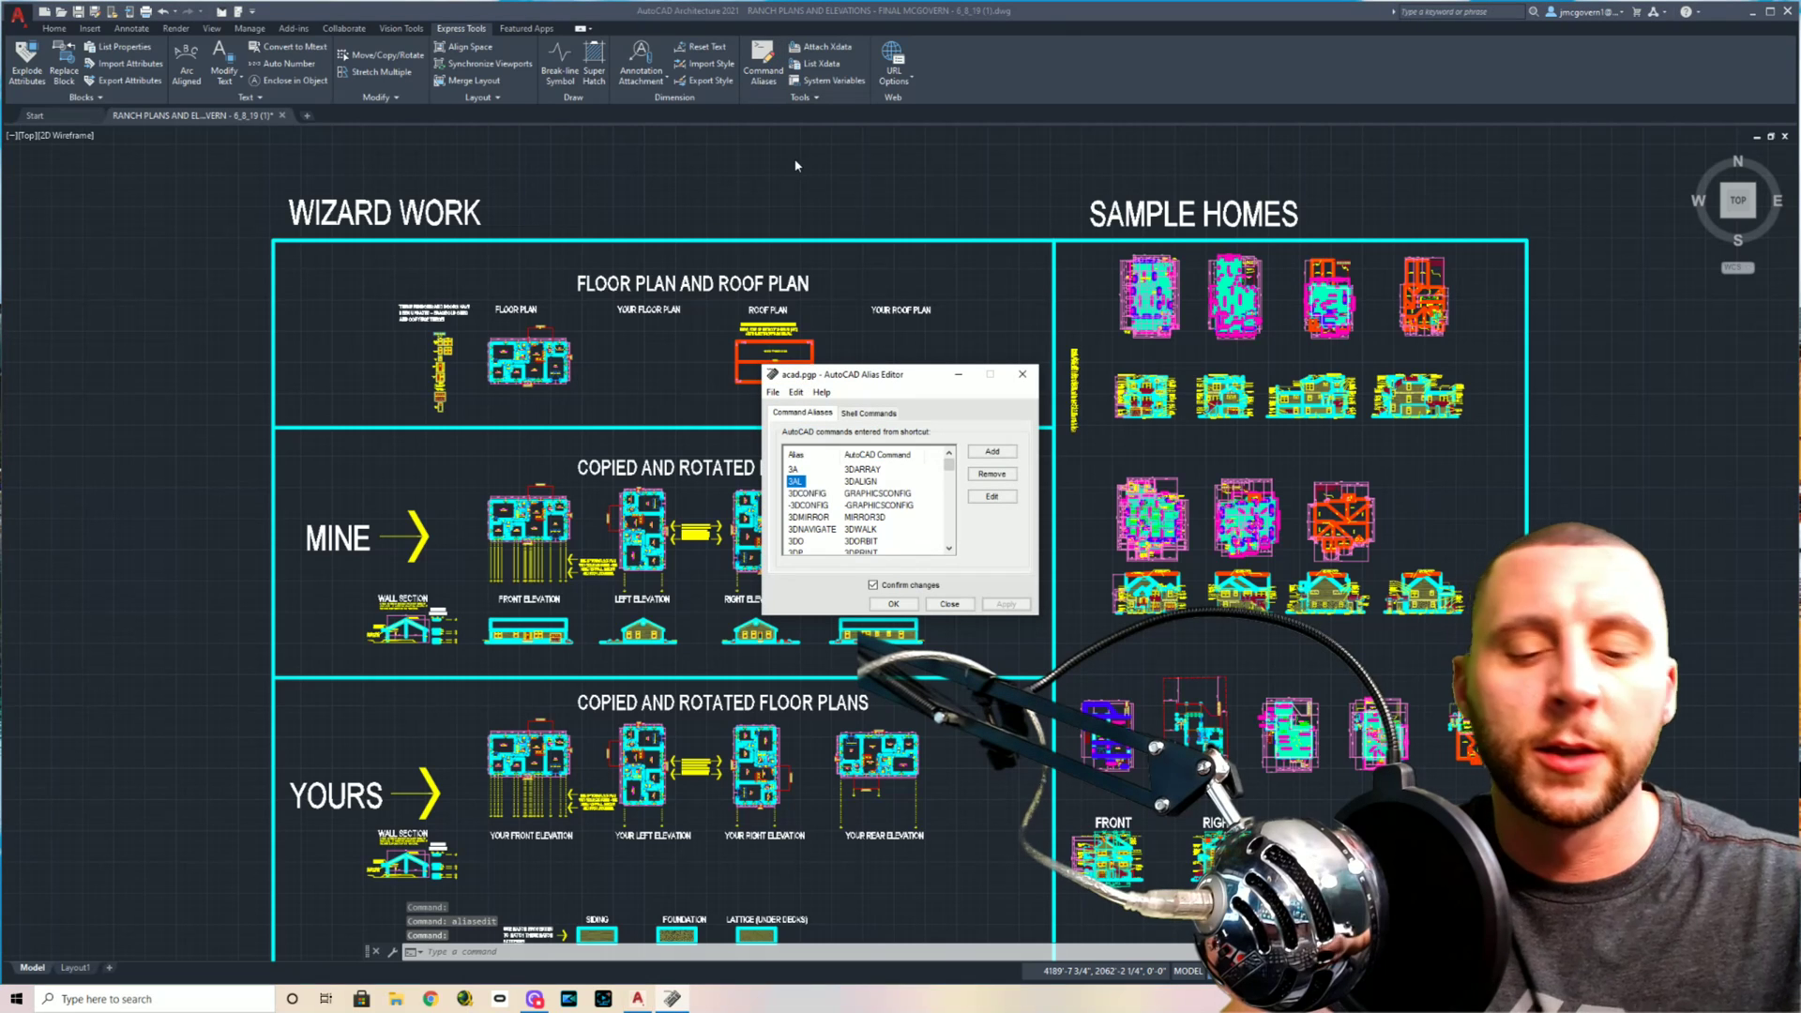
{"action": "key", "text": "c"}
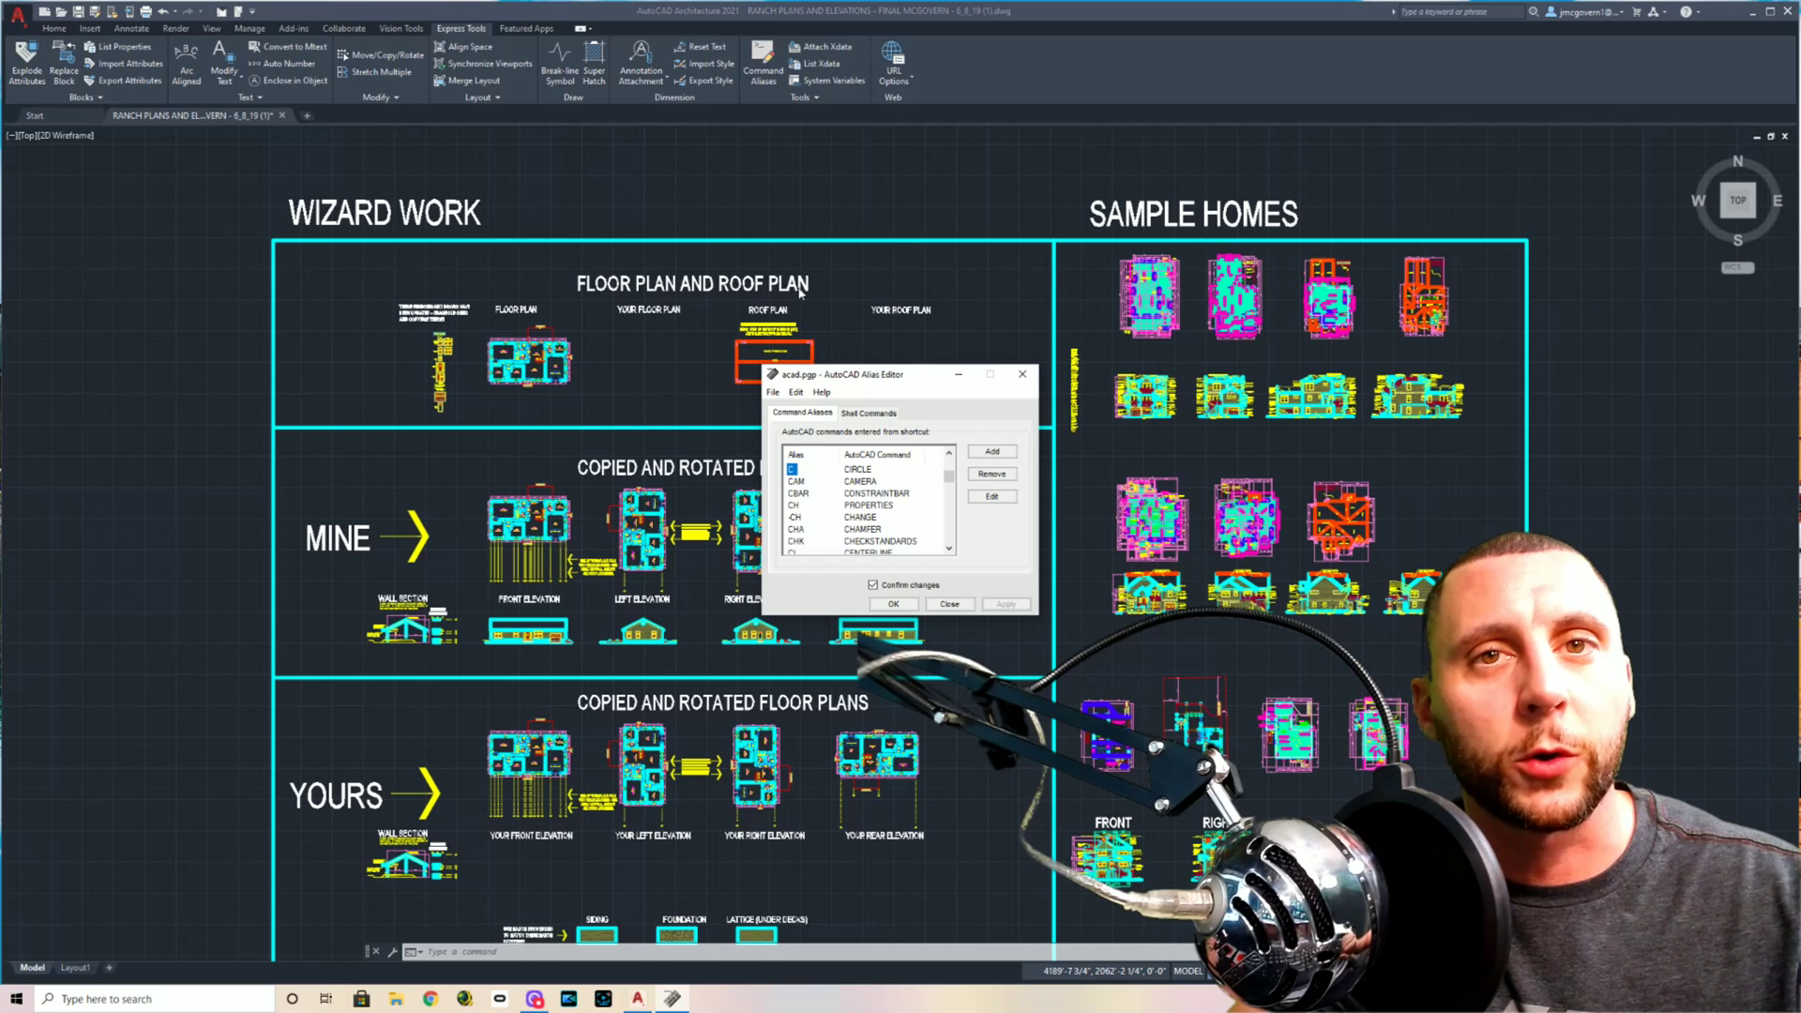
{"action": "double_click", "coordinate": [791, 469]}
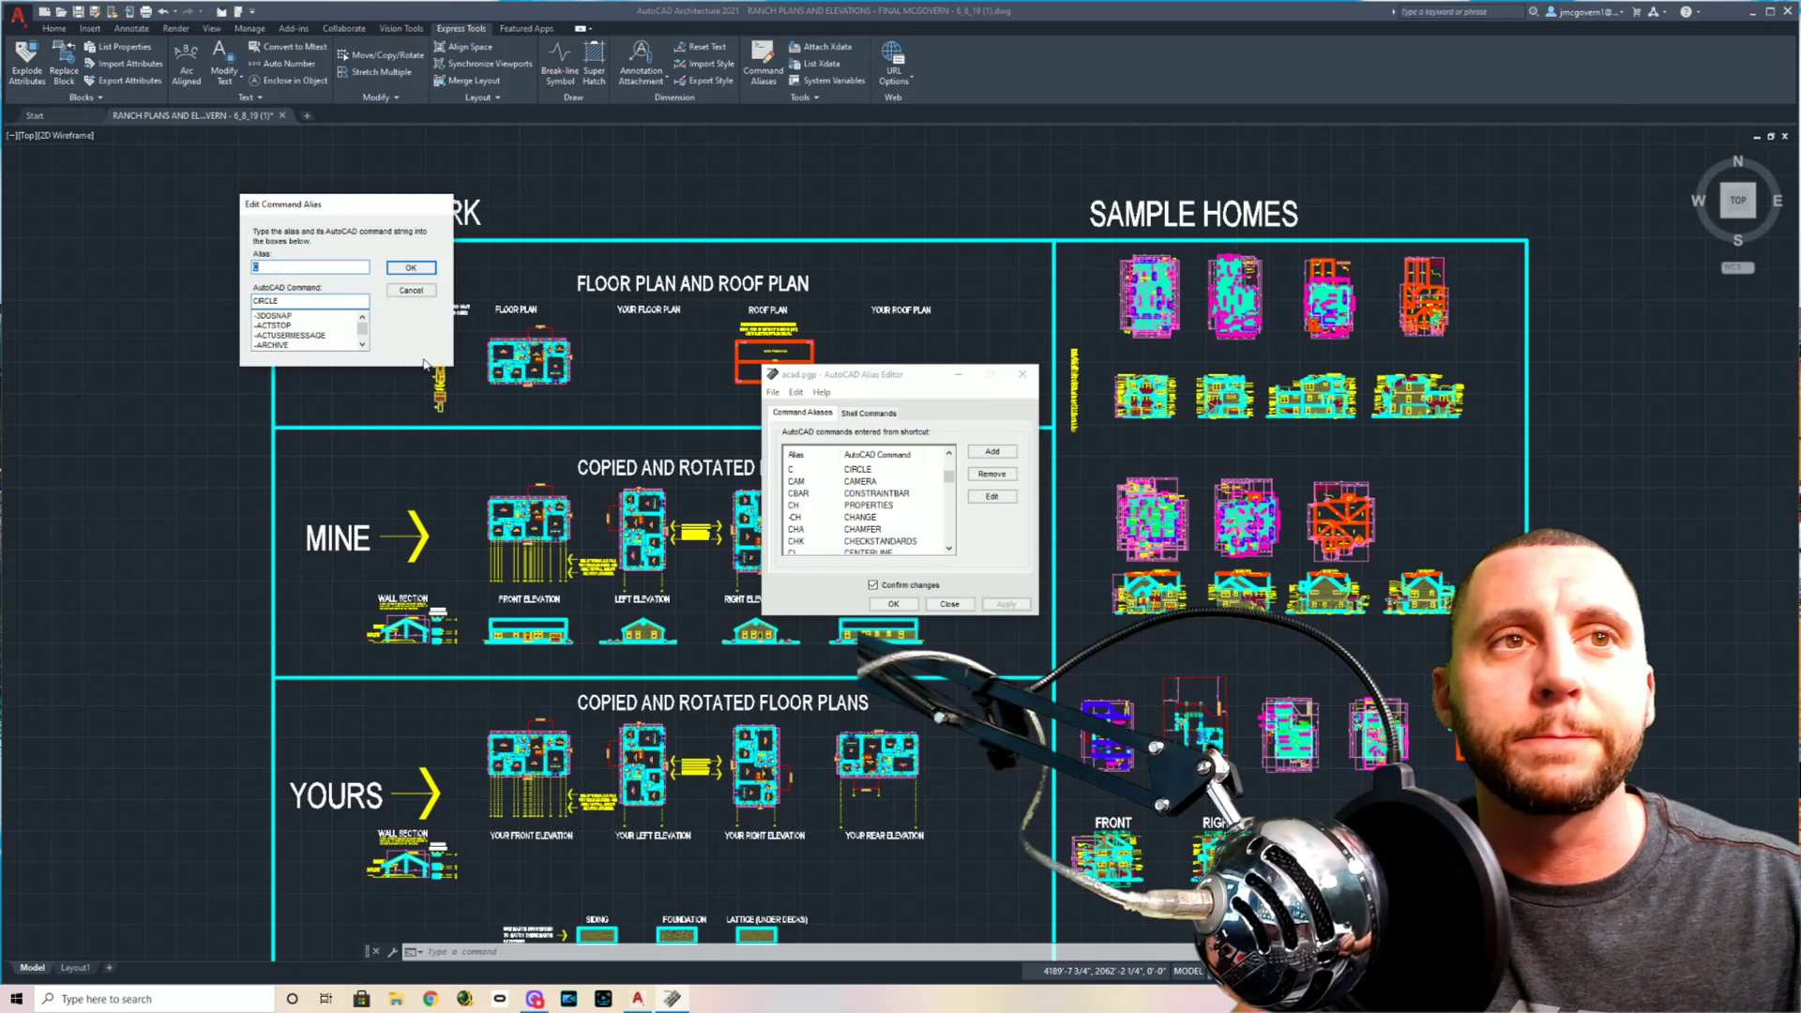
{"action": "double_click", "coordinate": [297, 300]}
{"action": "type", "text": "copy"}
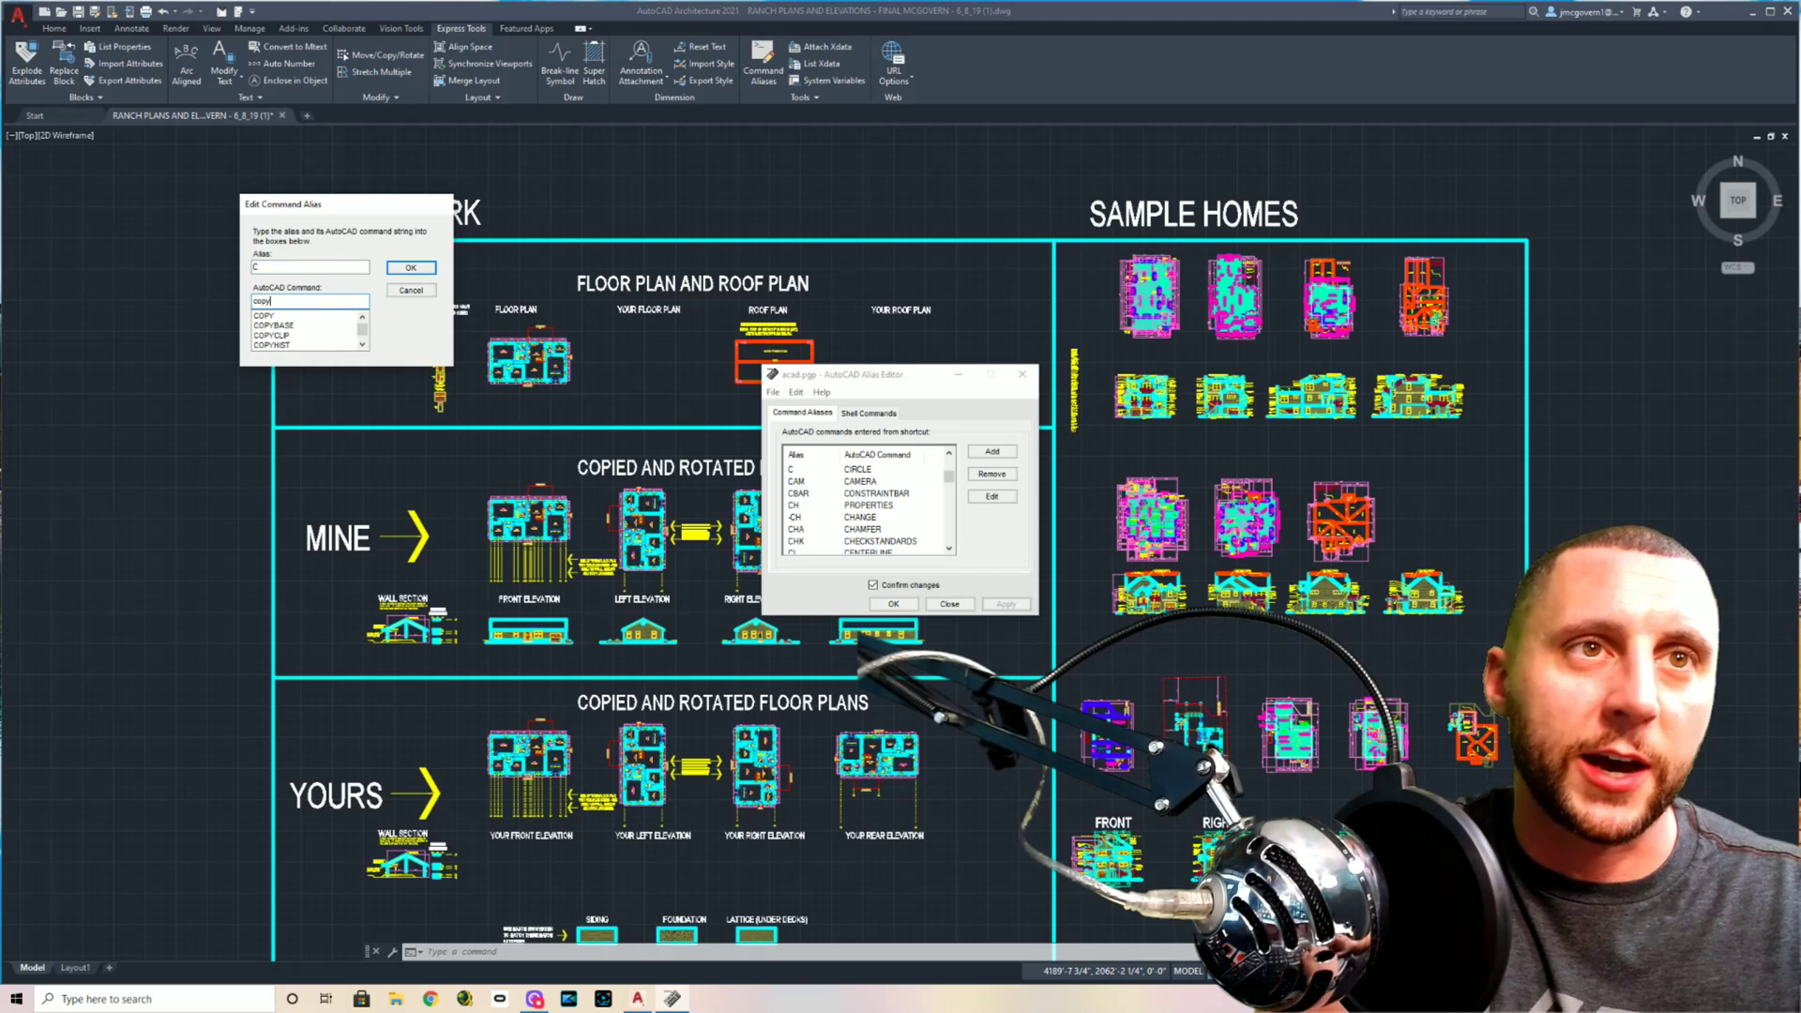
{"action": "left_click", "coordinate": [279, 316]}
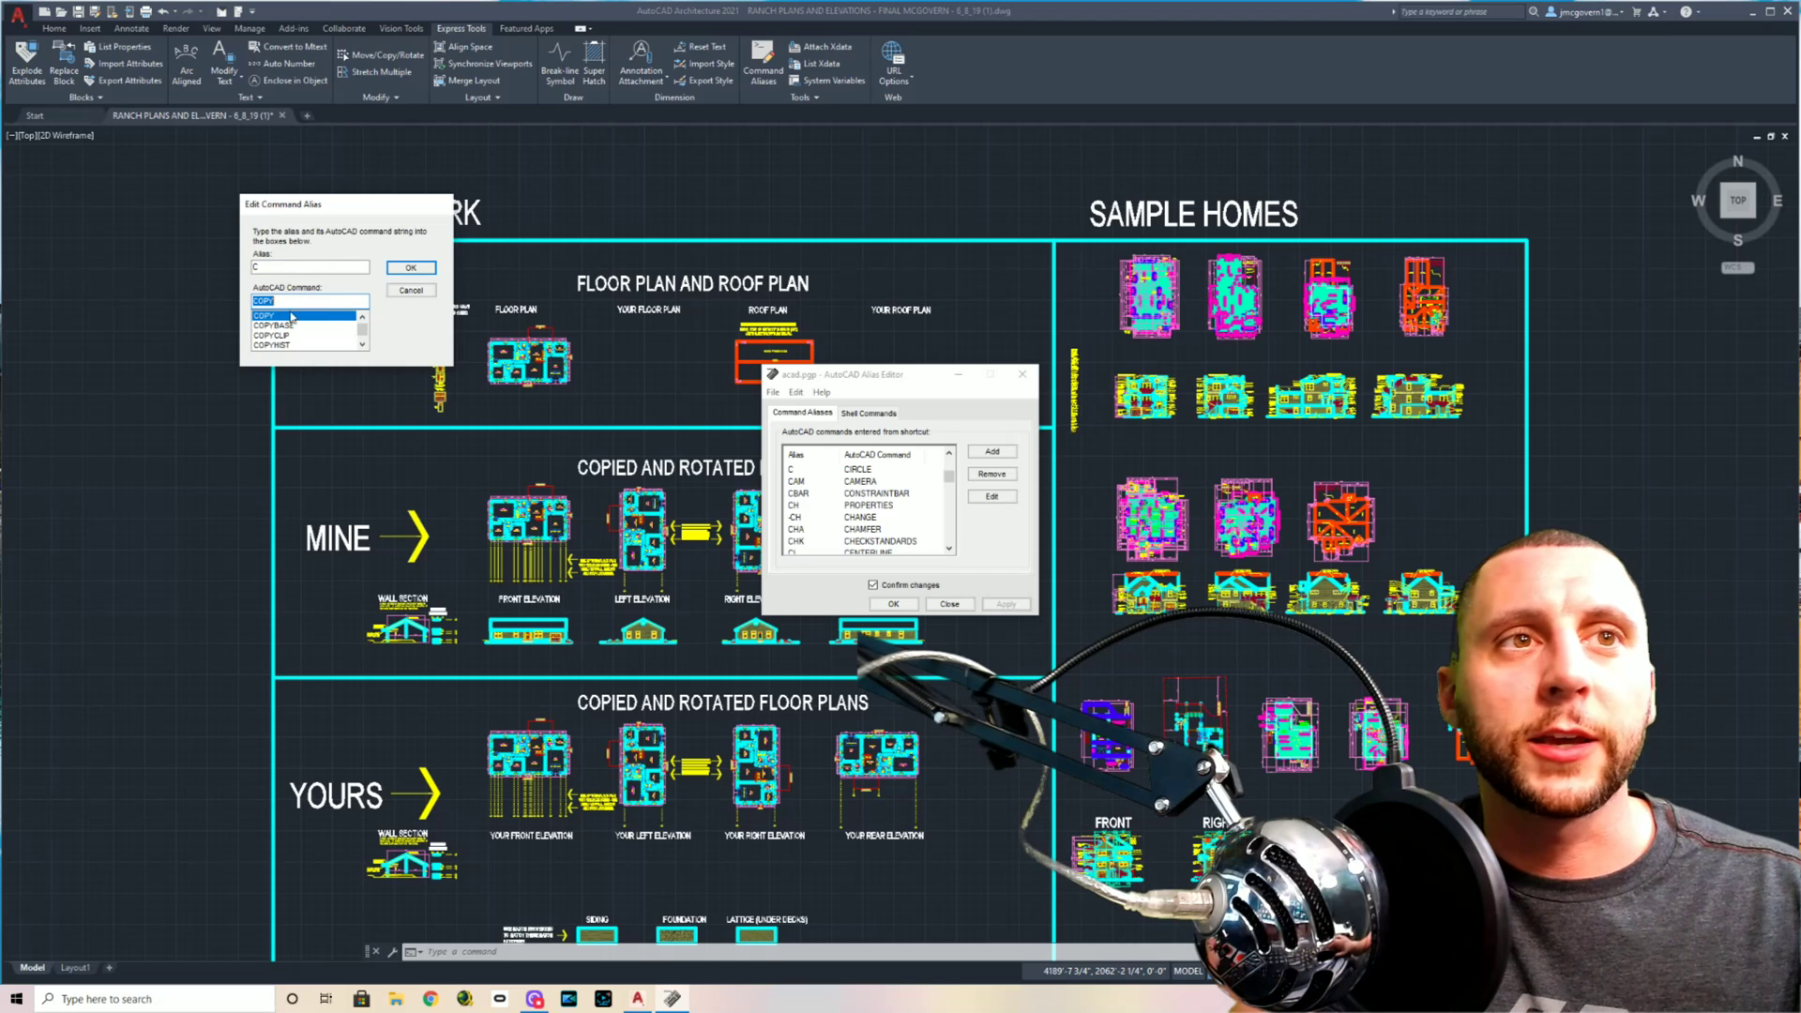
{"action": "left_click", "coordinate": [411, 268]}
{"action": "left_click", "coordinate": [892, 551]}
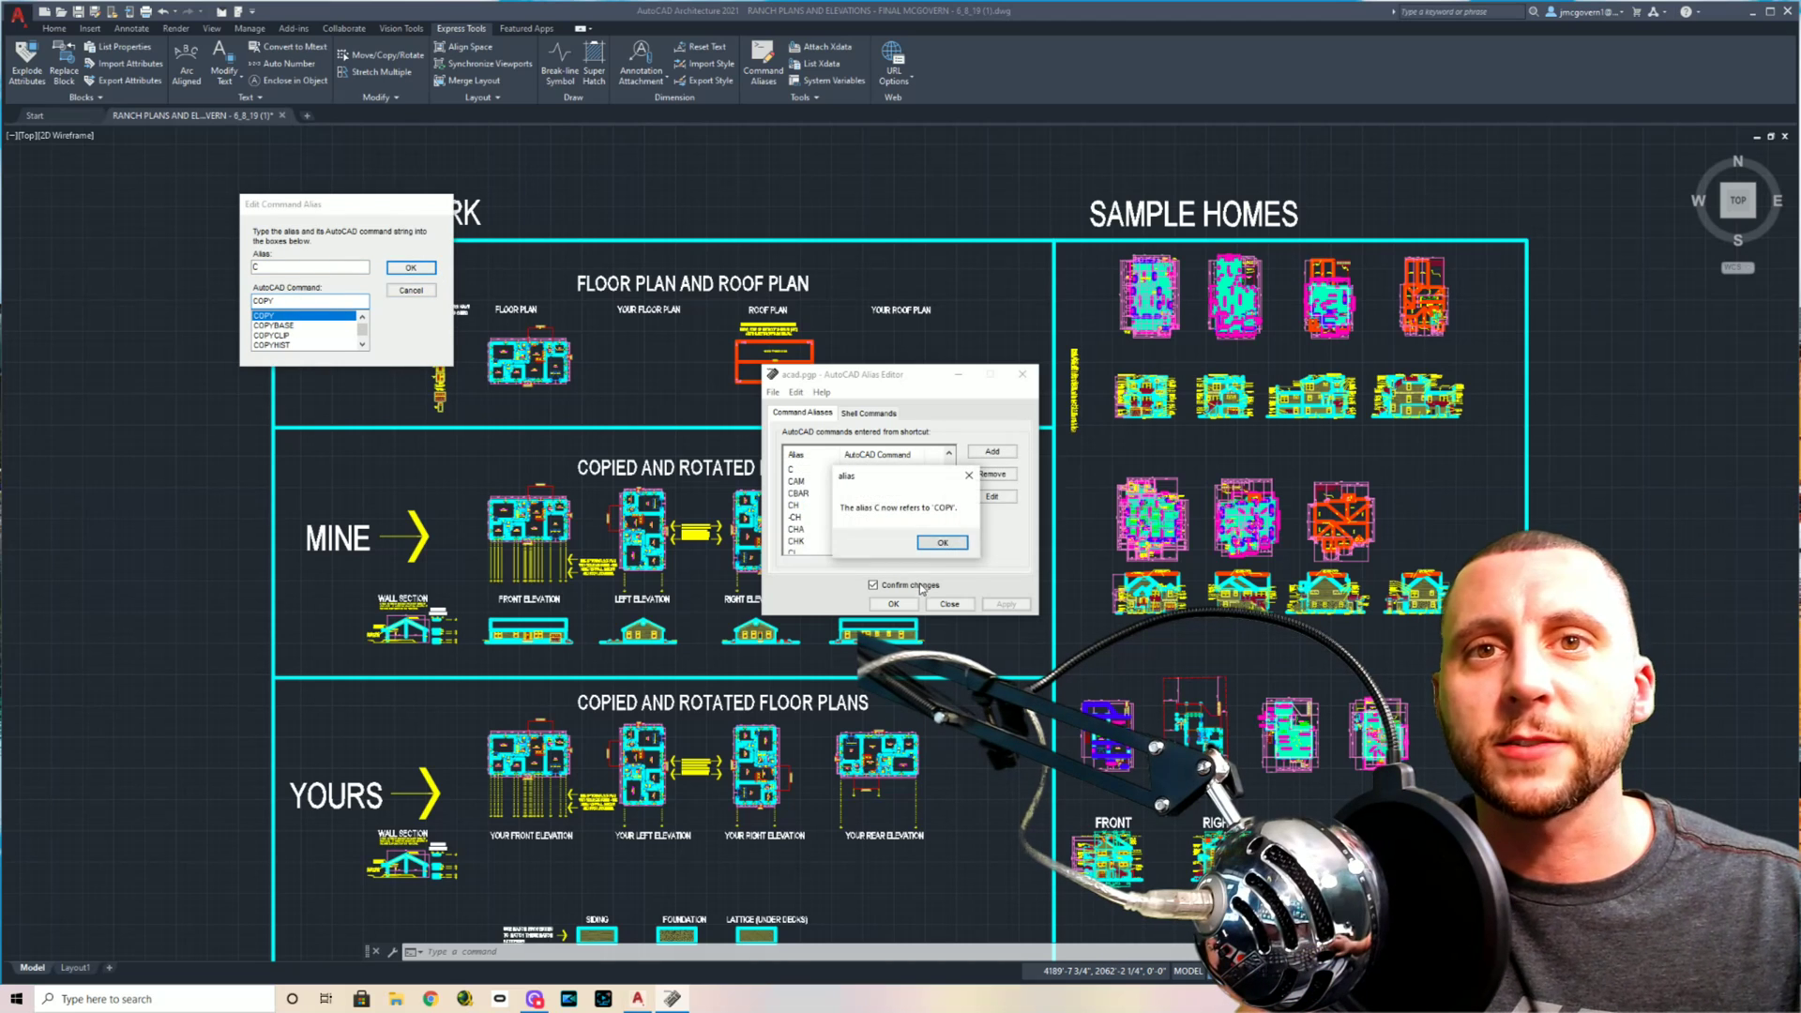
{"action": "left_click", "coordinate": [942, 548]}
{"action": "left_click", "coordinate": [955, 557]}
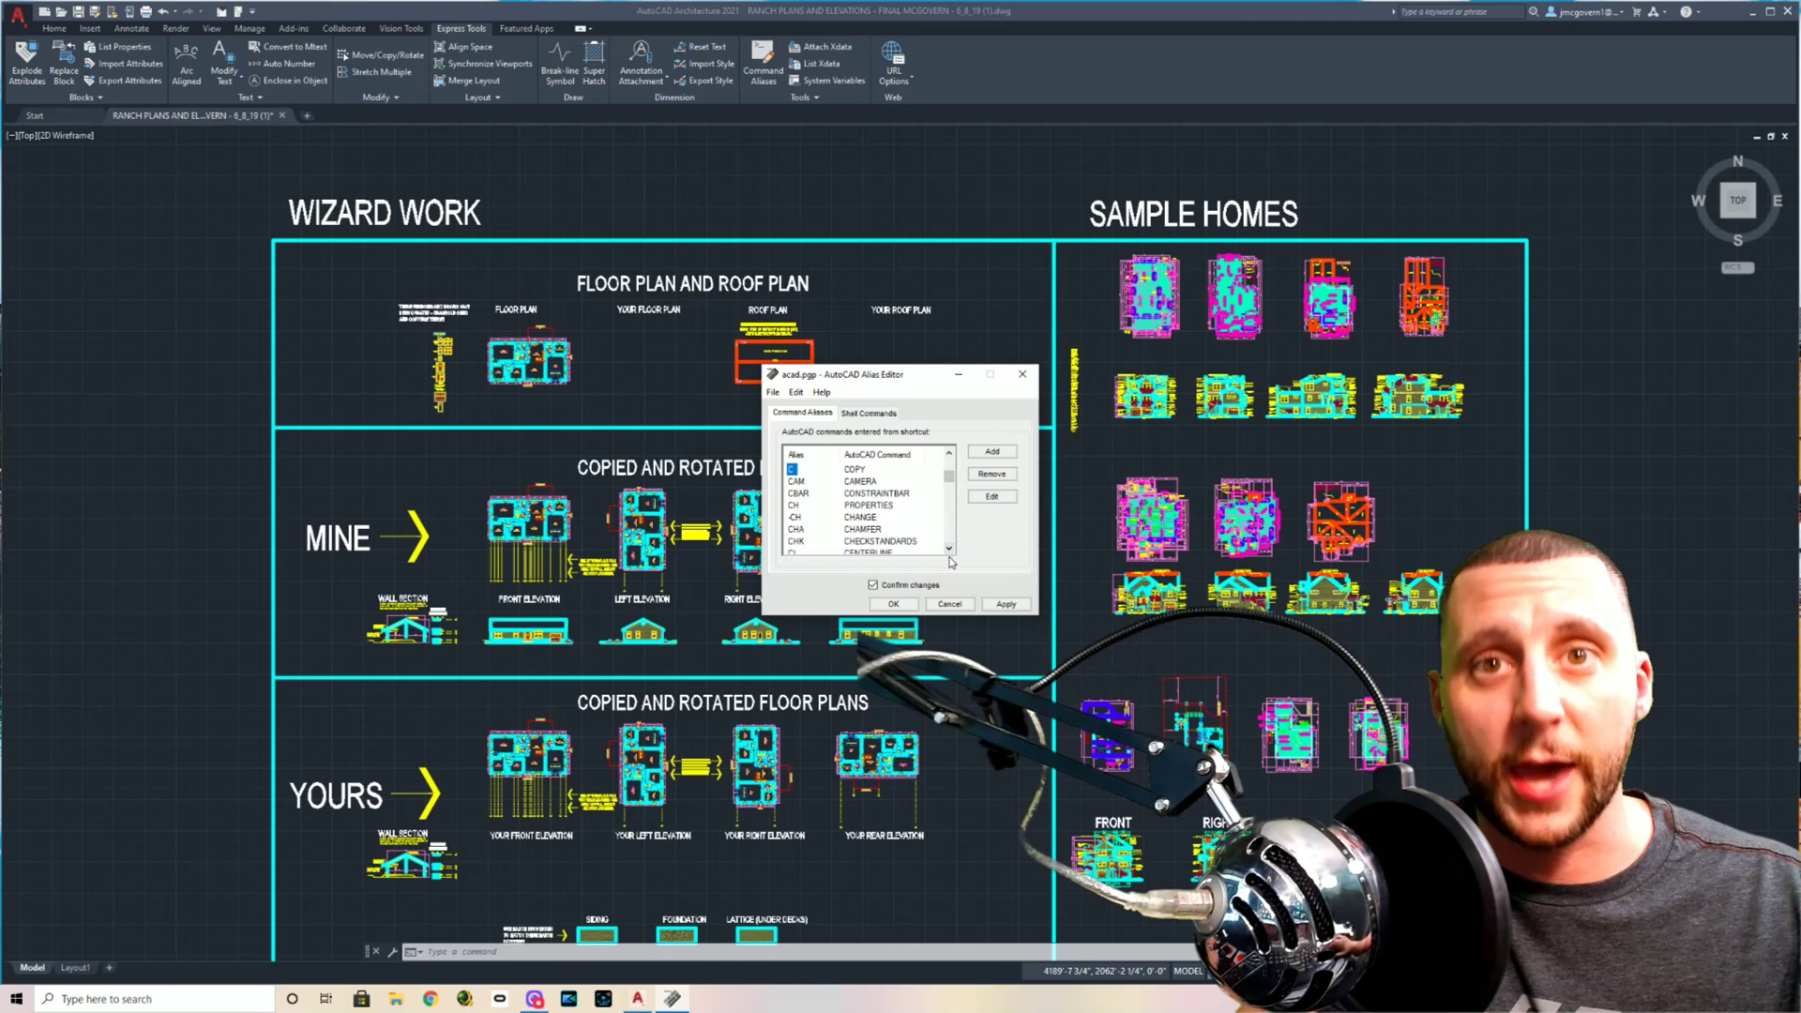
Remove the CO alias from the command alias list
{"action": "scroll", "coordinate": [818, 505], "scroll_direction": "down", "scroll_amount": 2}
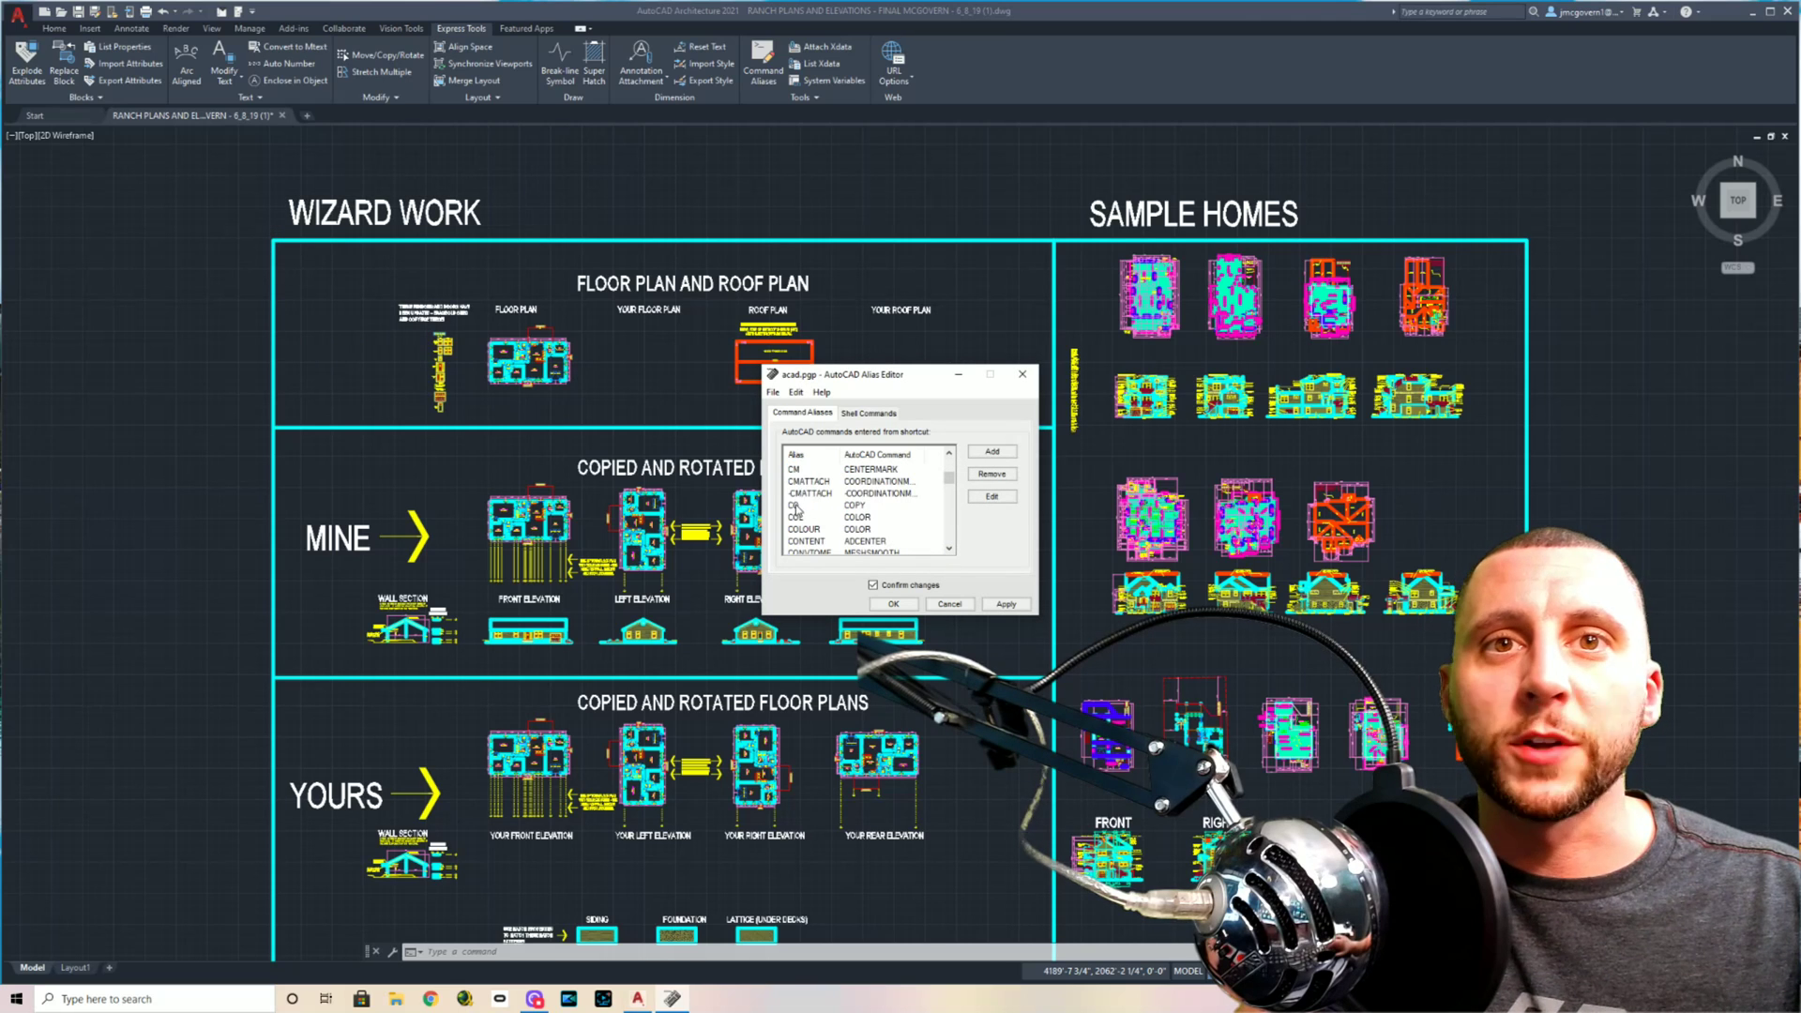
{"action": "left_click", "coordinate": [805, 506]}
{"action": "left_click", "coordinate": [992, 473]}
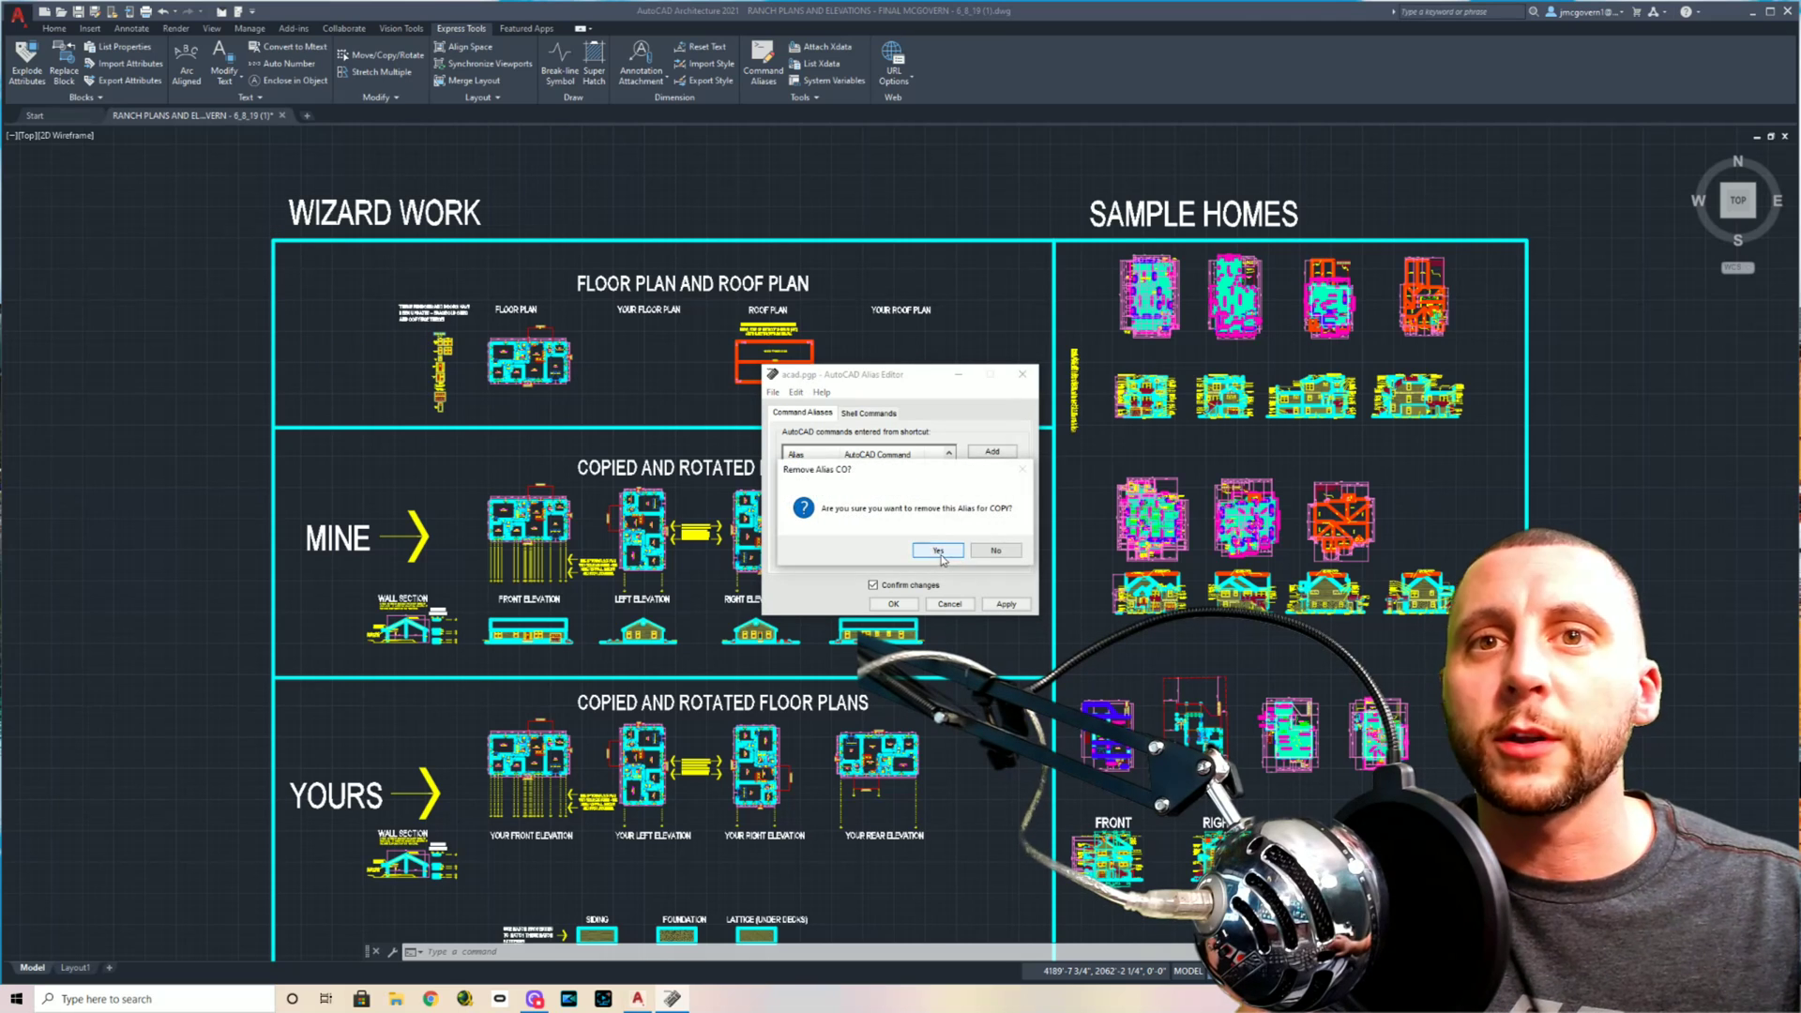
{"action": "left_click", "coordinate": [938, 550]}
{"action": "left_click", "coordinate": [945, 555]}
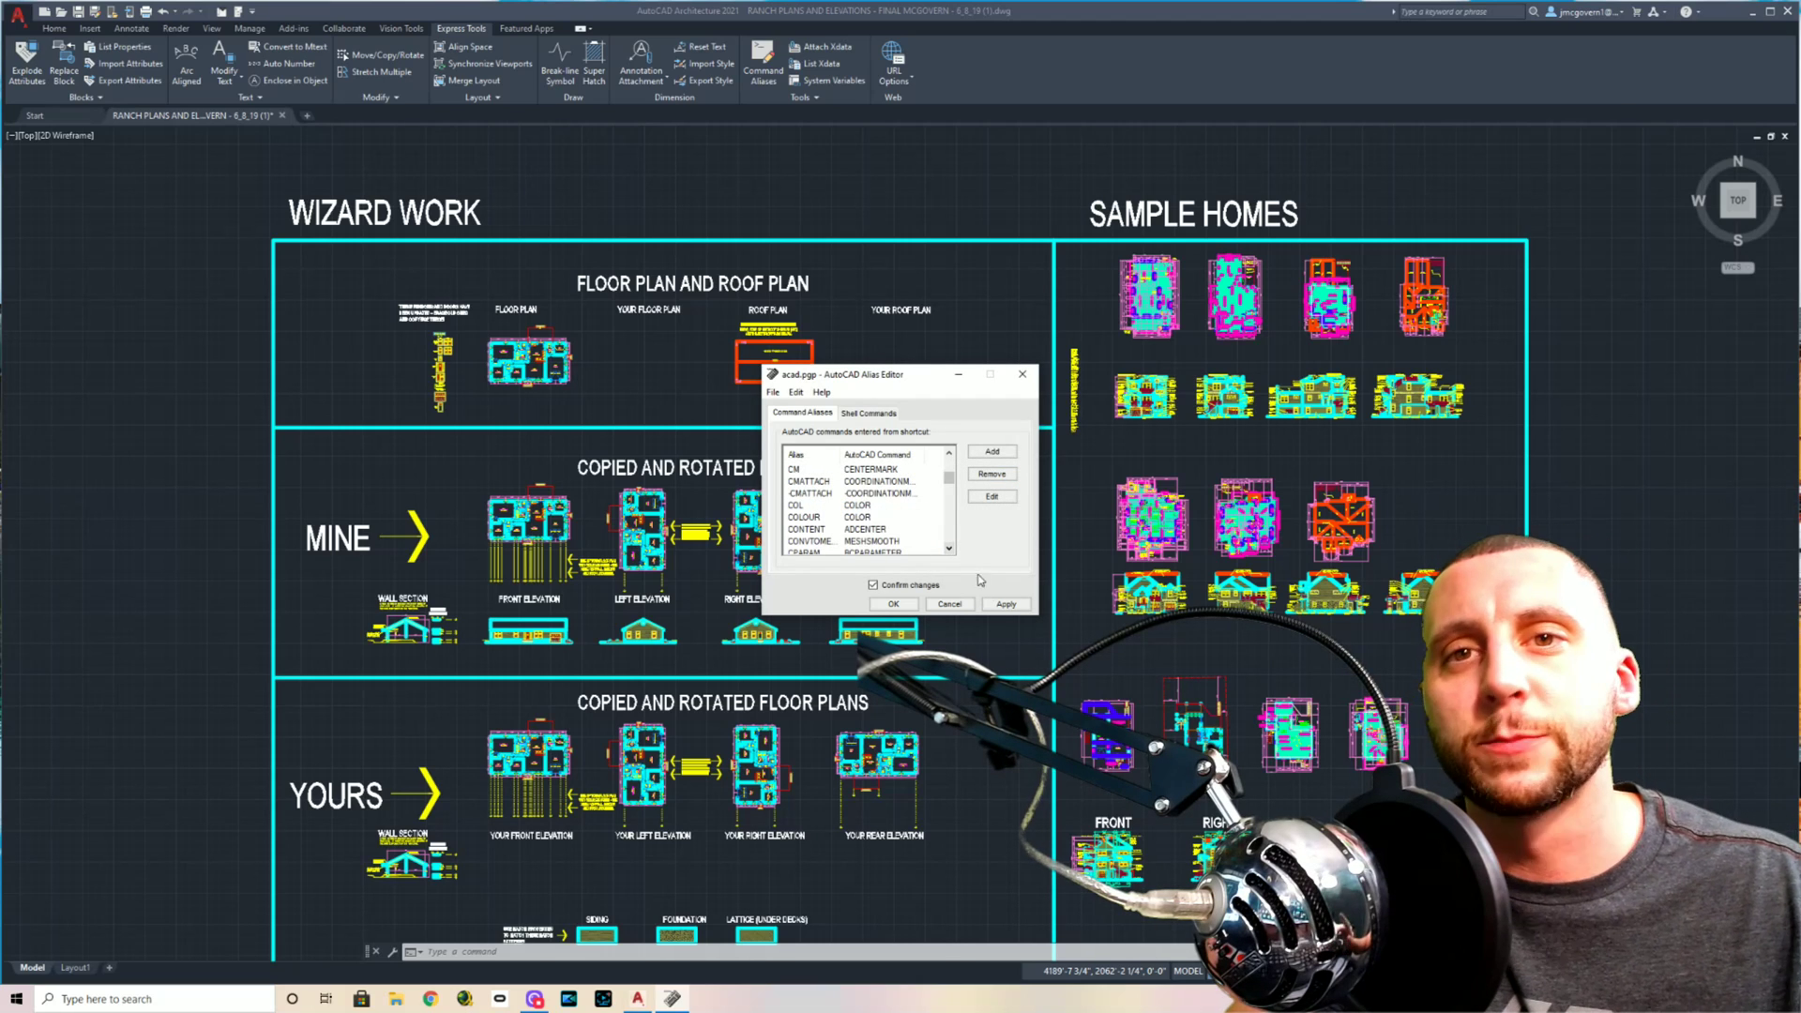
Apply the alias changes, overwrite the alias file, and close the alias editor
{"action": "left_click", "coordinate": [1005, 603]}
{"action": "left_click", "coordinate": [902, 563]}
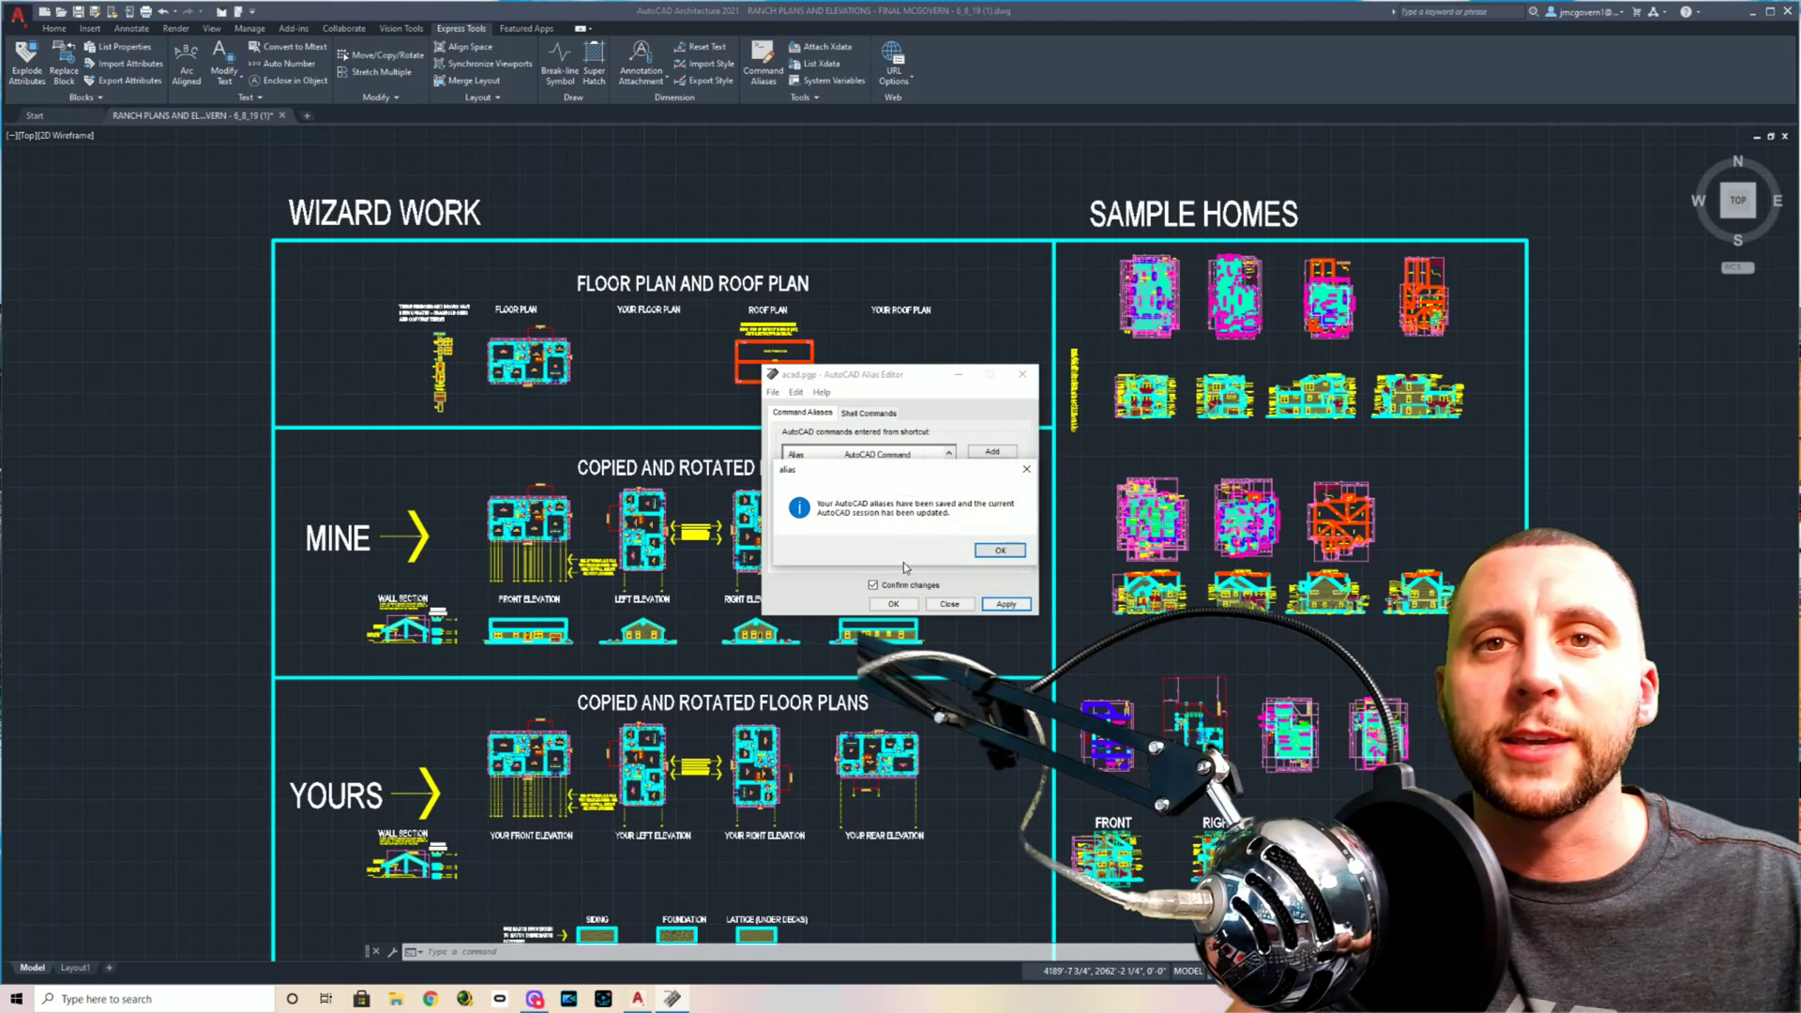
{"action": "left_click", "coordinate": [999, 554]}
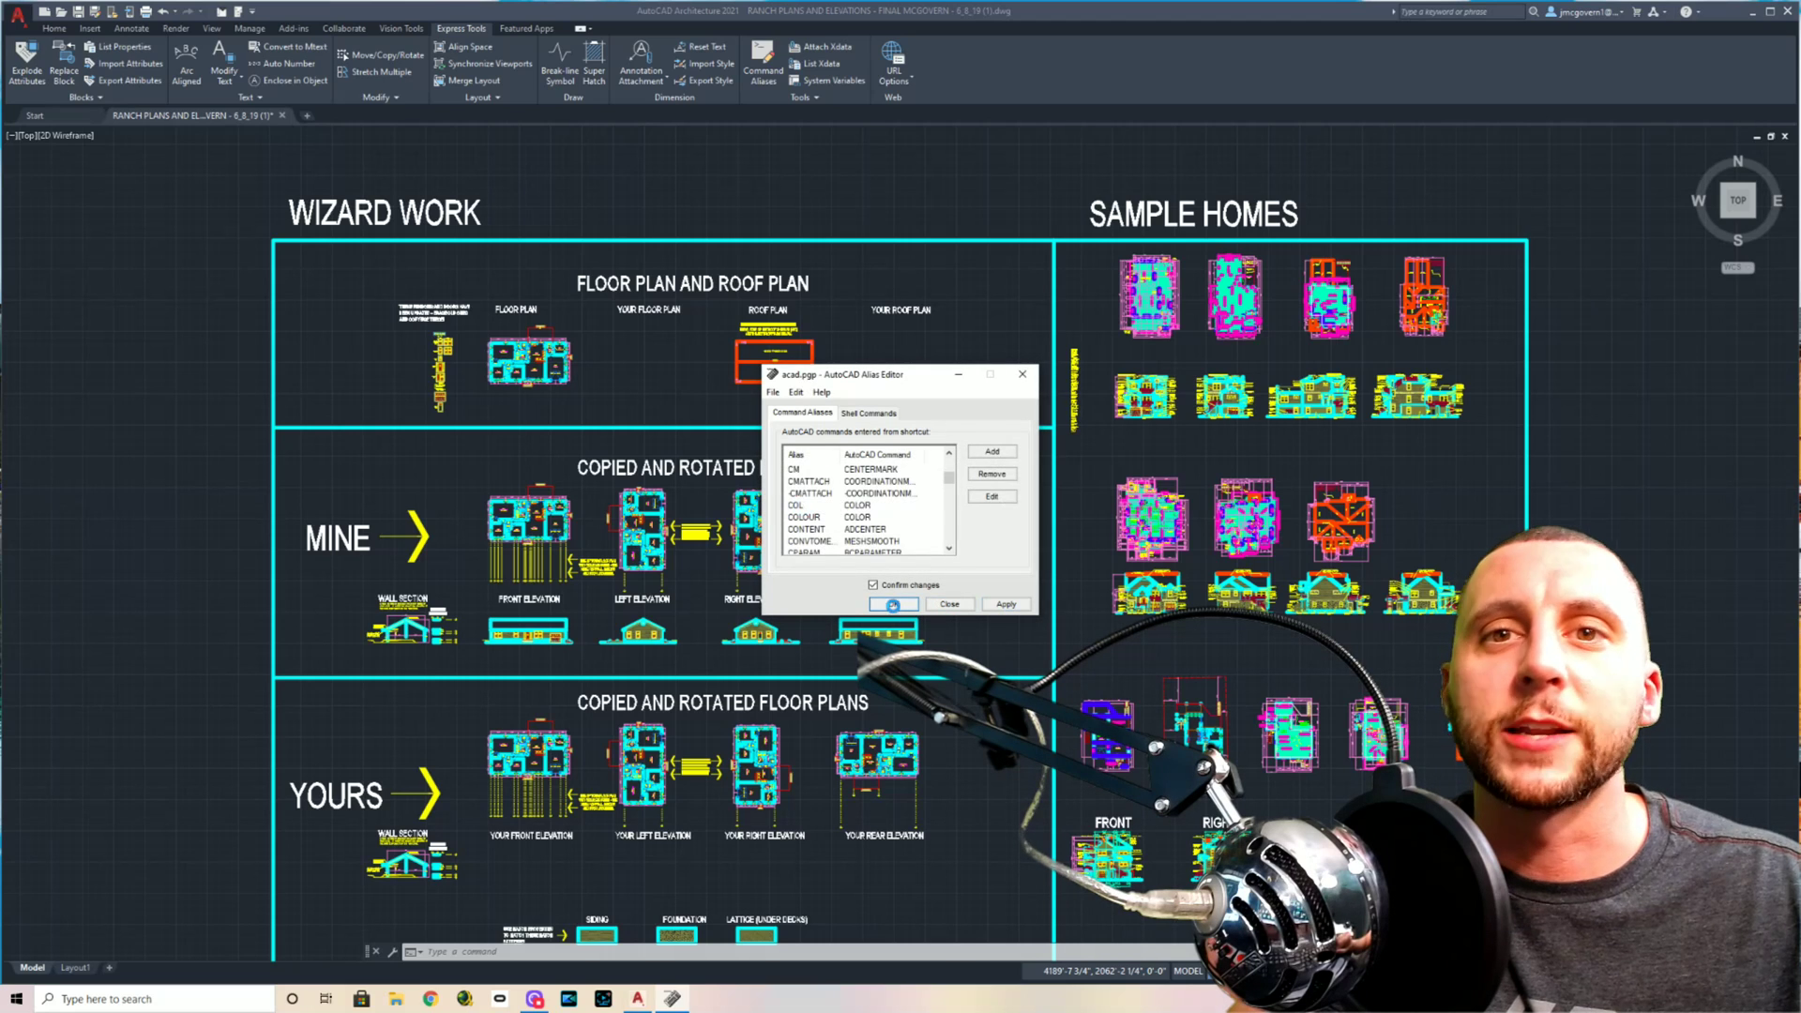
{"action": "left_click", "coordinate": [950, 603]}
{"action": "left_click", "coordinate": [990, 548]}
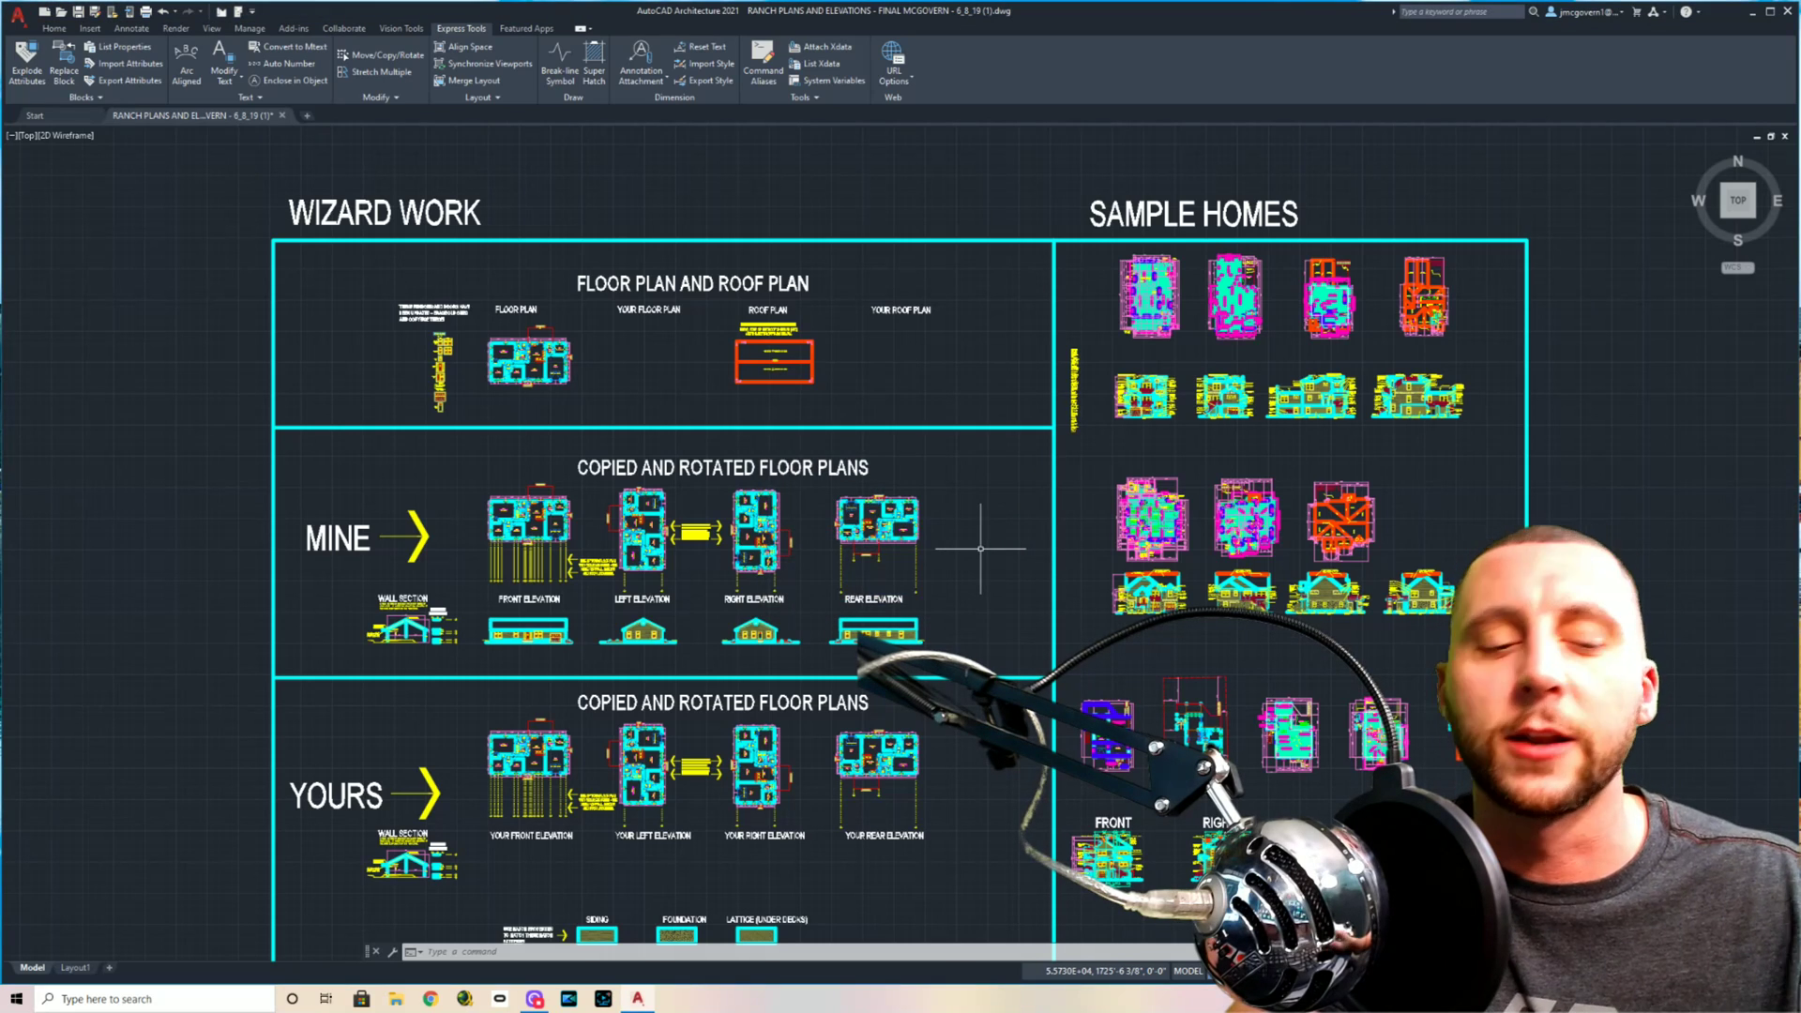
{"action": "key", "text": "Escape"}
Enter C to confirm the new alias now starts the COPY command
{"action": "type", "text": "c"}
{"action": "key", "text": "Return"}
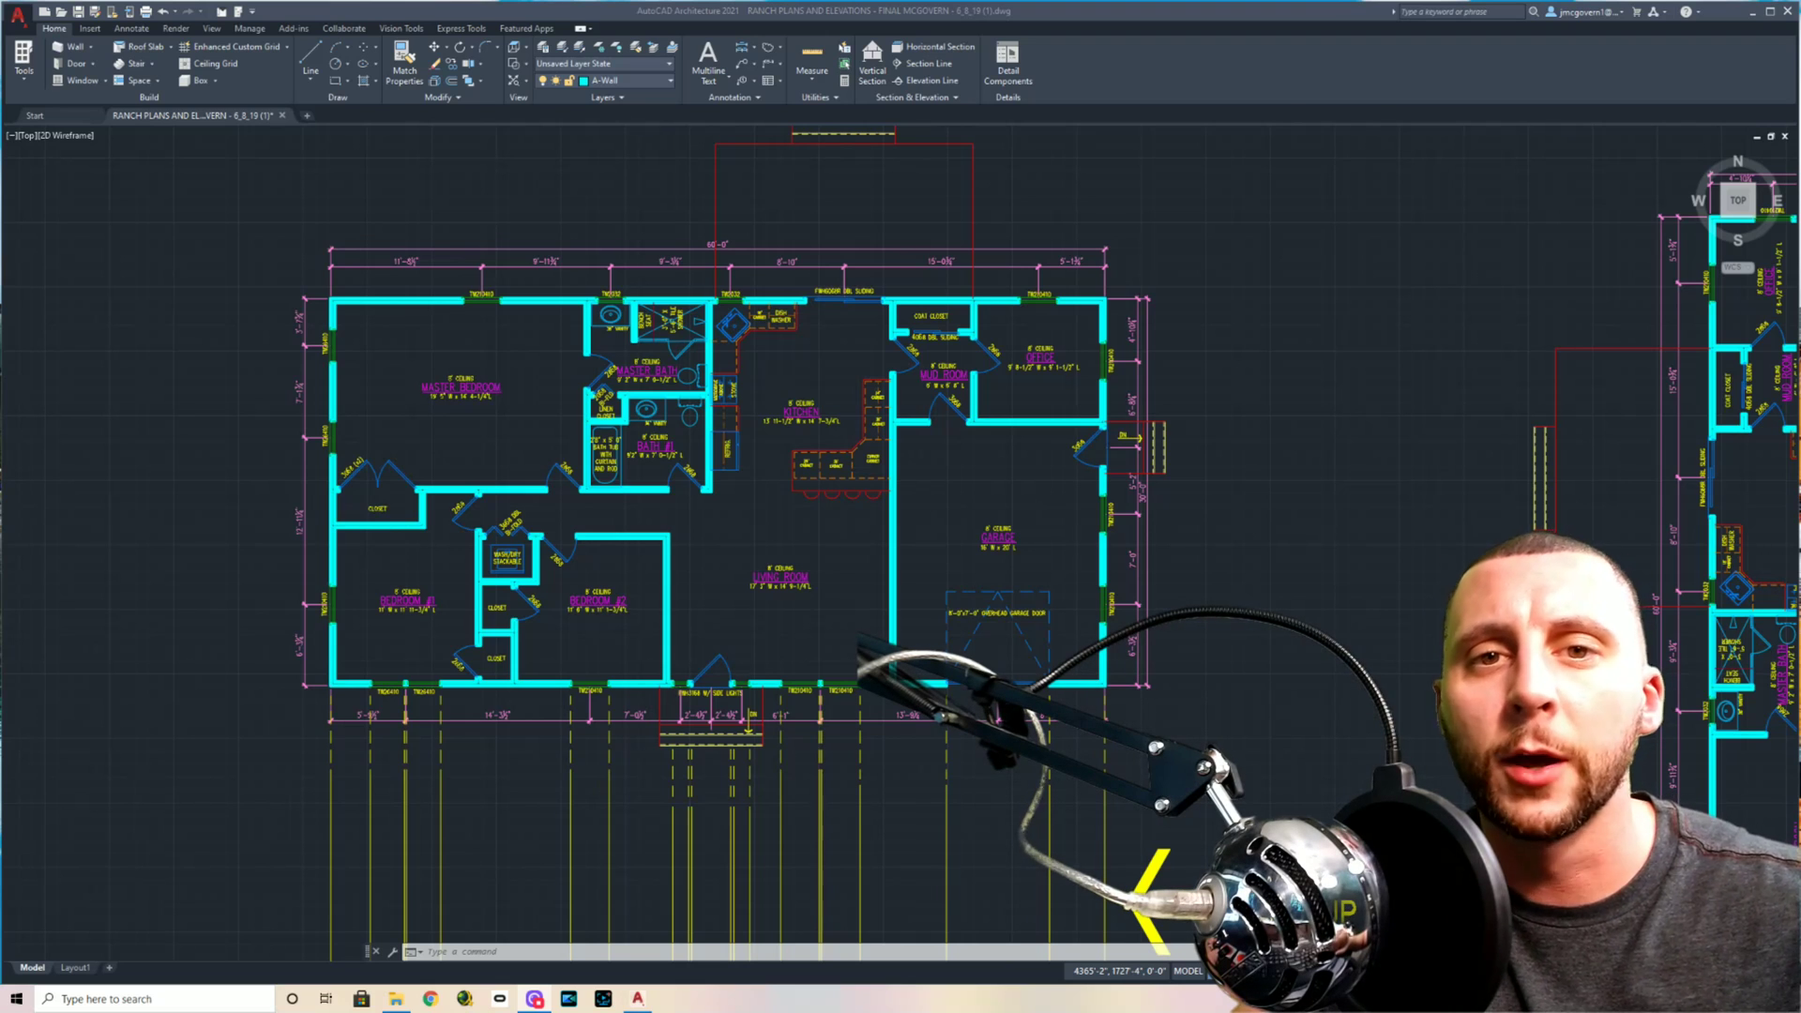
{"action": "key", "text": "alt+Tab"}
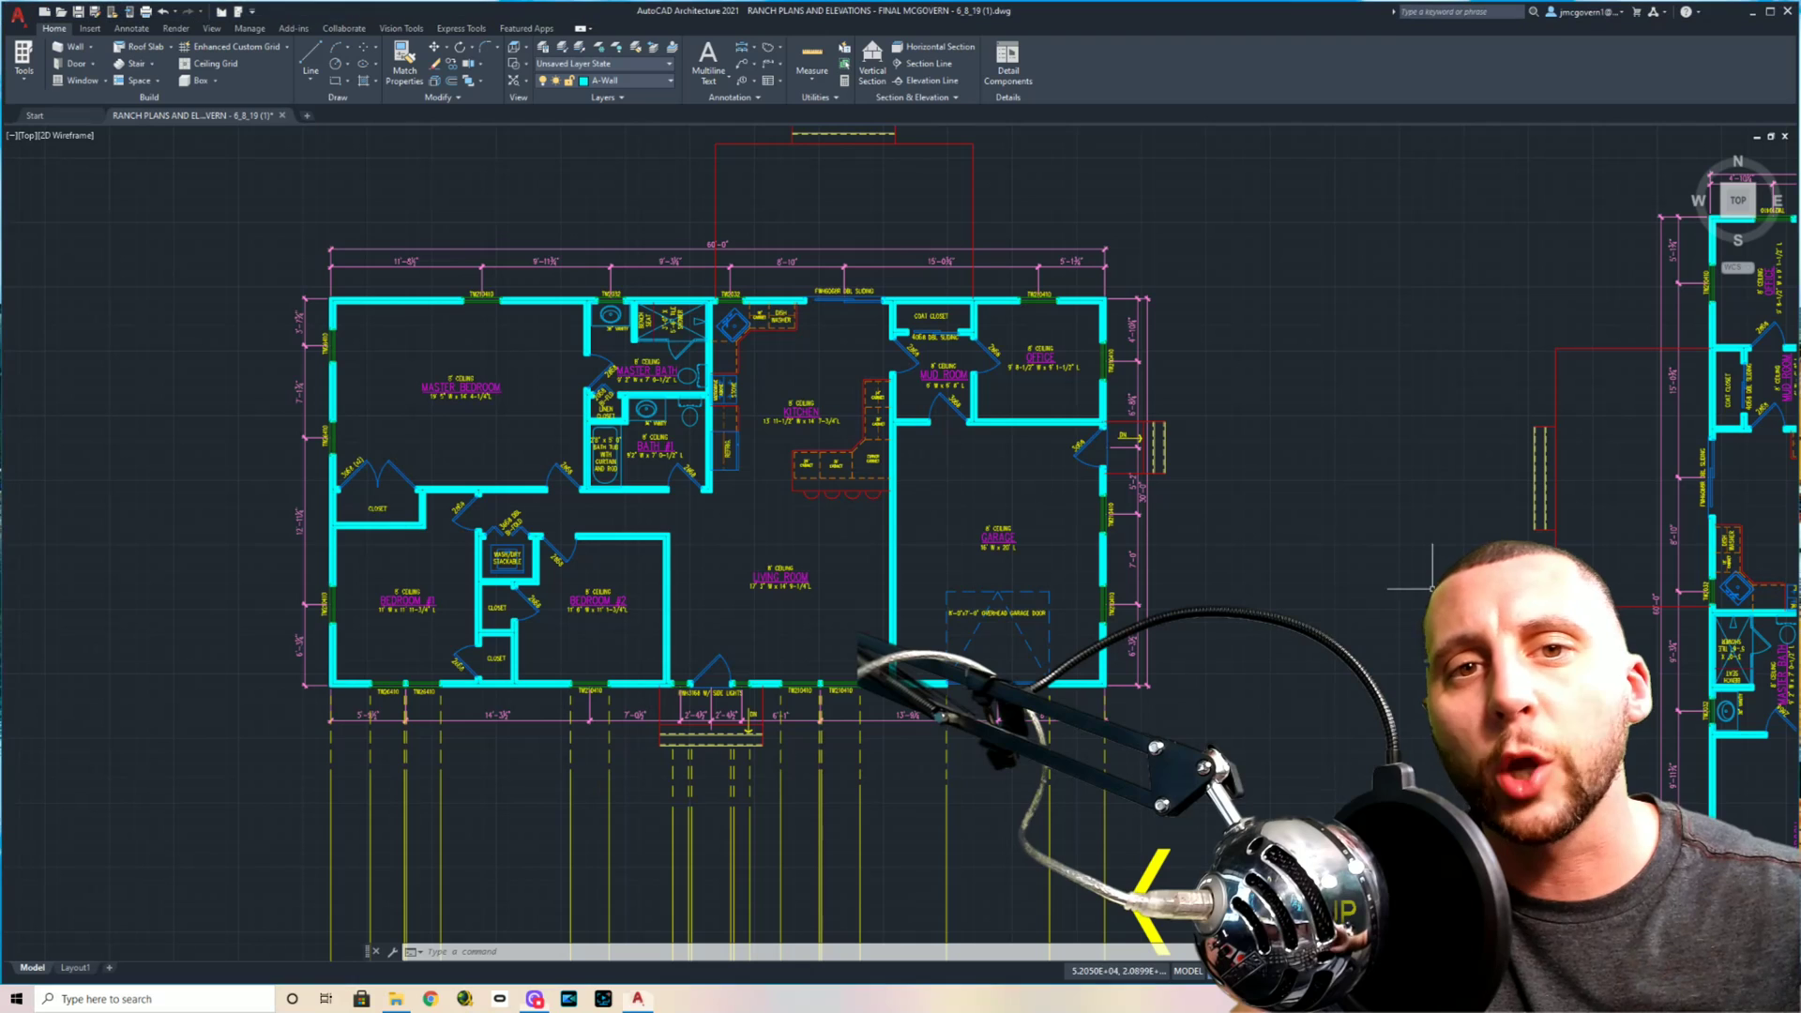
{"action": "left_click", "coordinate": [18, 16]}
Check the Open and Save tab in Options, where automatic save runs every 2 minutes
{"action": "left_click", "coordinate": [138, 419]}
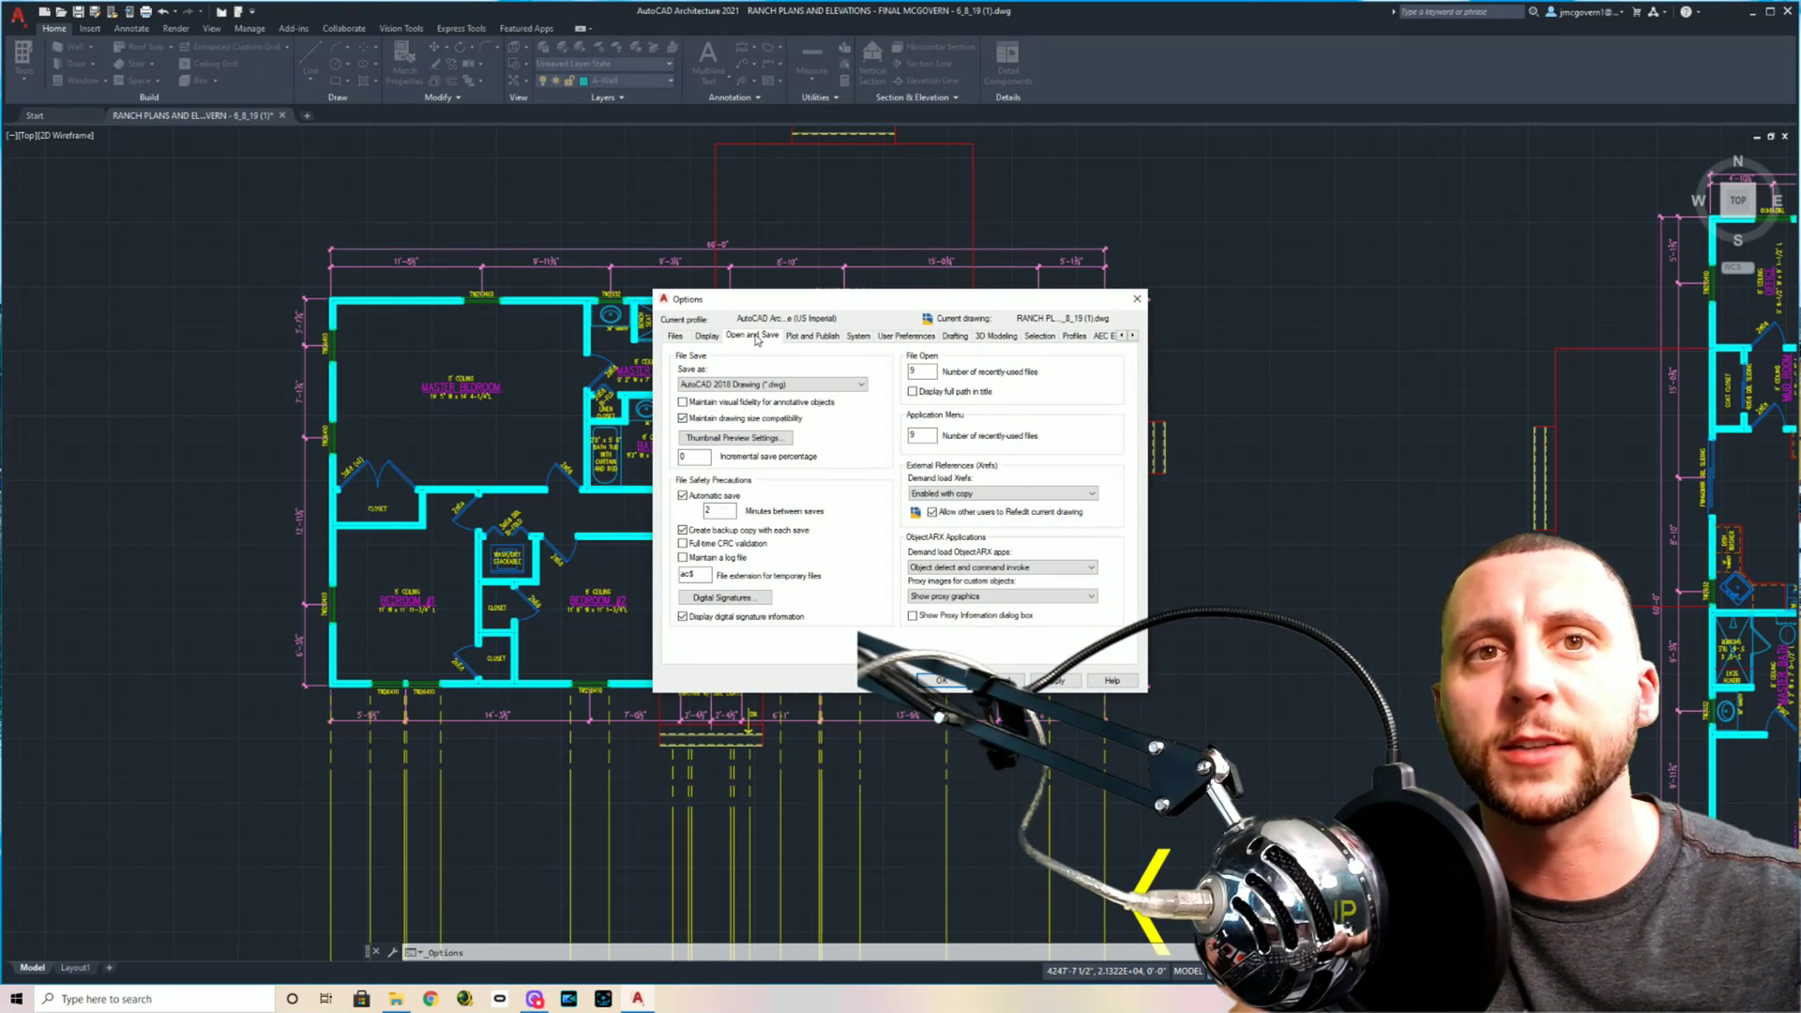
{"action": "double_click", "coordinate": [709, 510]}
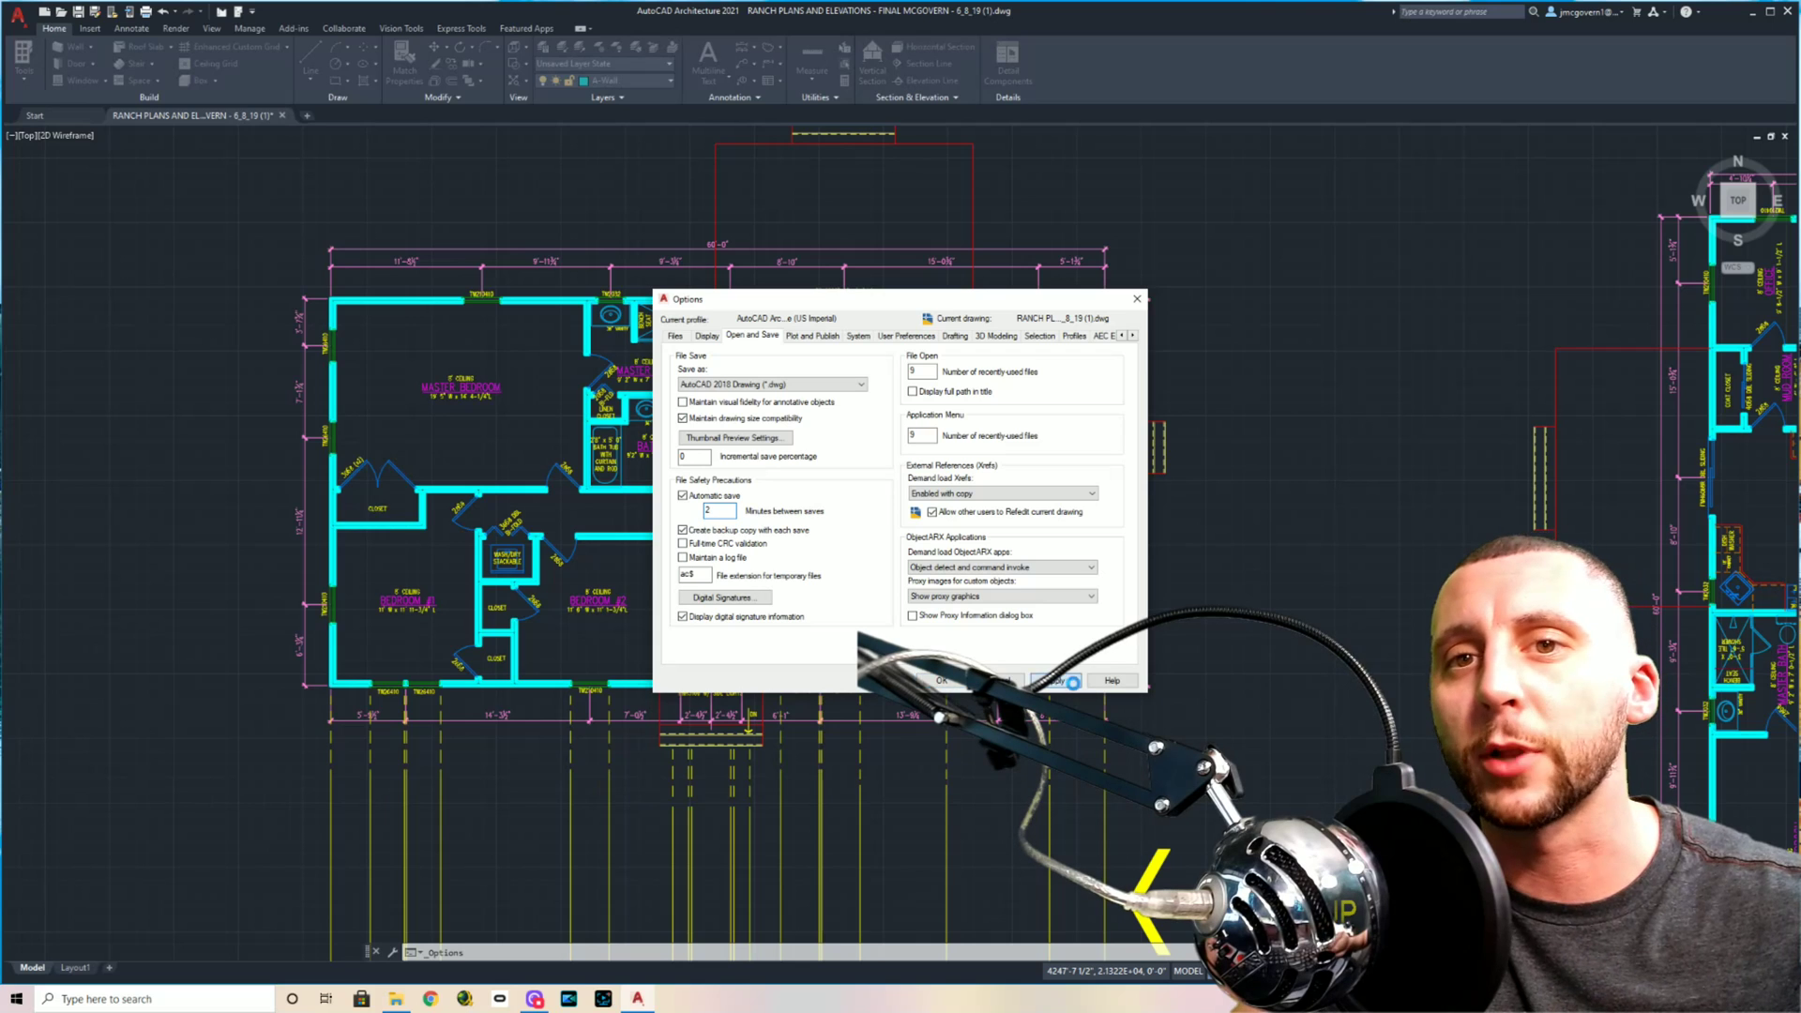
{"action": "key", "text": "Return"}
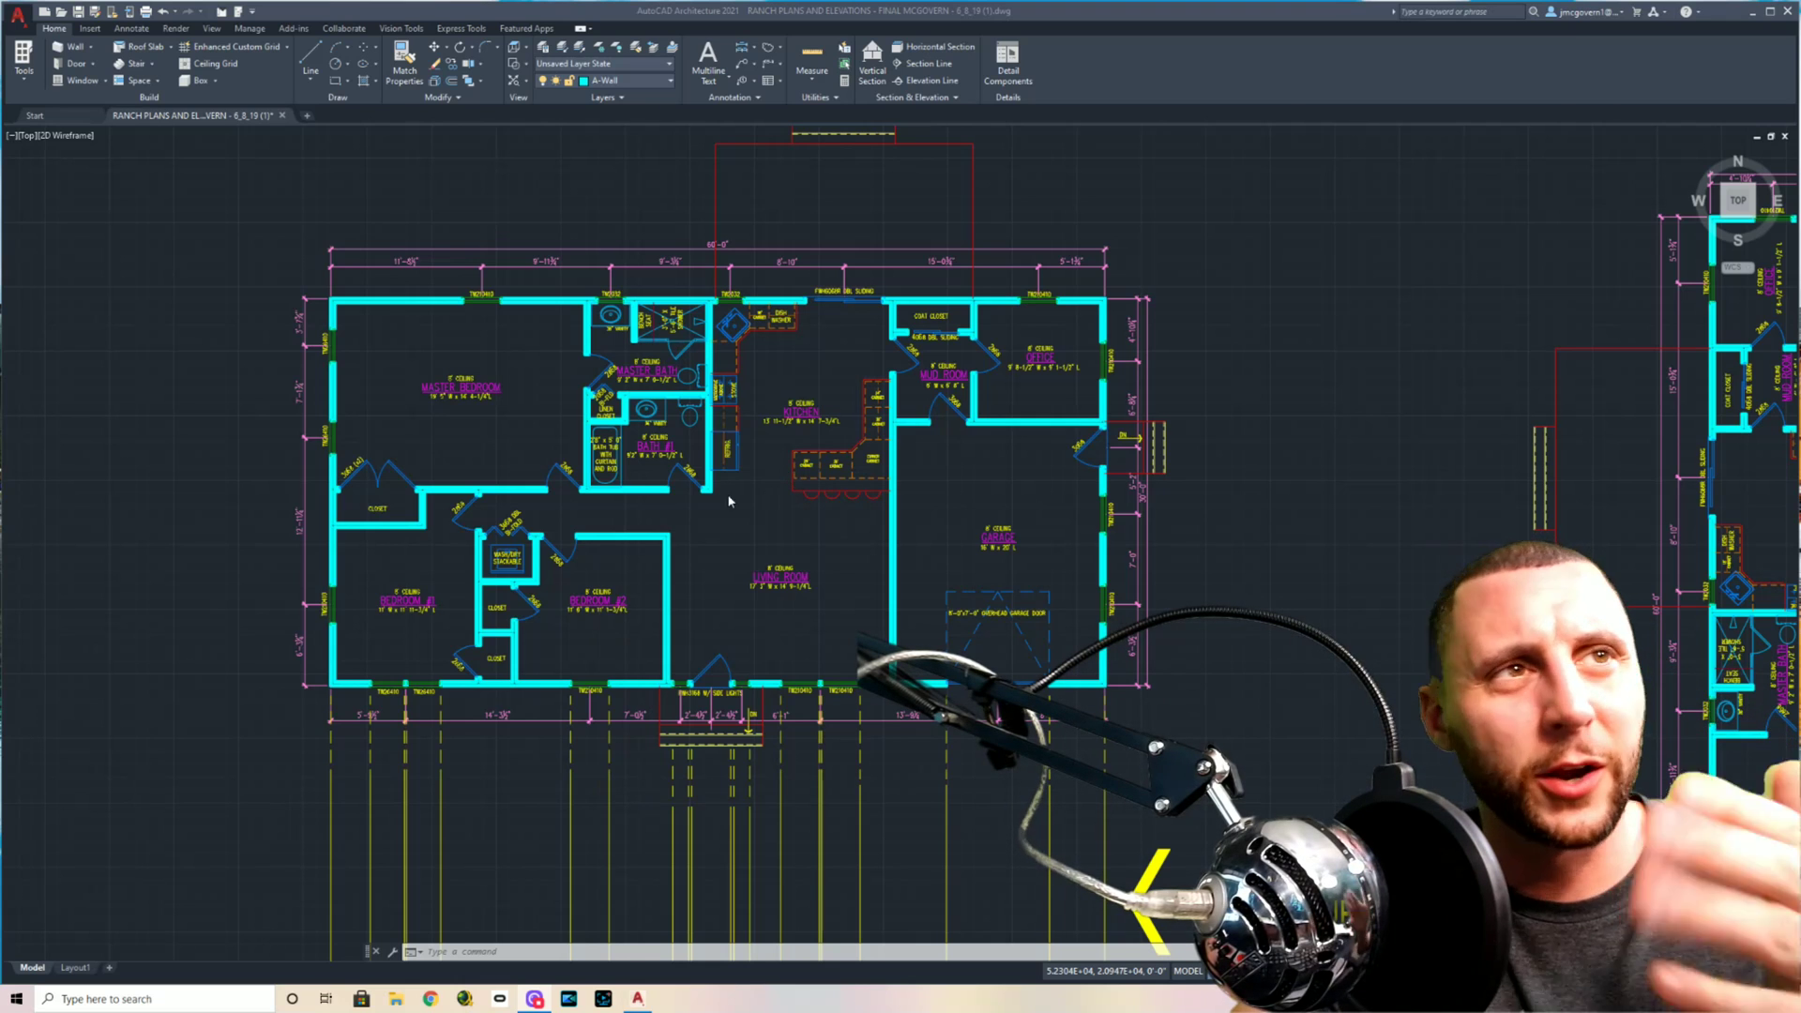
Open the Options dialog's Selection settings, then close it
{"action": "left_click", "coordinate": [17, 15]}
{"action": "left_click", "coordinate": [137, 420]}
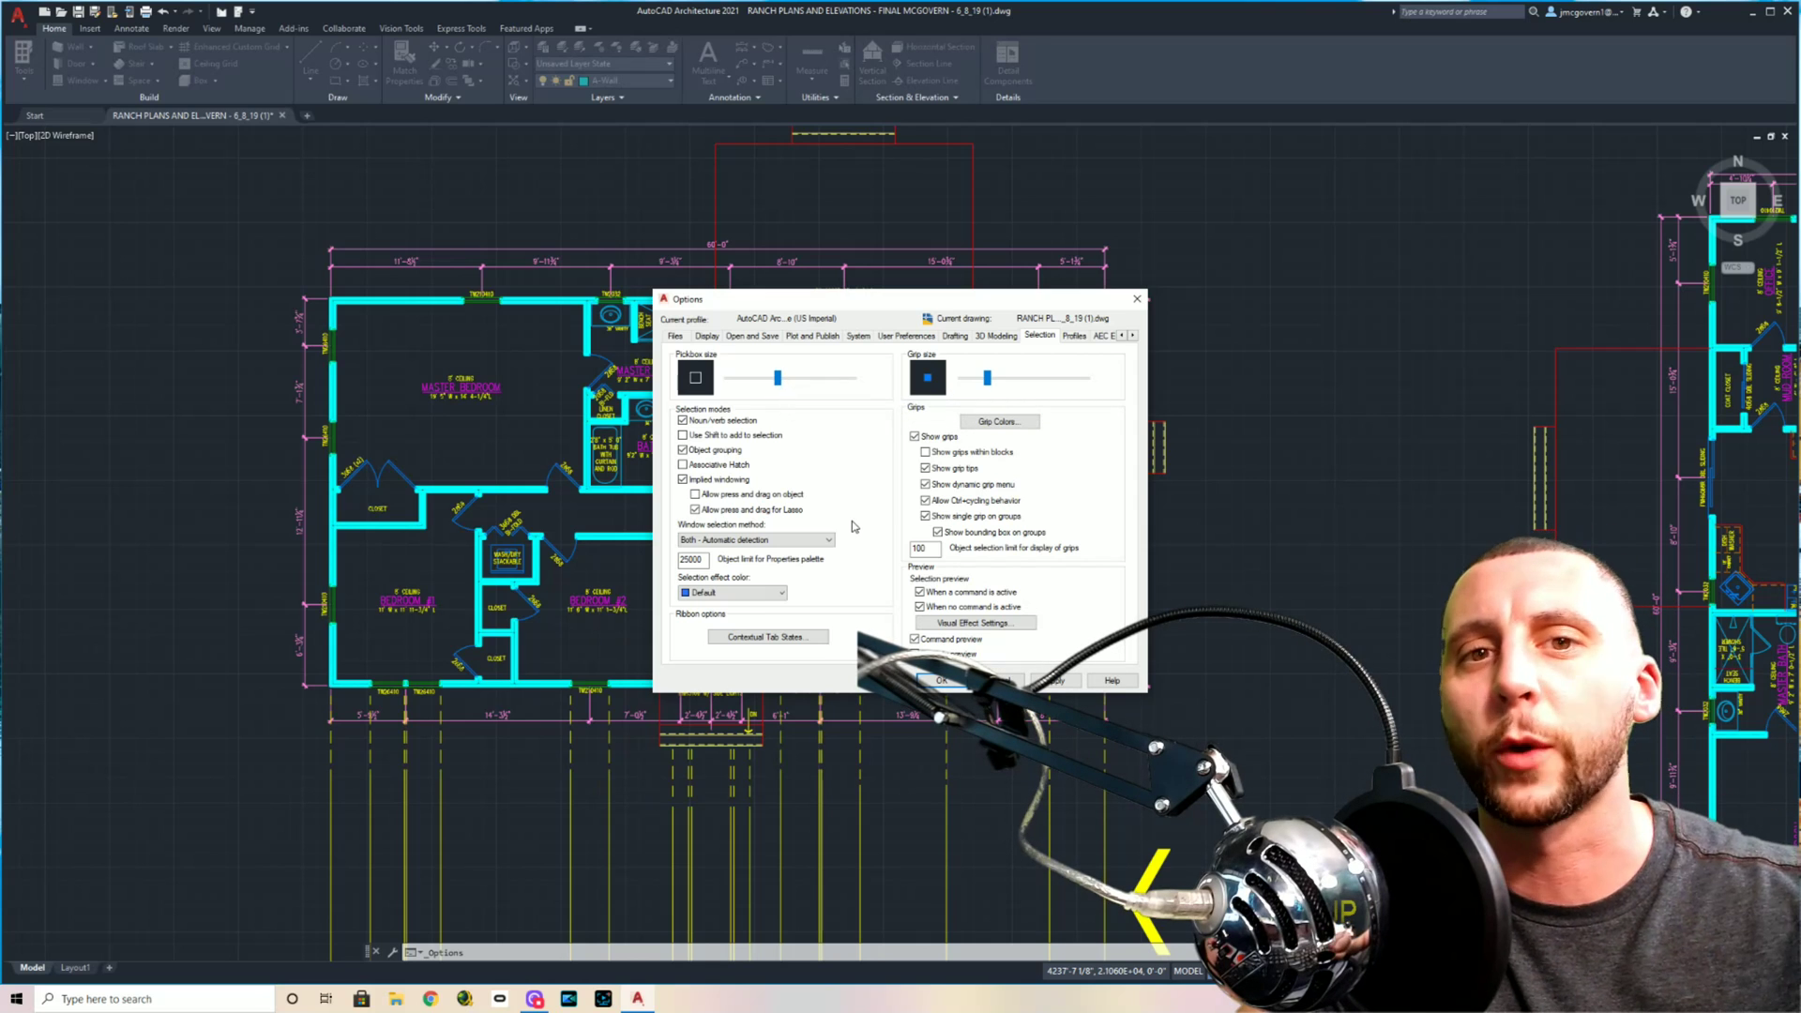
{"action": "left_click", "coordinate": [940, 680]}
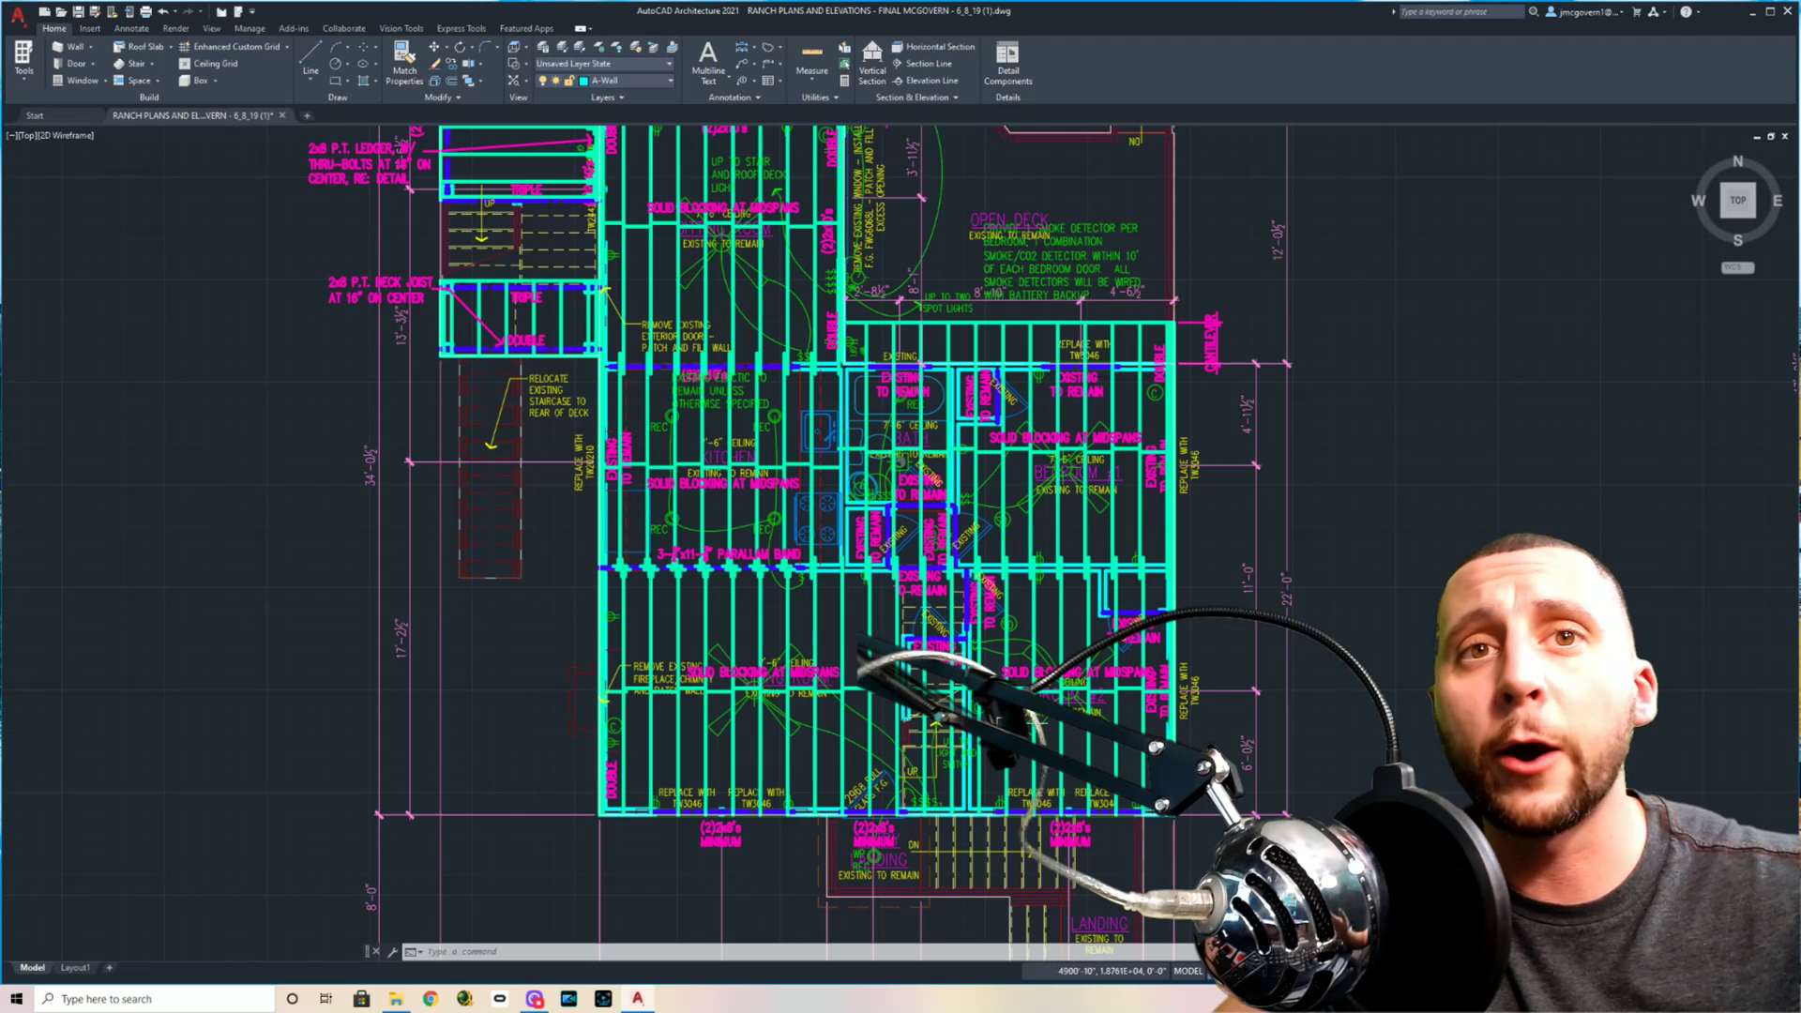
Use LAYOFF to turn off the A-FRAMING, A-Elec-Symbols, A-Drawing-Text, A-TEXT and A-Parallam layers
{"action": "scroll", "coordinate": [814, 608], "scroll_direction": "up", "scroll_amount": 5}
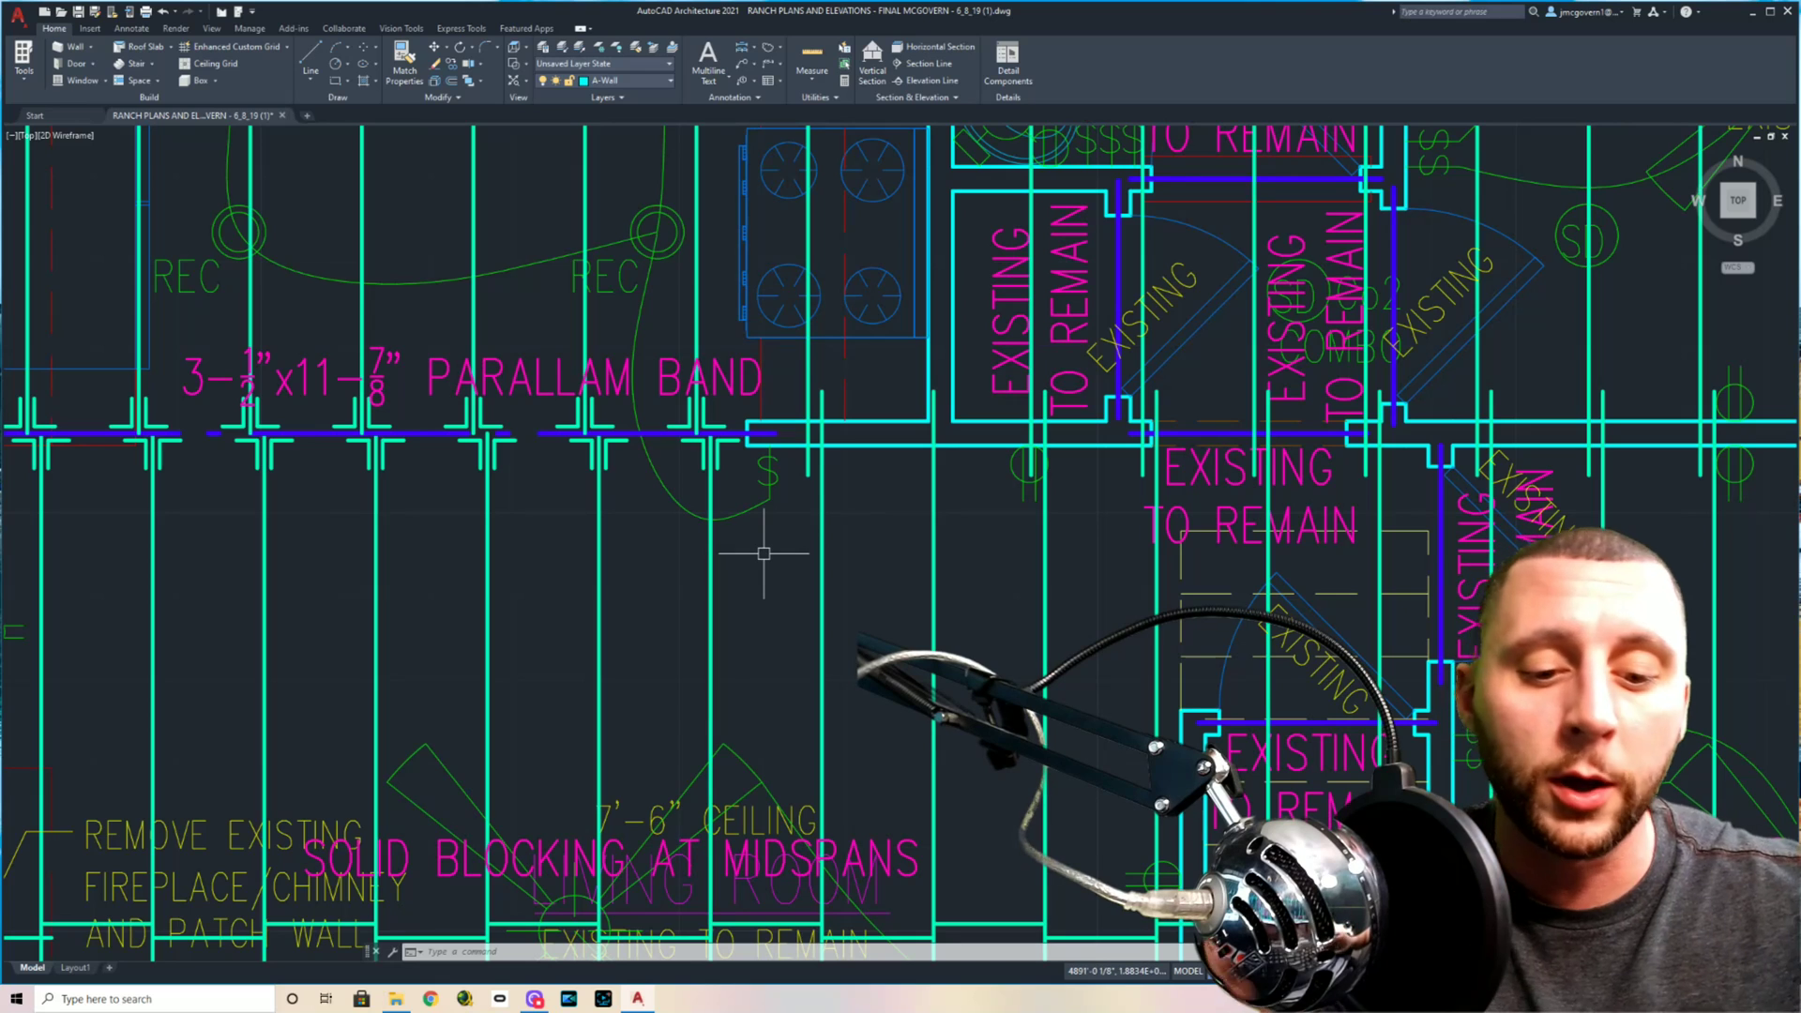
{"action": "type", "text": "layoff"}
{"action": "key", "text": "Return"}
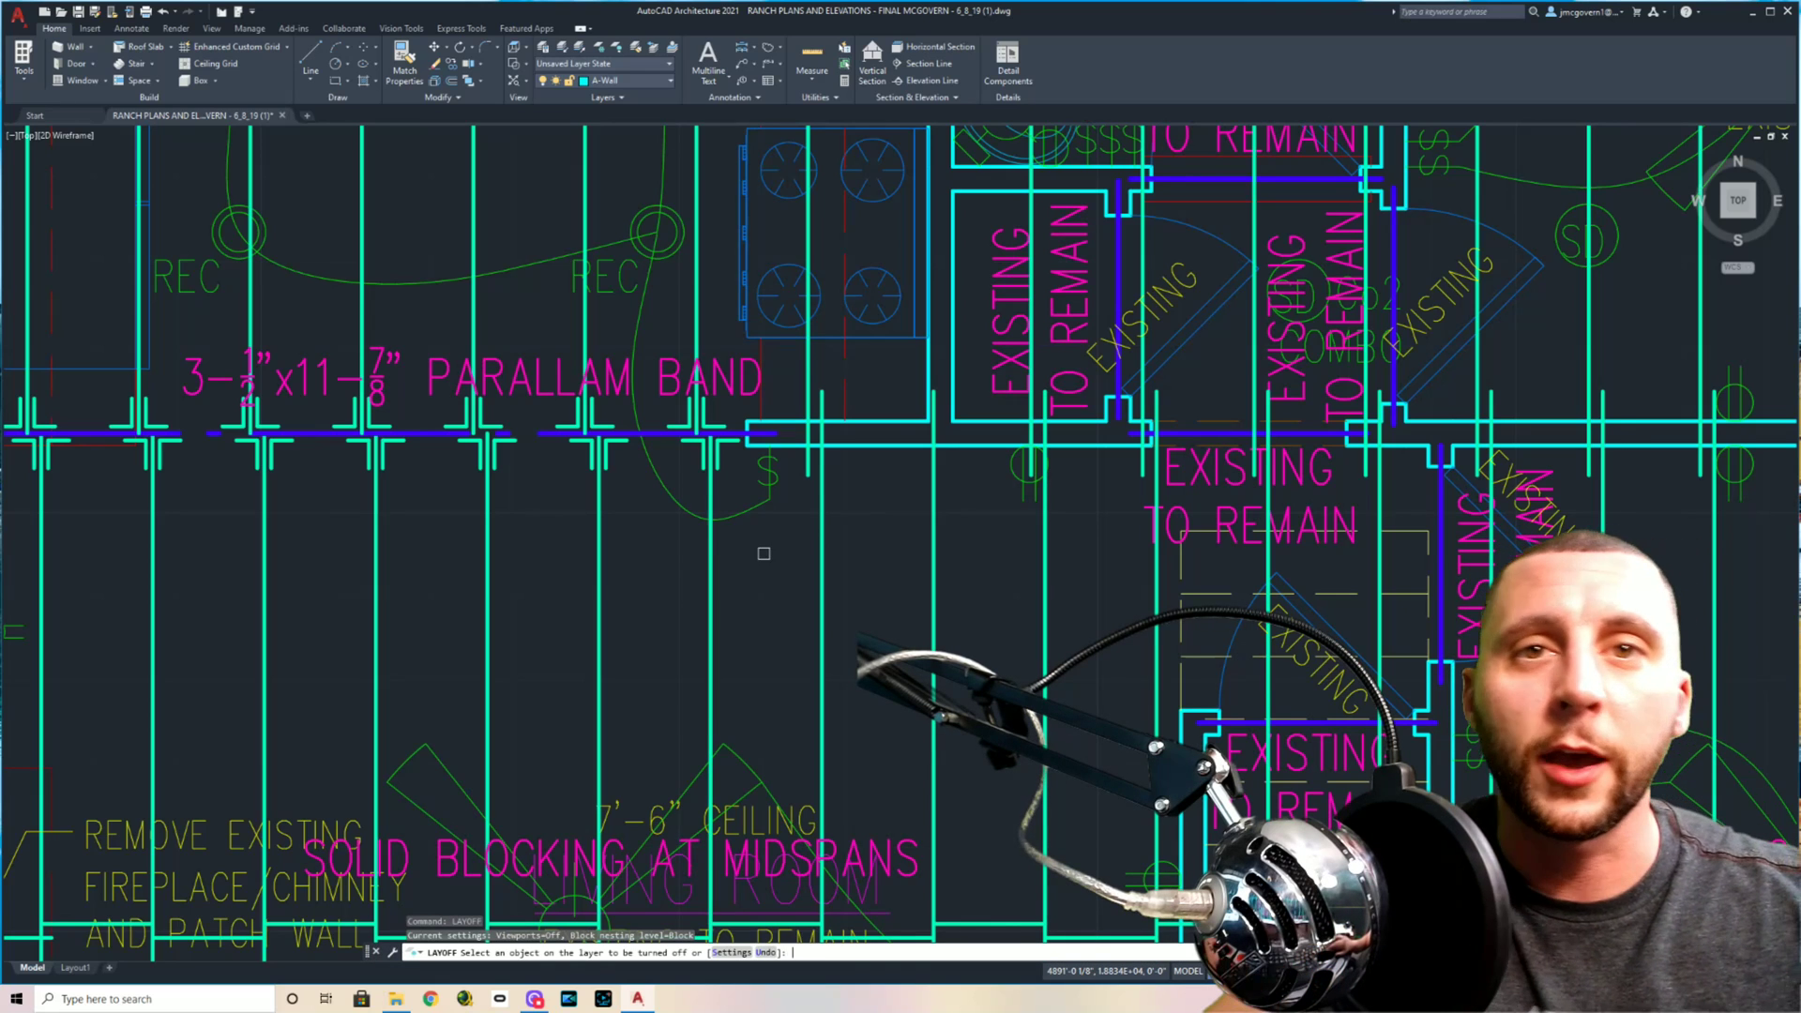
{"action": "right_click", "coordinate": [820, 585]}
{"action": "left_click", "coordinate": [821, 580]}
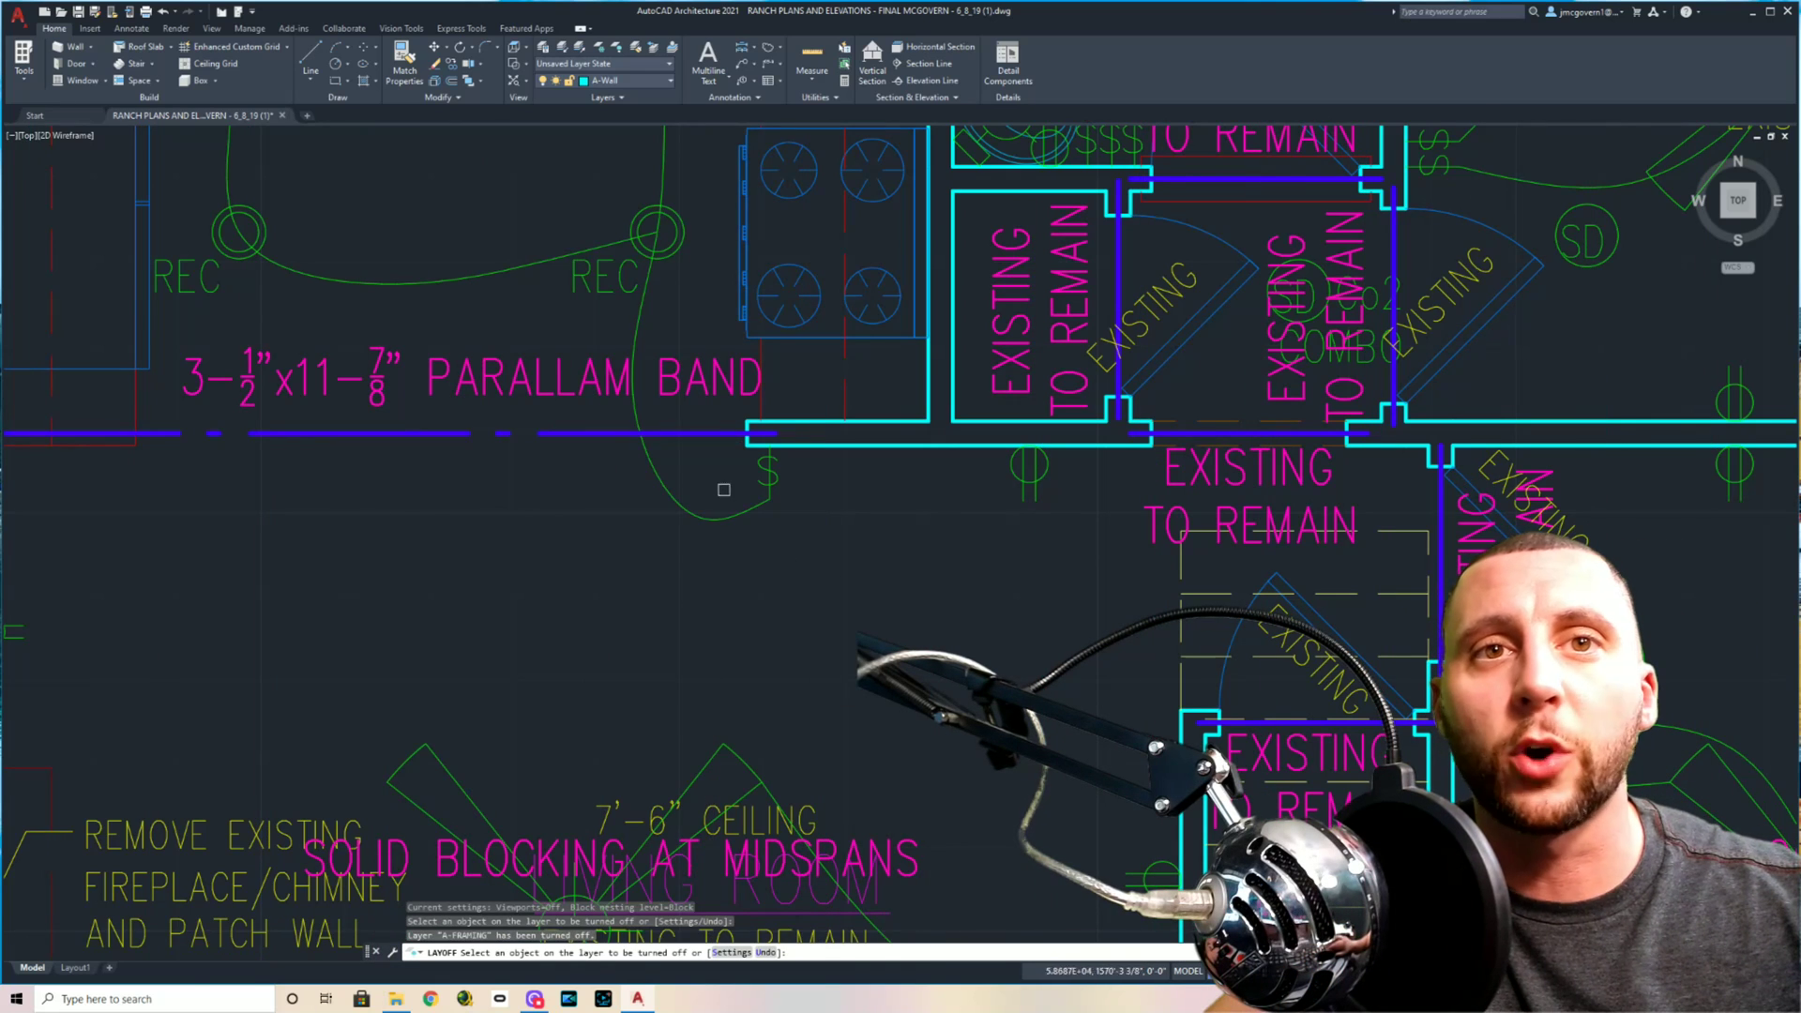
{"action": "left_click", "coordinate": [712, 519]}
{"action": "scroll", "coordinate": [713, 520], "scroll_direction": "down", "scroll_amount": 5}
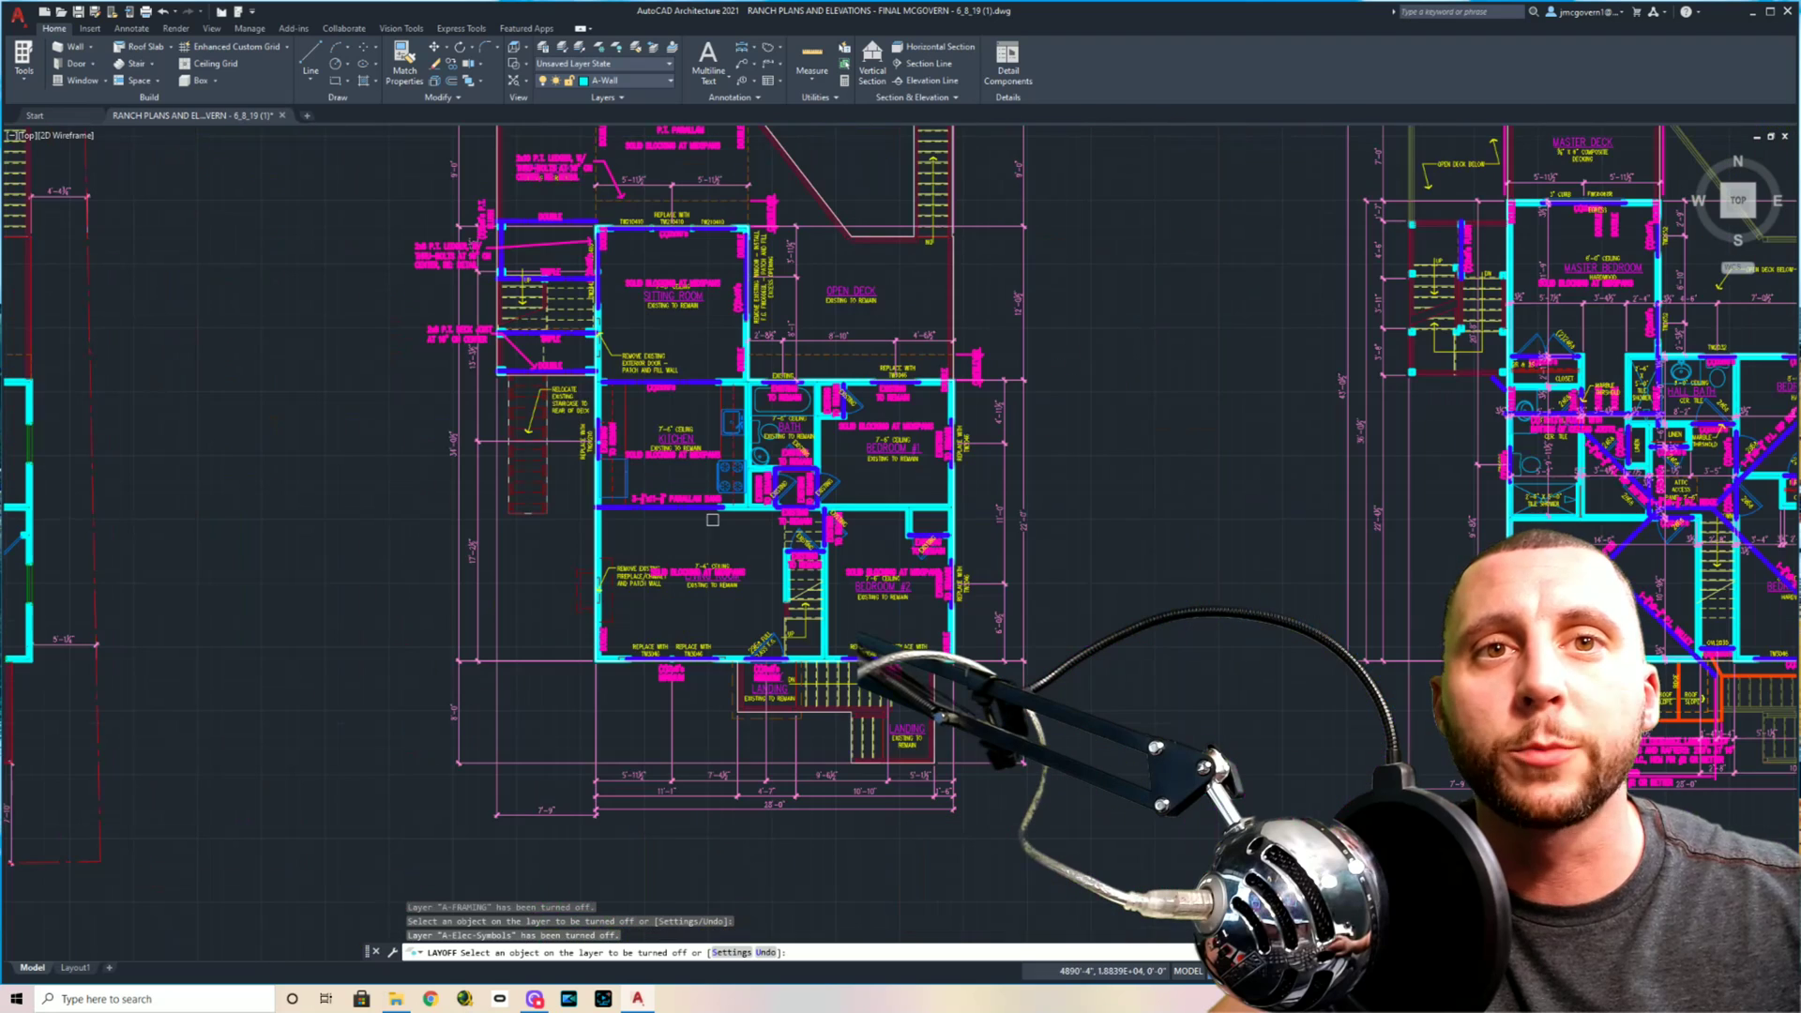
{"action": "left_click", "coordinate": [712, 566]}
{"action": "left_click", "coordinate": [714, 572]}
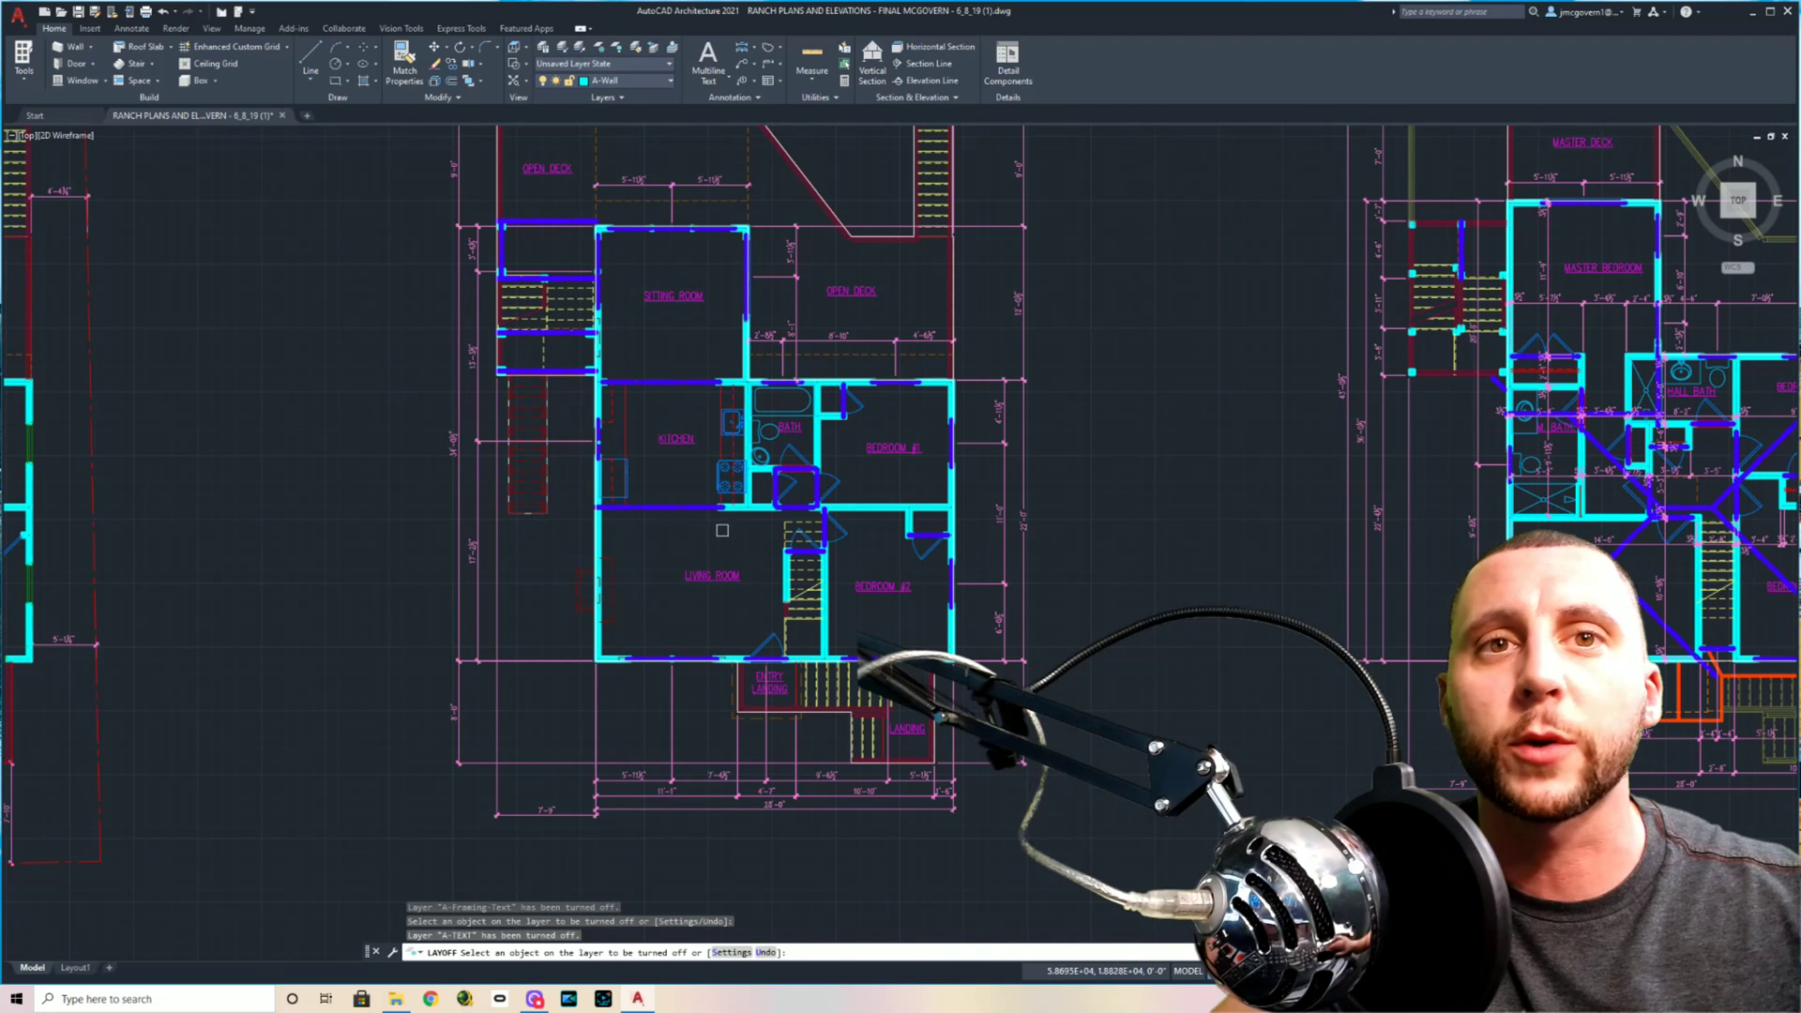
{"action": "left_click", "coordinate": [694, 507]}
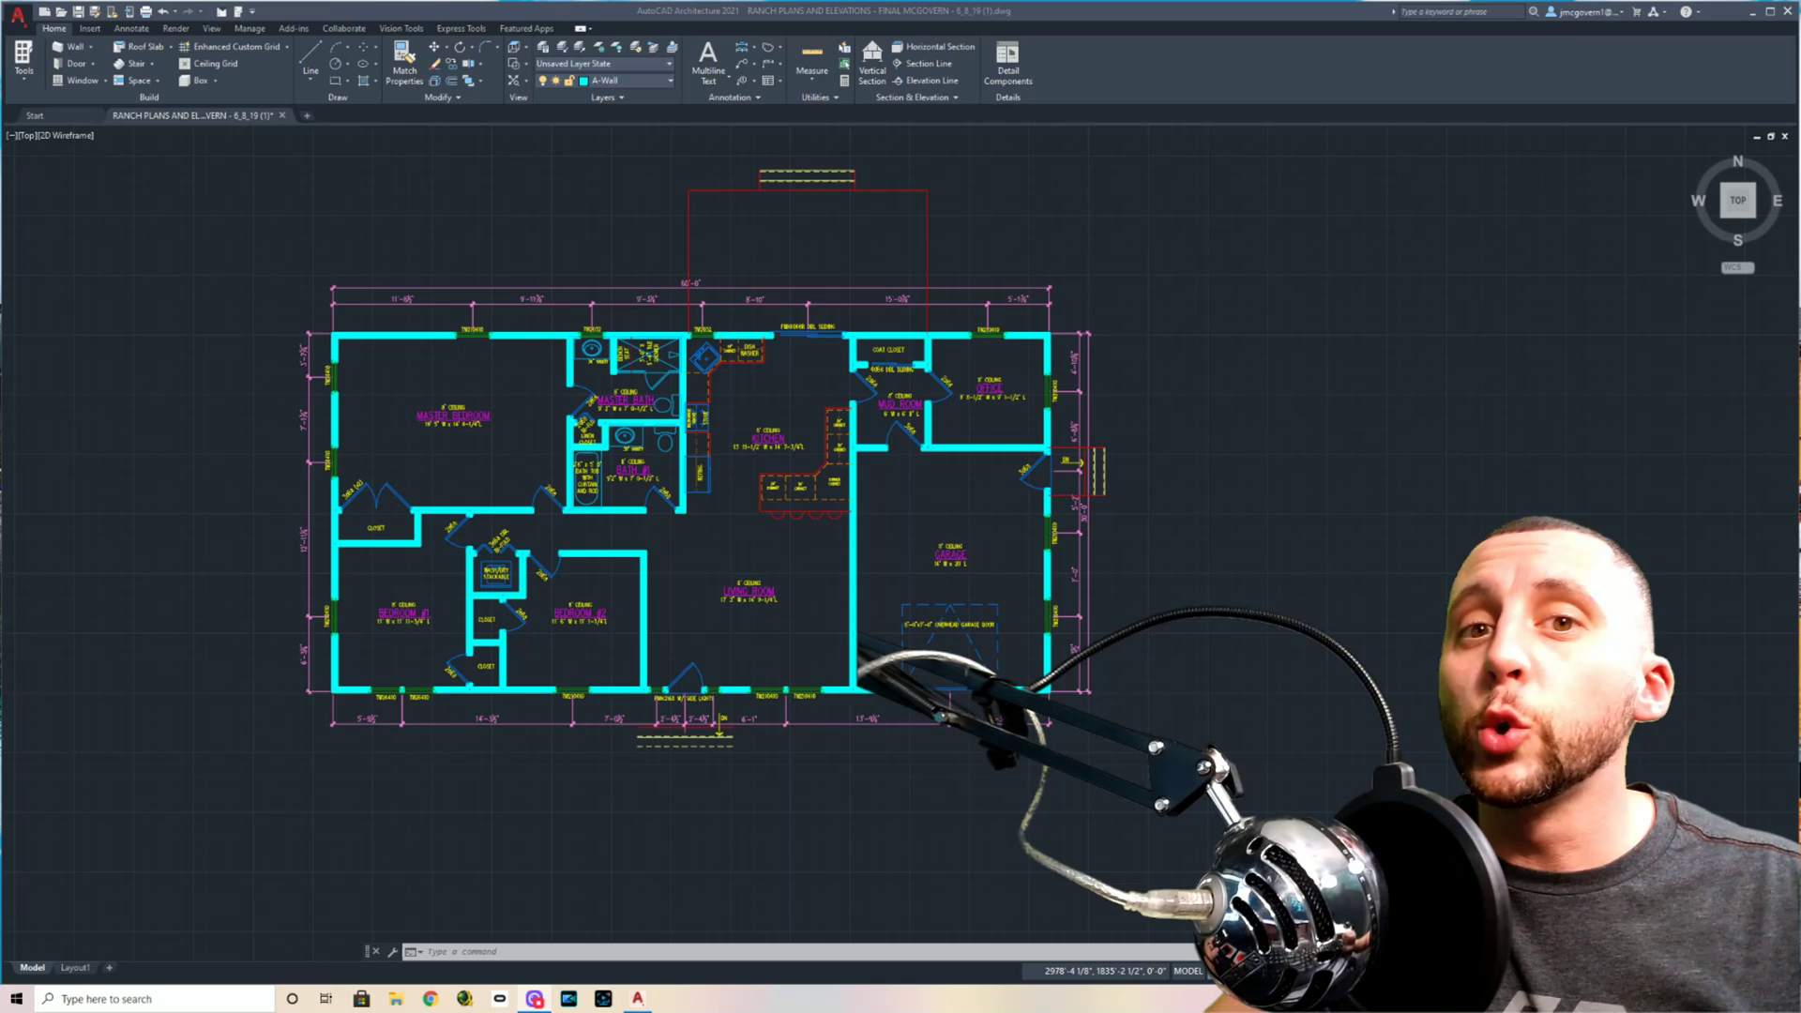
{"action": "scroll", "coordinate": [1386, 534], "scroll_direction": "down", "scroll_amount": 10}
Window-select the front house elevation, copy it with Ctrl+C and paste it with Ctrl+V
{"action": "middle_click_drag", "start_coordinate": [1394, 595], "coordinate": [1166, 595]}
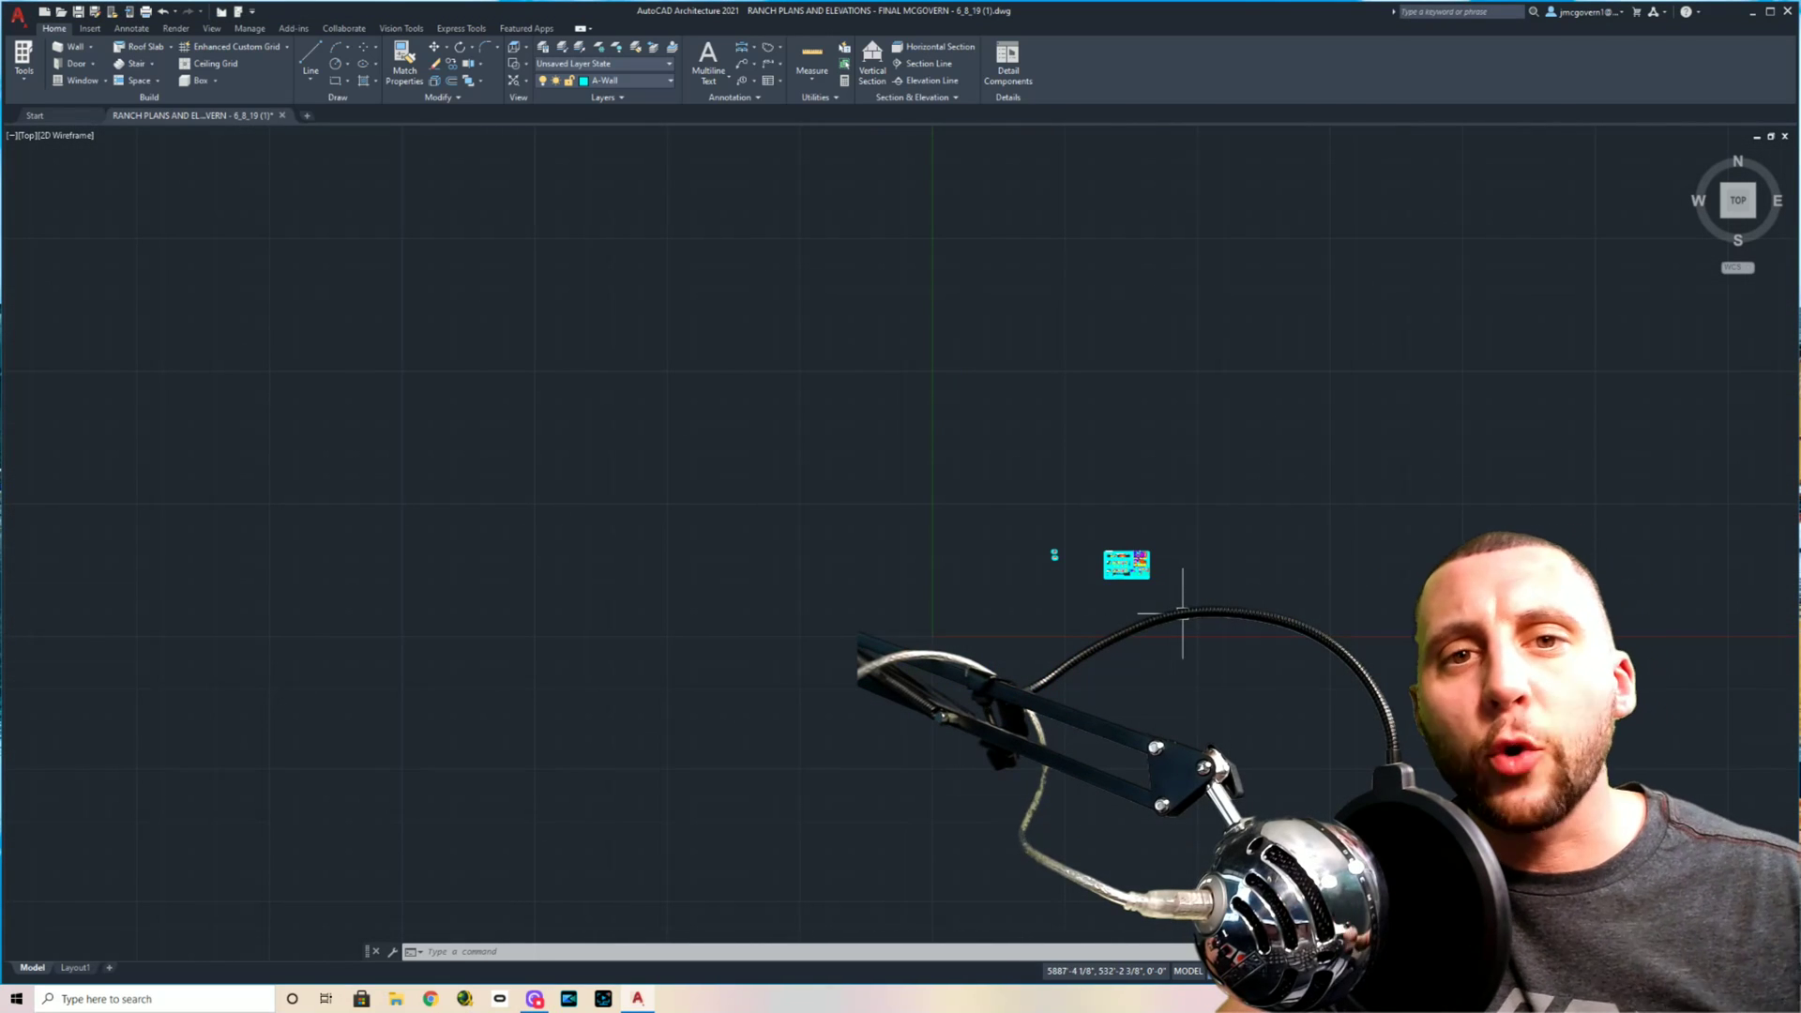
{"action": "scroll", "coordinate": [1182, 615], "scroll_direction": "up", "scroll_amount": 10}
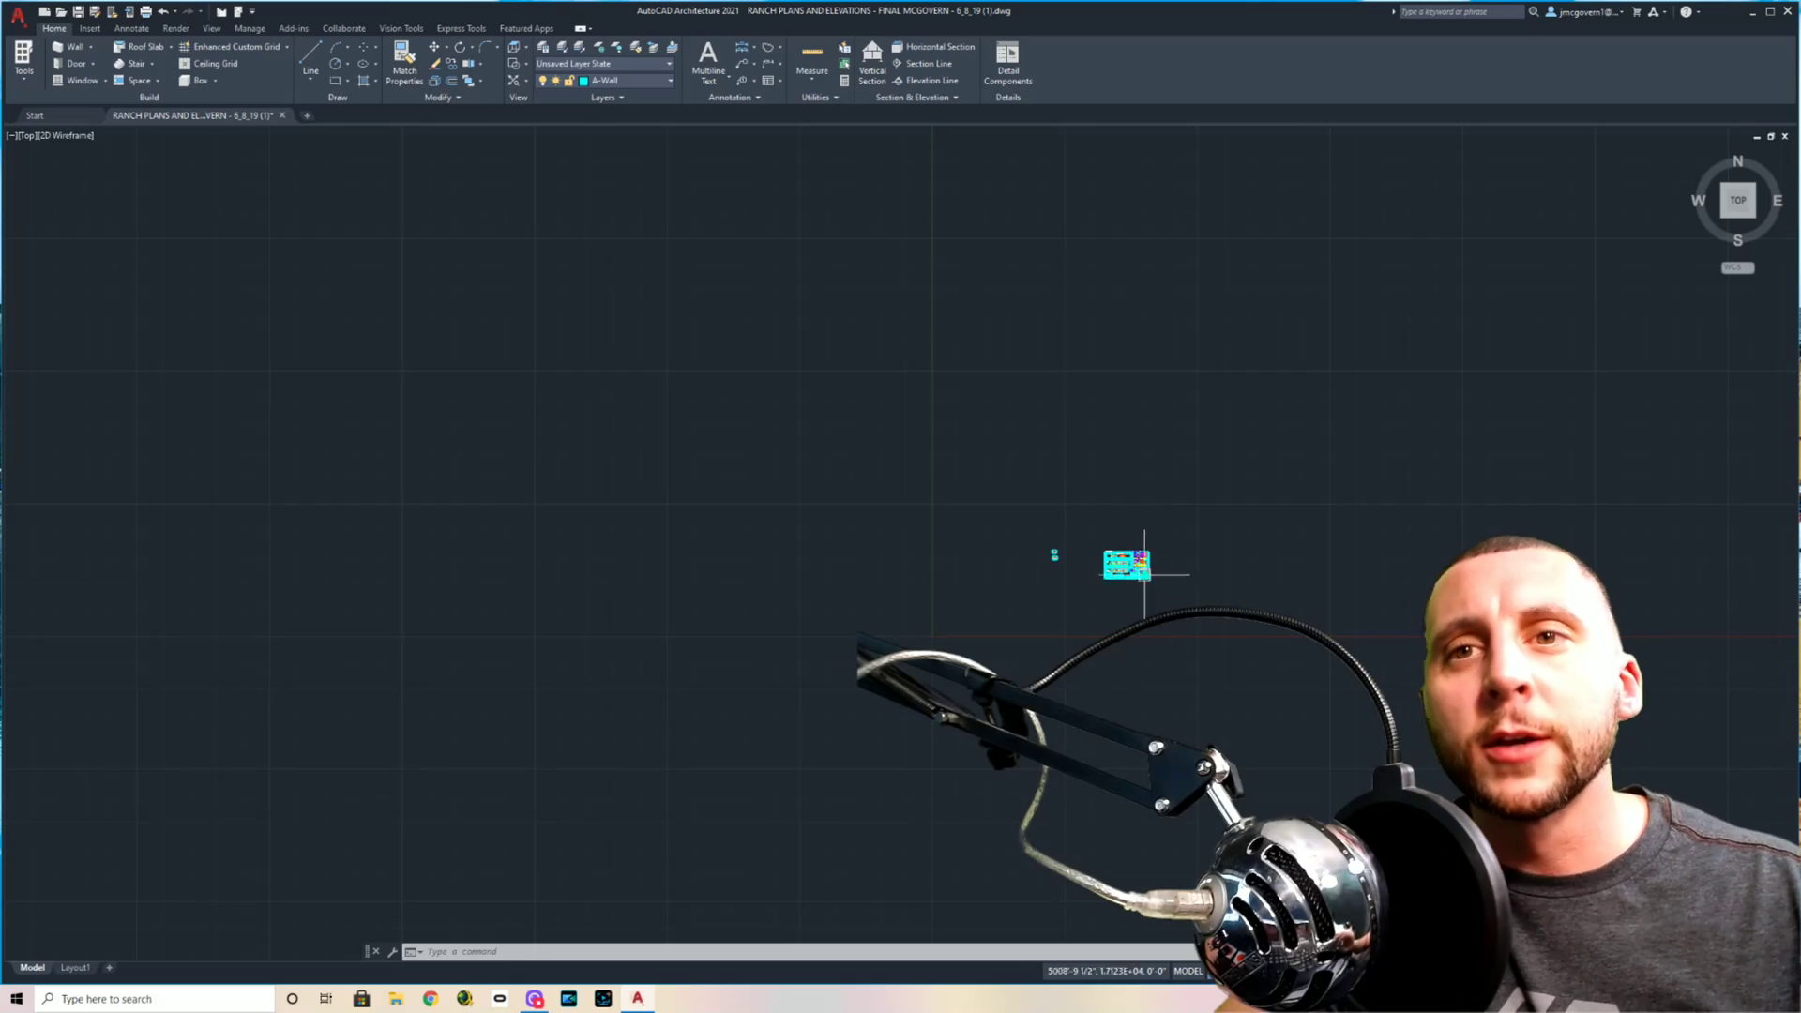
{"action": "scroll", "coordinate": [1091, 557], "scroll_direction": "up", "scroll_amount": 3}
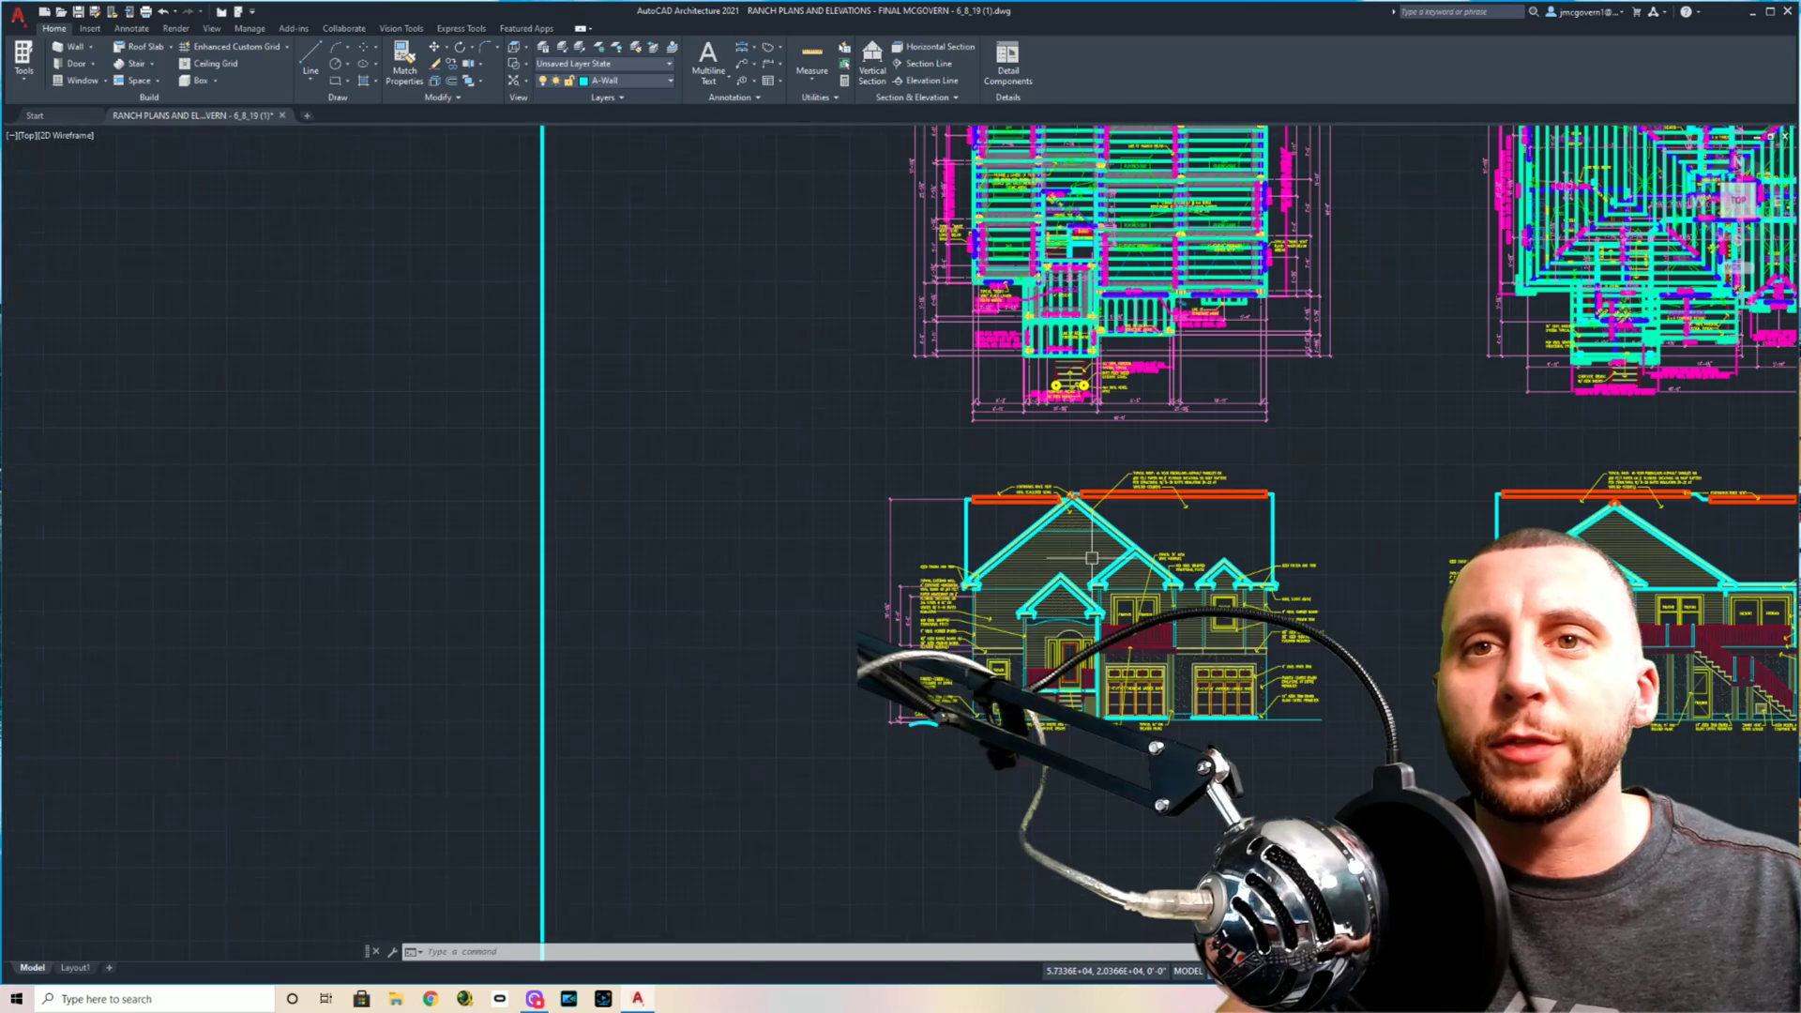
{"action": "left_click", "coordinate": [757, 391]}
{"action": "left_click", "coordinate": [1346, 701]}
{"action": "key", "text": "ctrl+c"}
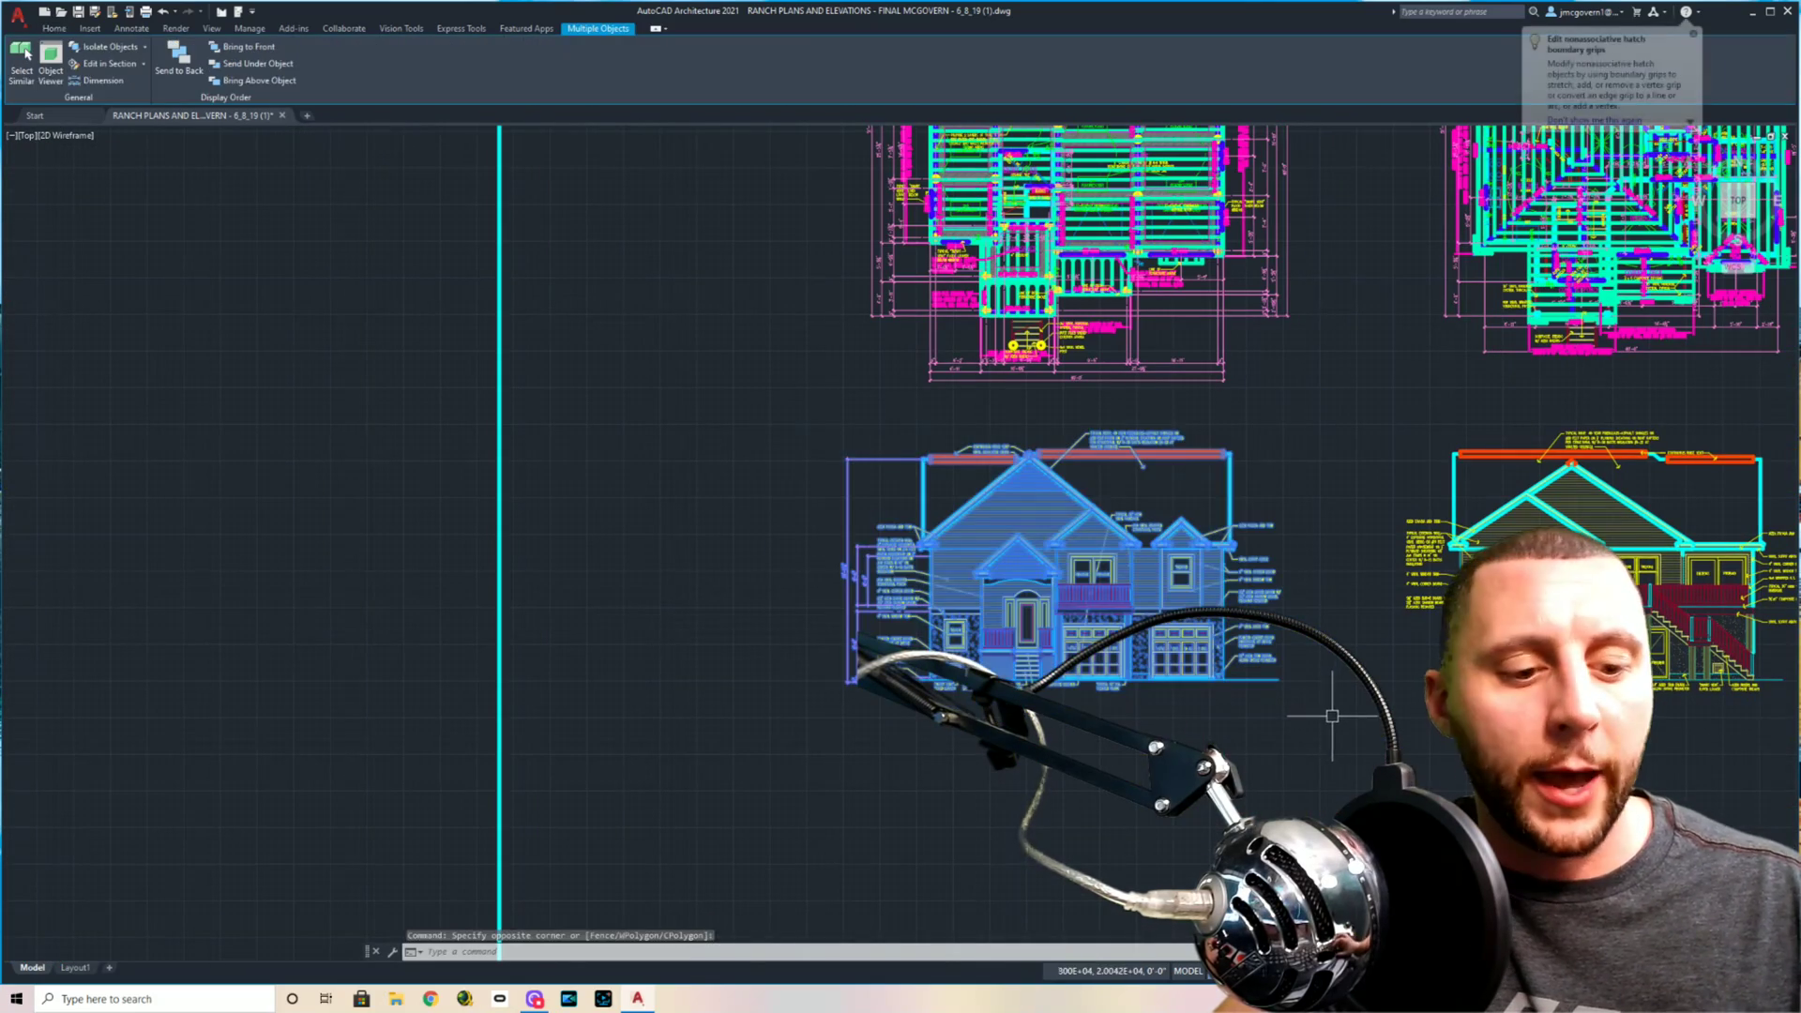
{"action": "scroll", "coordinate": [1326, 716], "scroll_direction": "down", "scroll_amount": 10}
{"action": "key", "text": "ctrl+v"}
{"action": "scroll", "coordinate": [1501, 637], "scroll_direction": "up", "scroll_amount": 5}
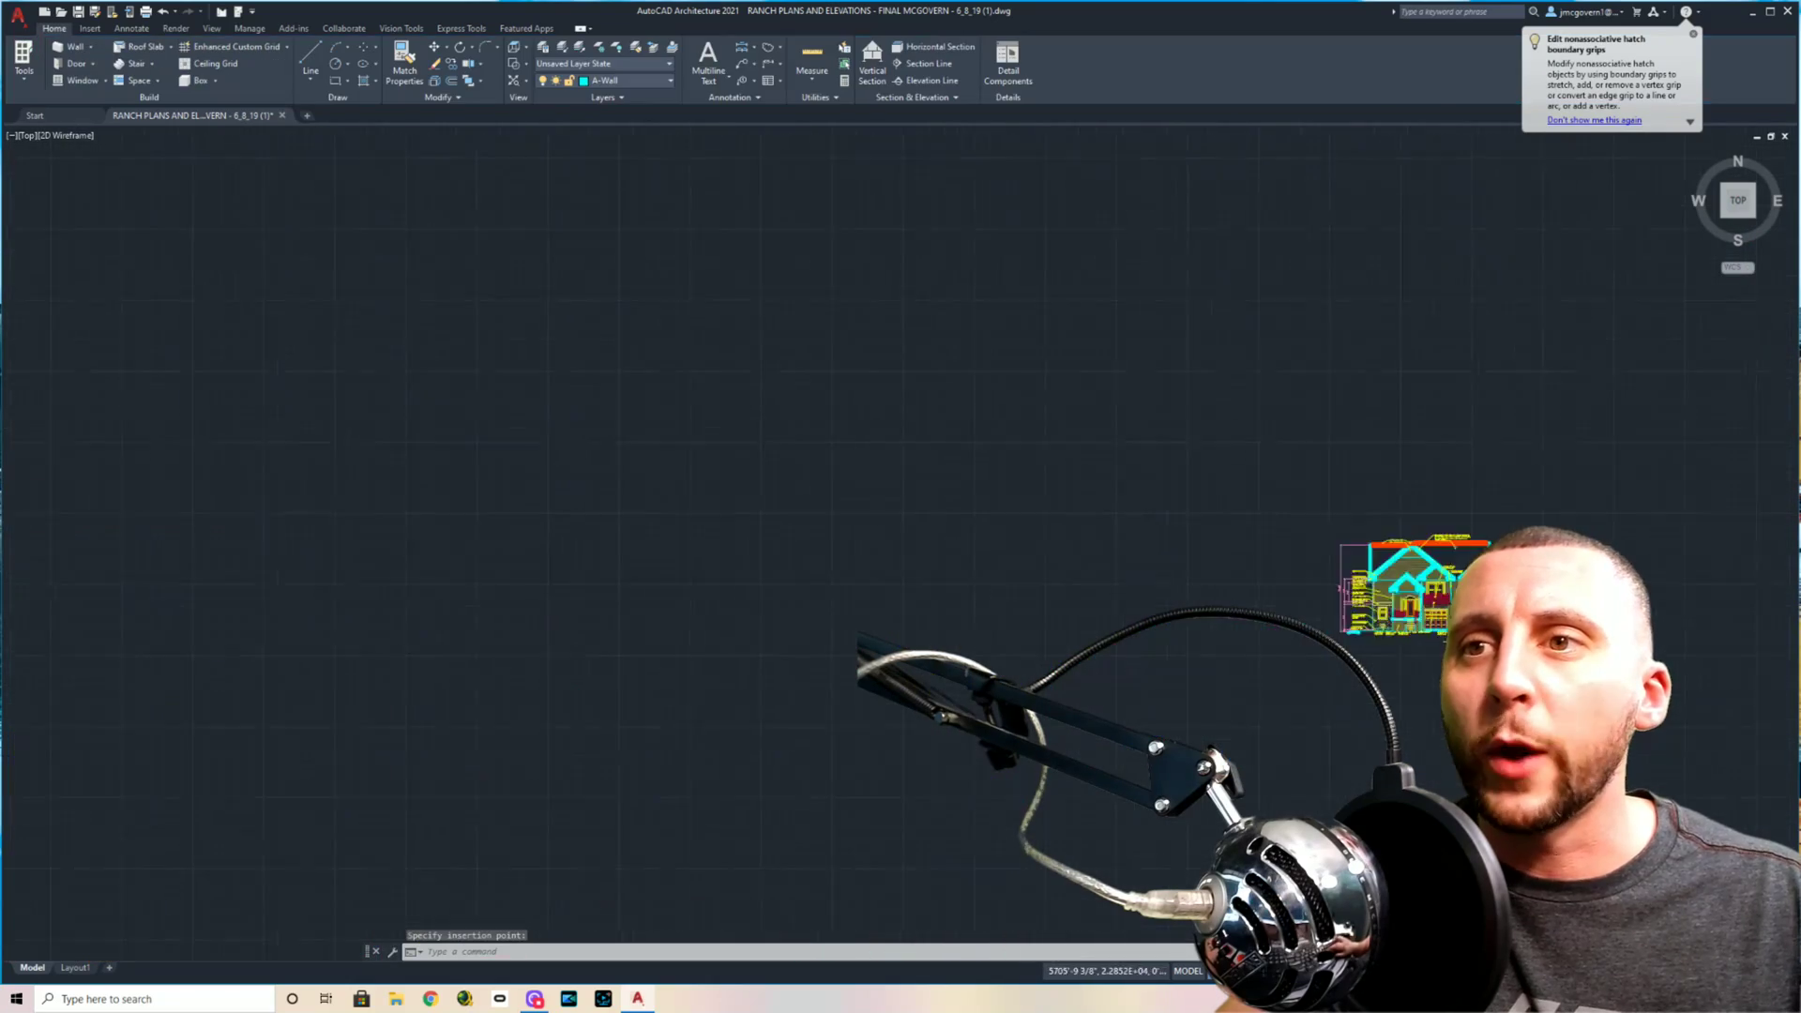
{"action": "scroll", "coordinate": [891, 759], "scroll_direction": "up", "scroll_amount": 8}
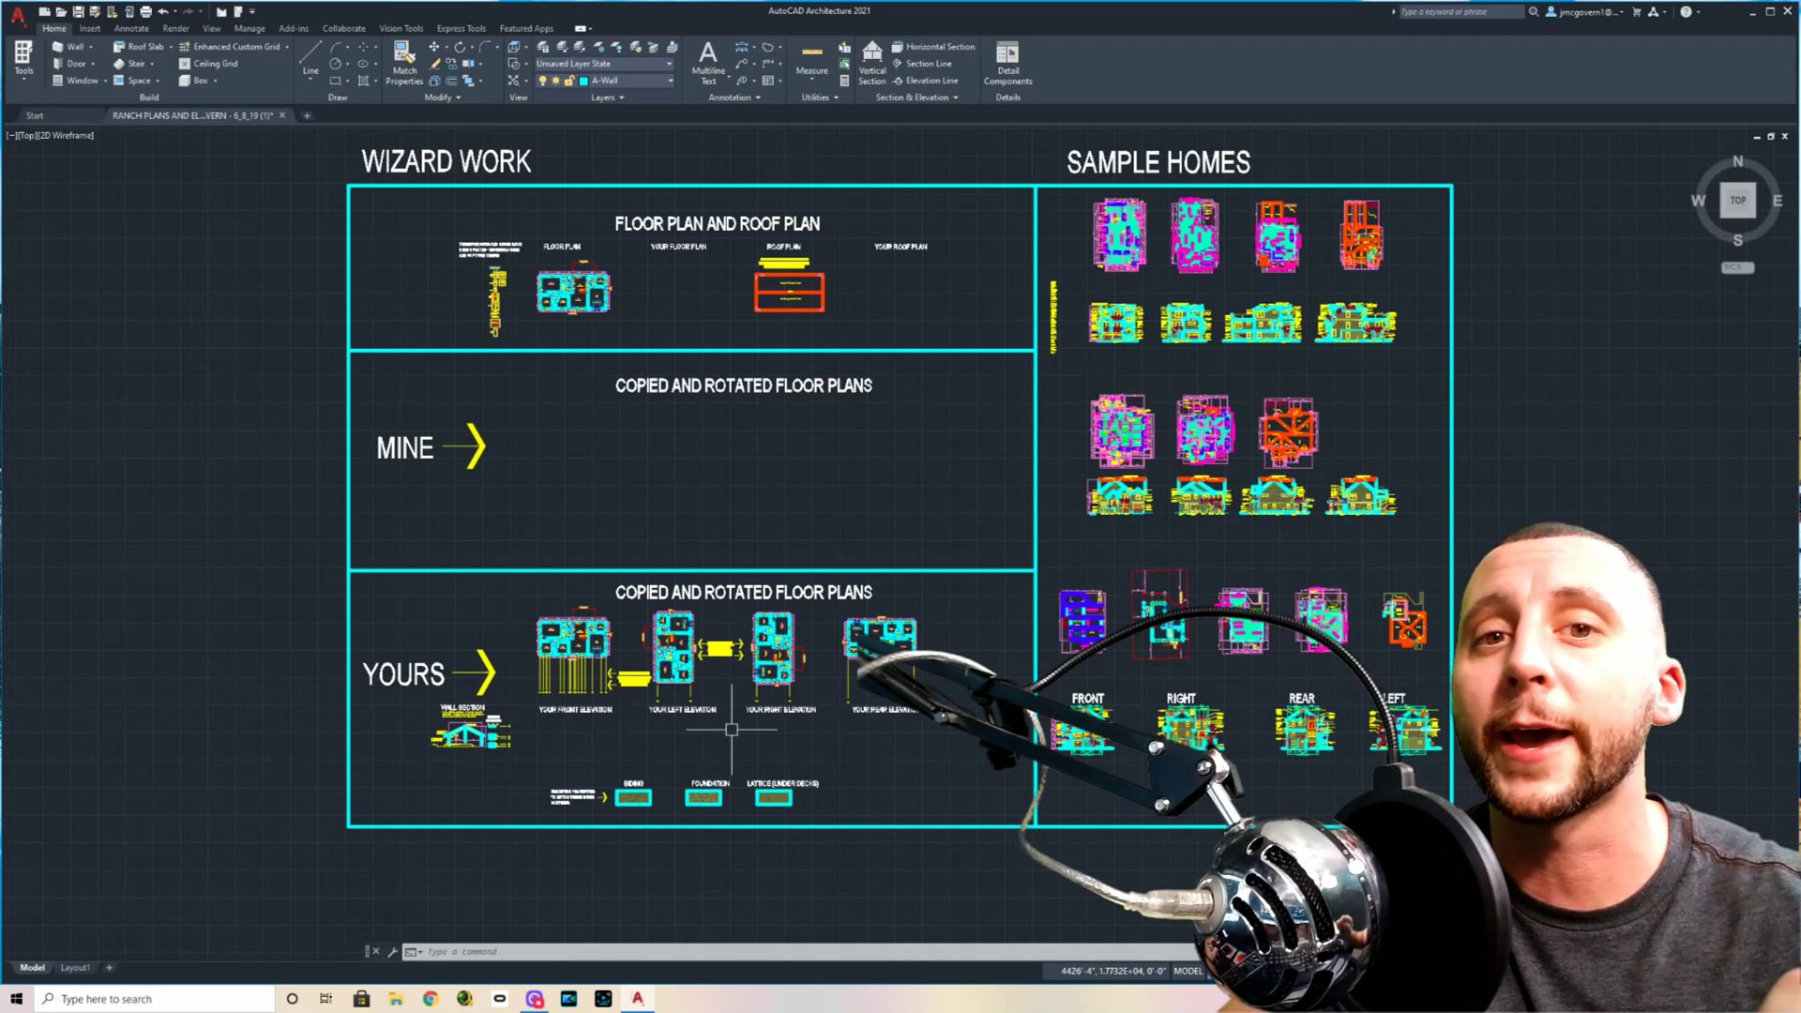
{"action": "left_click", "coordinate": [396, 997]}
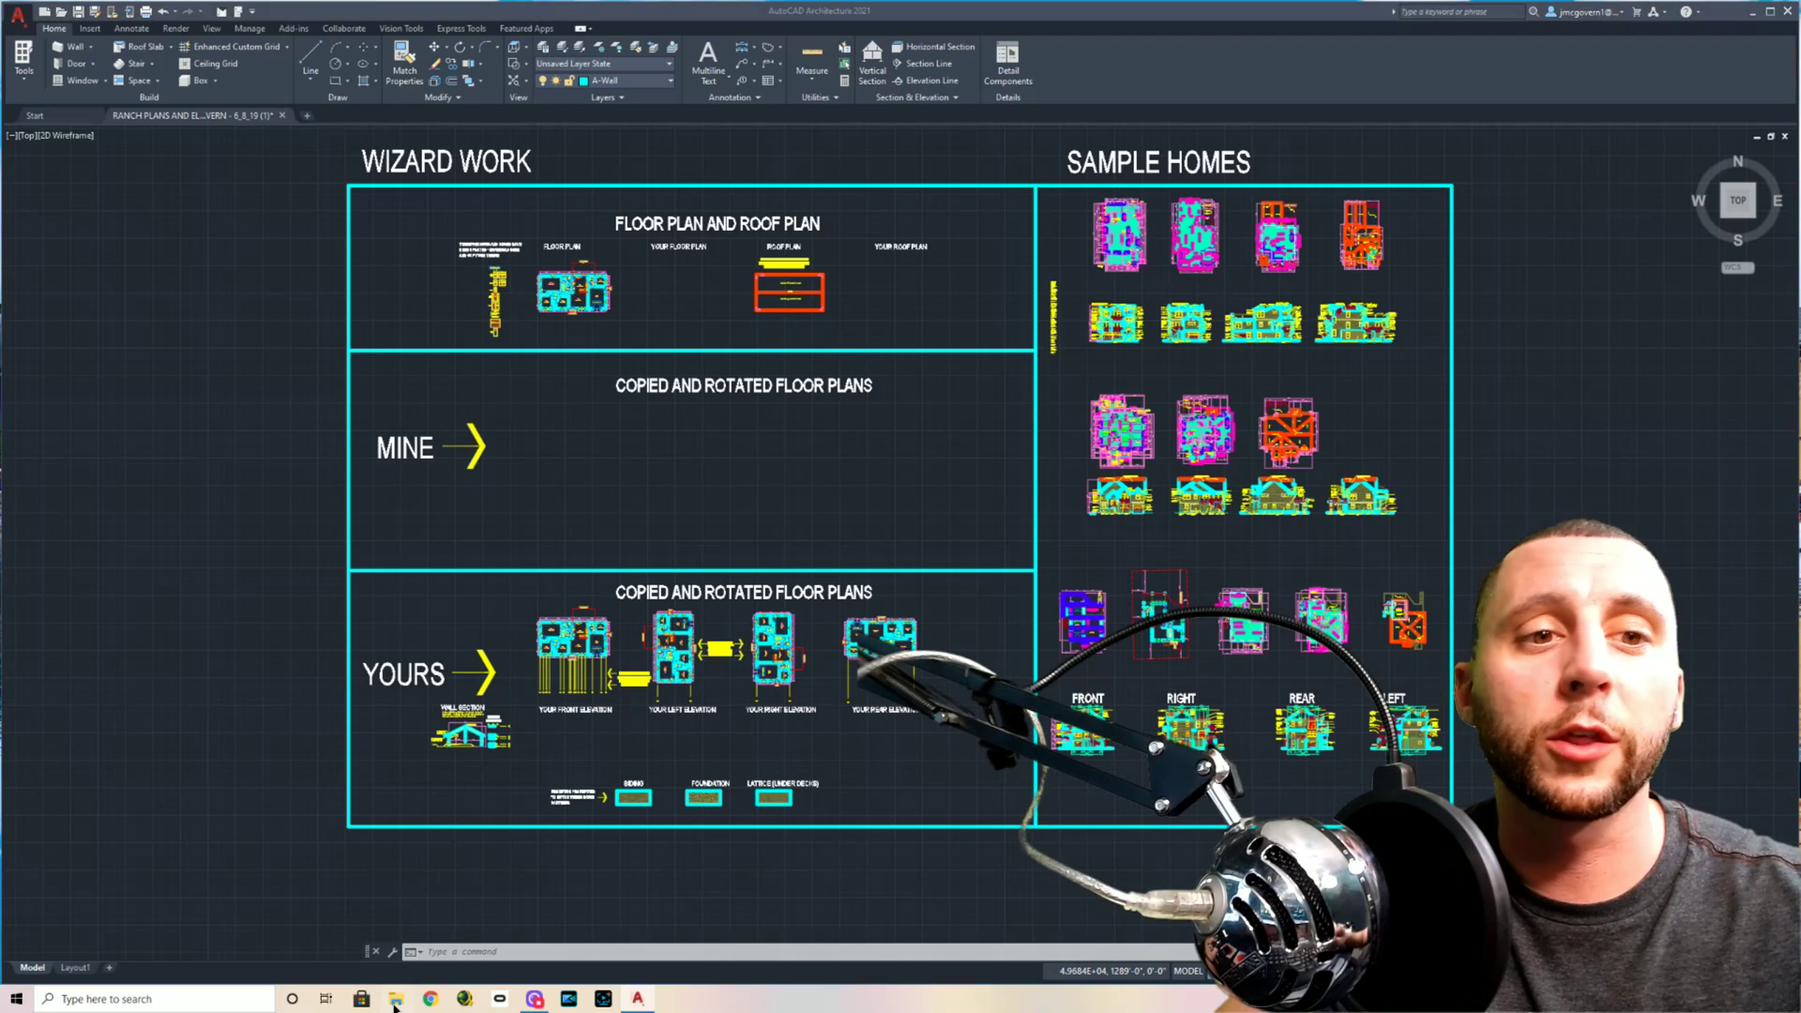
{"action": "left_click_drag", "start_coordinate": [1091, 205], "coordinate": [943, 220]}
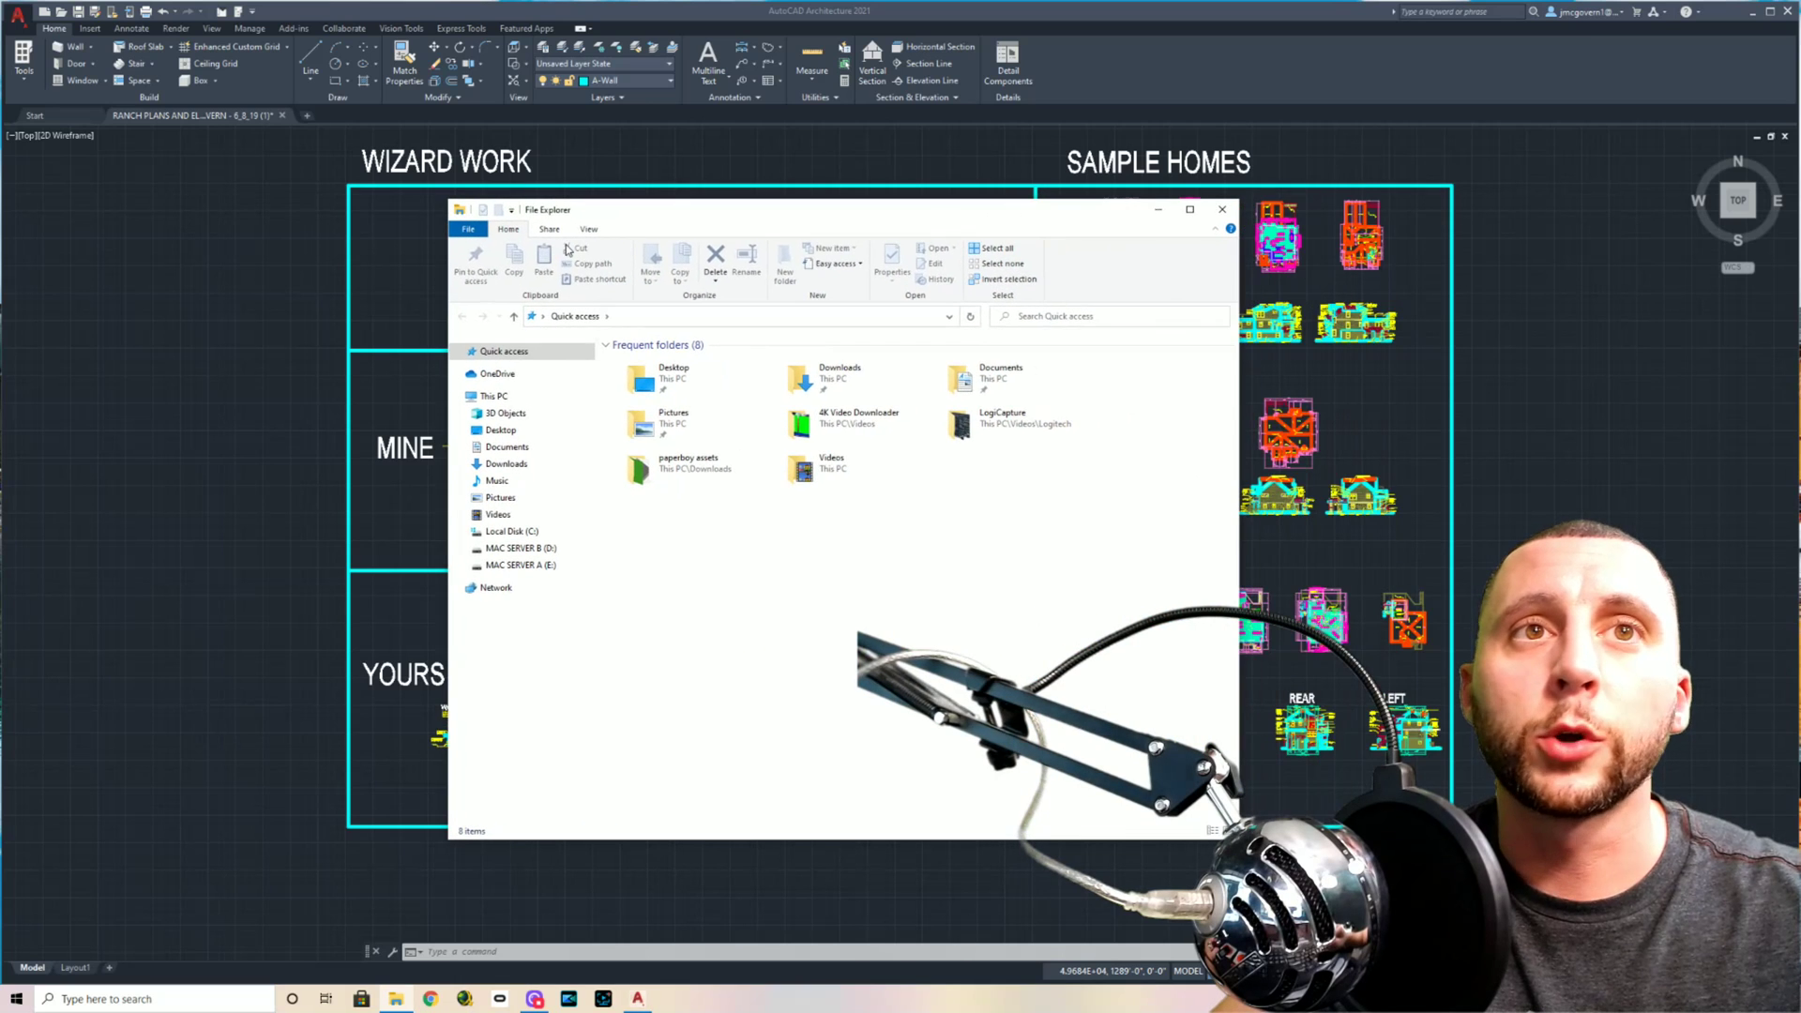
{"action": "left_click", "coordinate": [588, 228]}
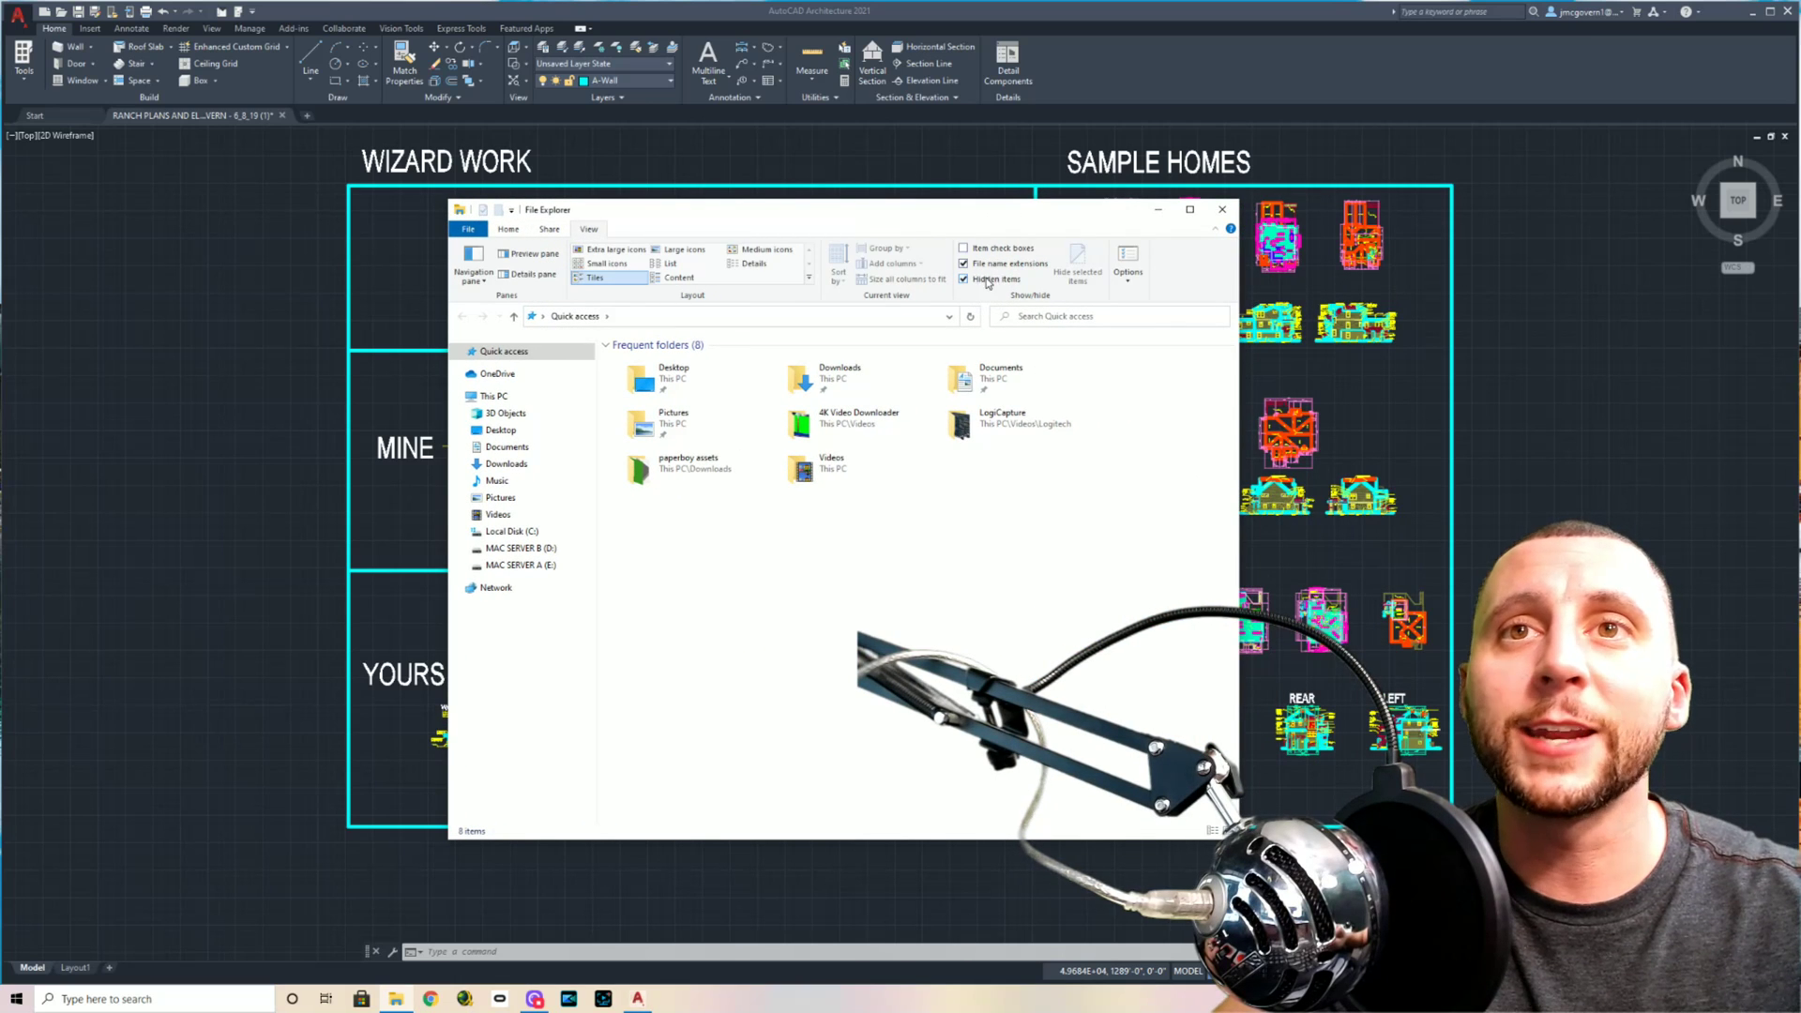
{"action": "left_click", "coordinate": [1222, 210]}
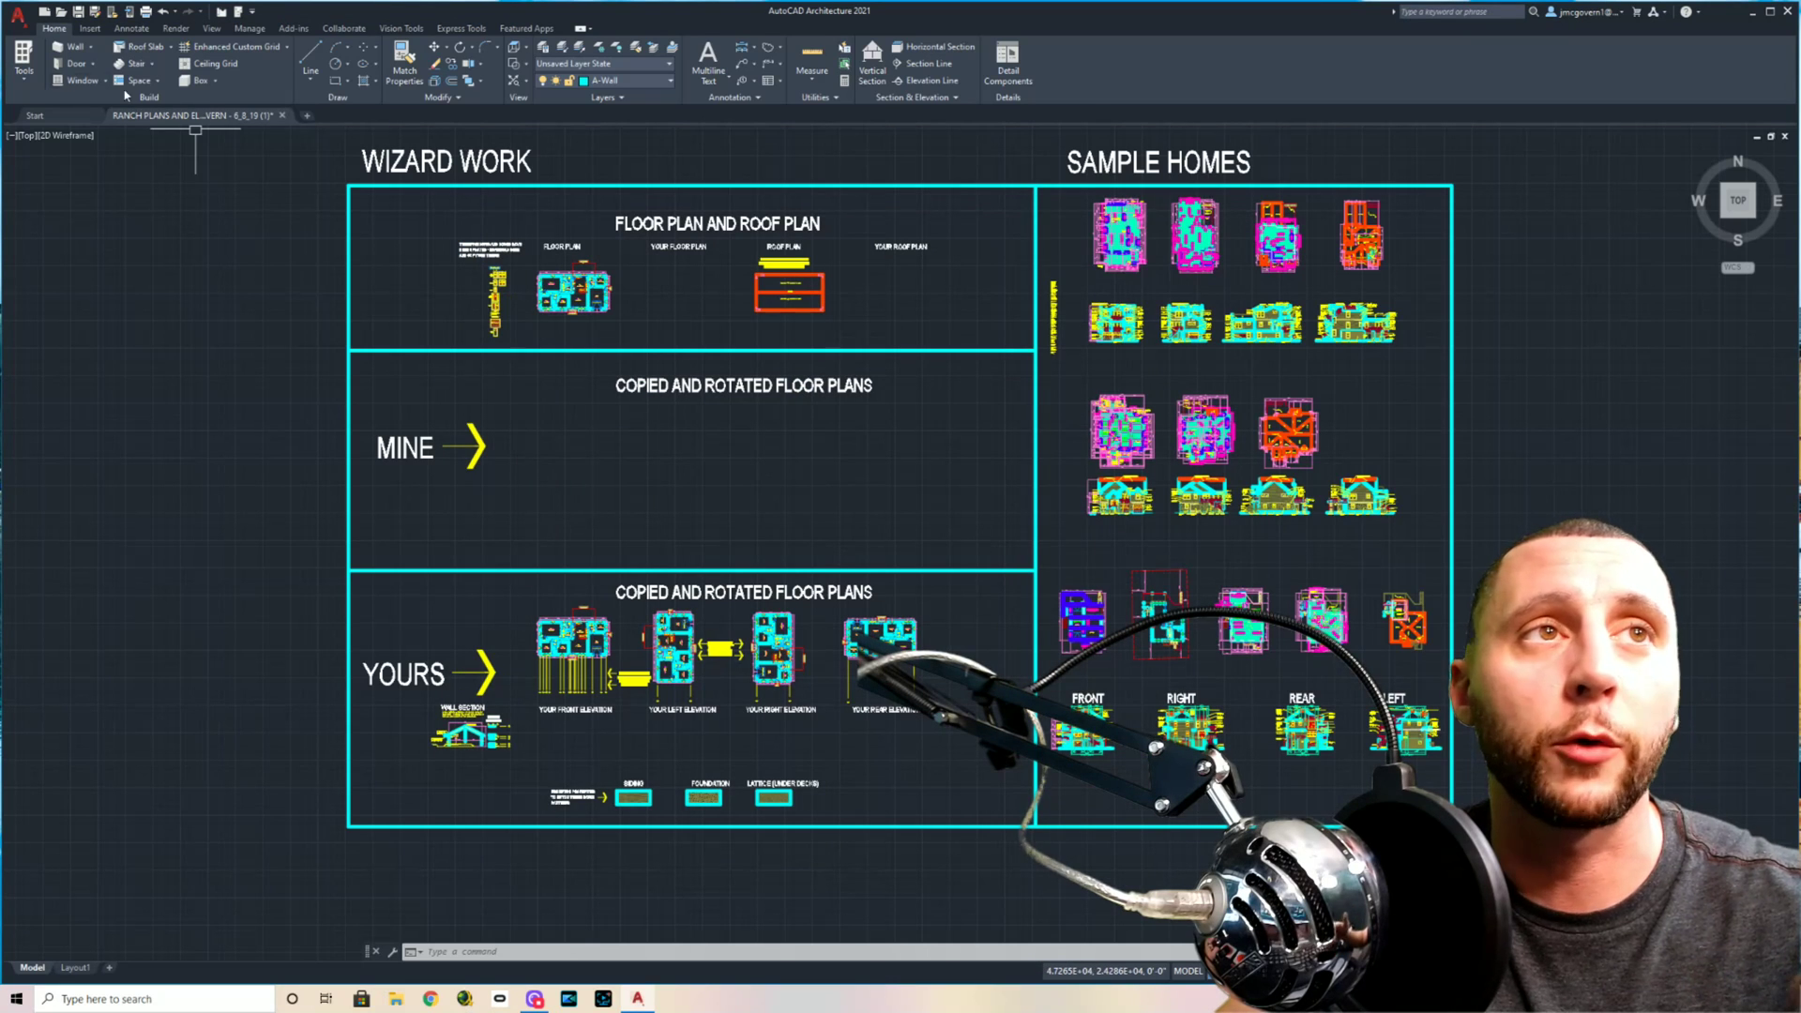
{"action": "left_click", "coordinate": [22, 20]}
Save the drawing as an AutoCAD Drawing Template (*.dwt) file in the Template folder
{"action": "left_click", "coordinate": [51, 188]}
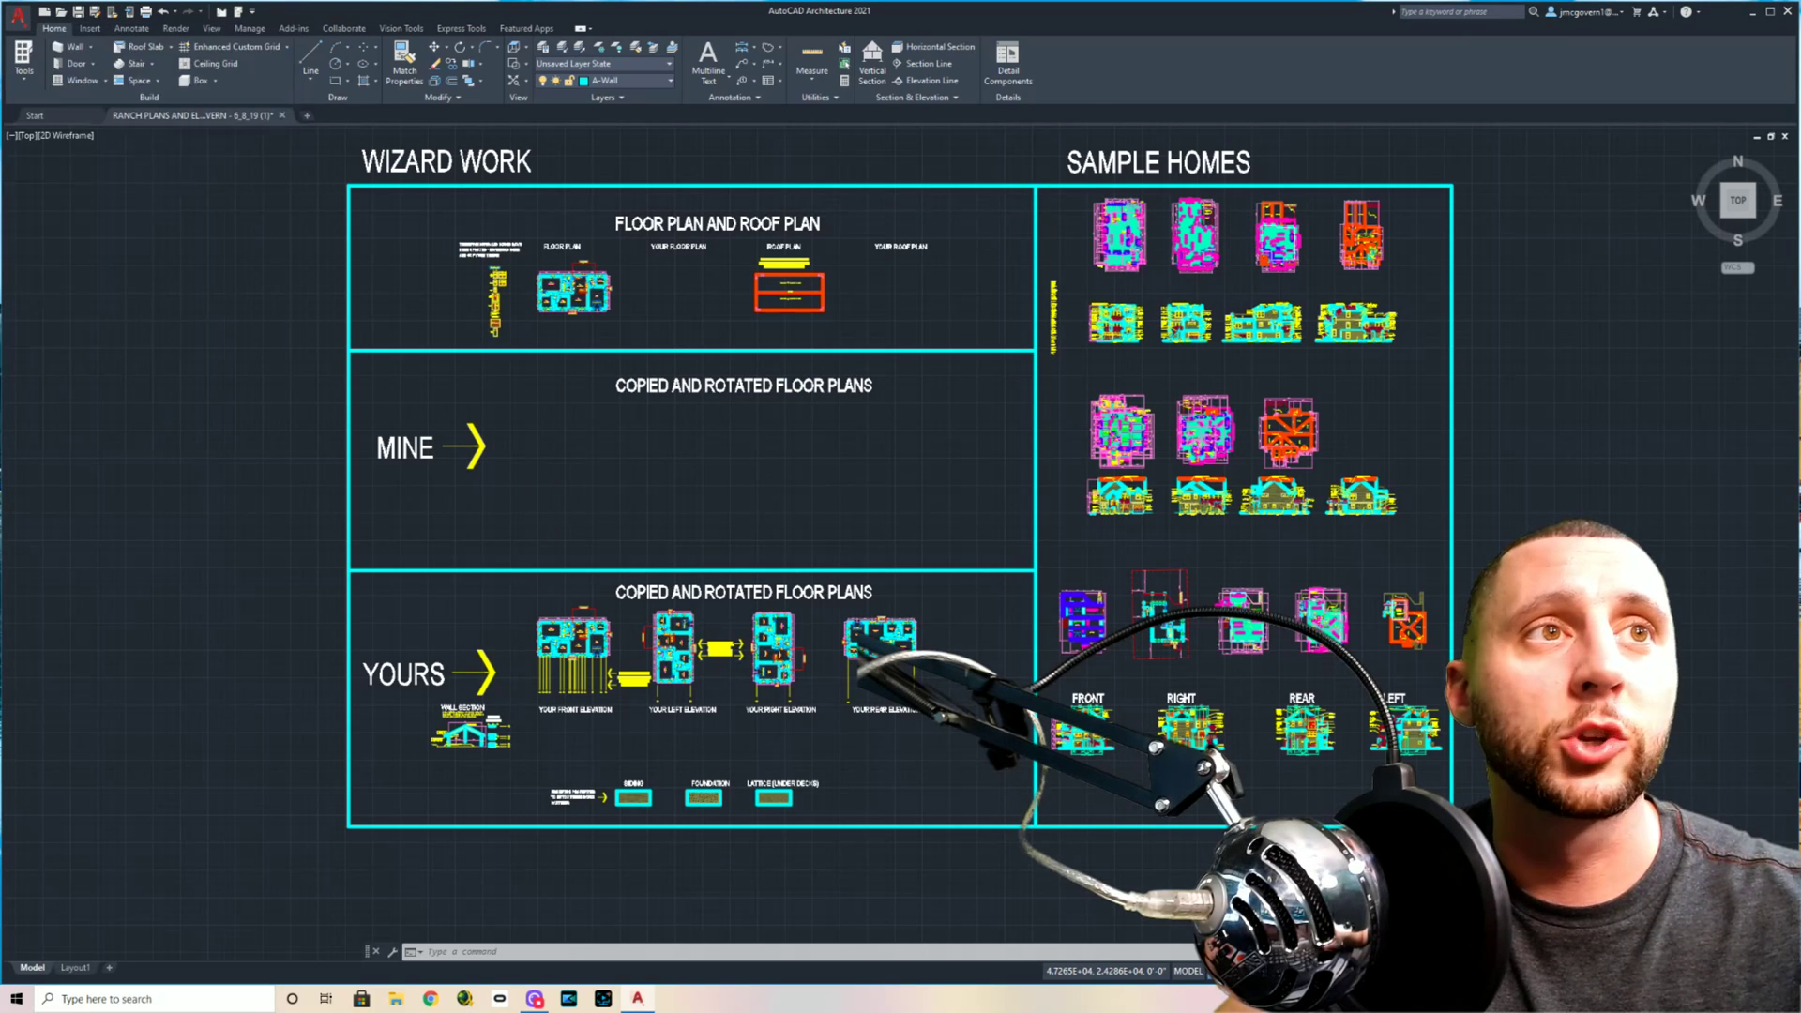
{"action": "left_click", "coordinate": [938, 653]}
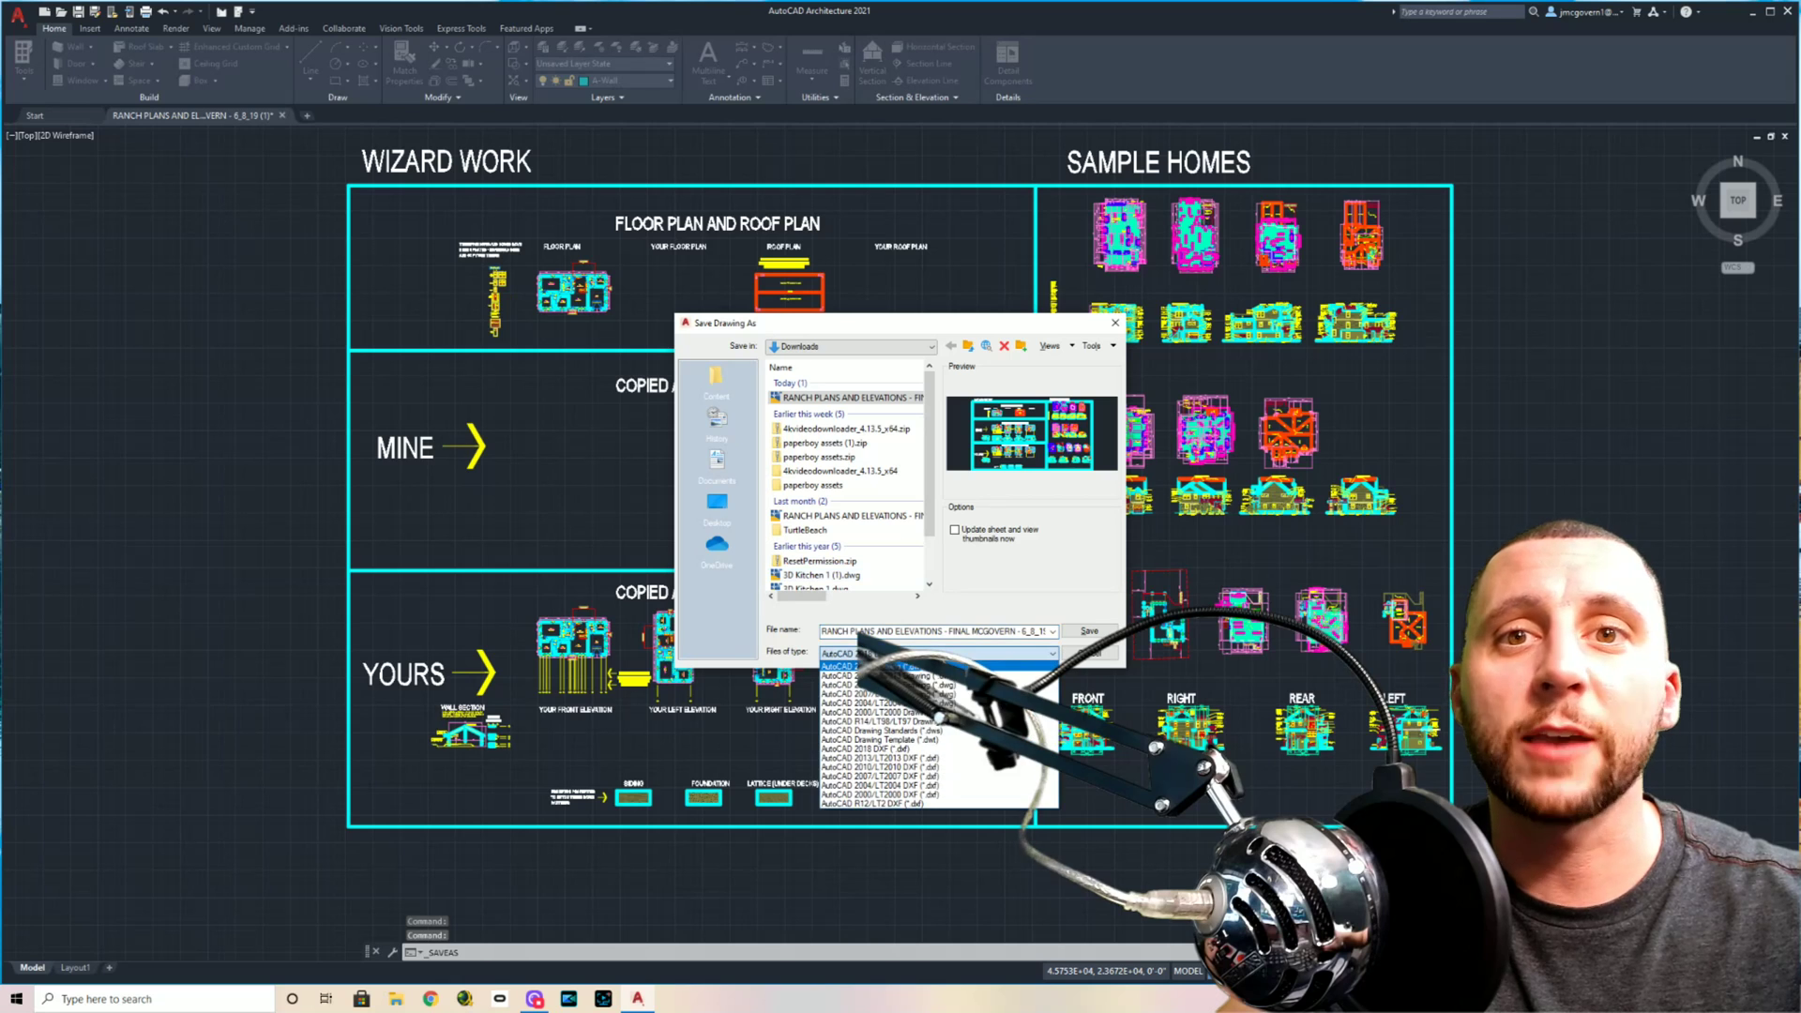
{"action": "left_click", "coordinate": [977, 740]}
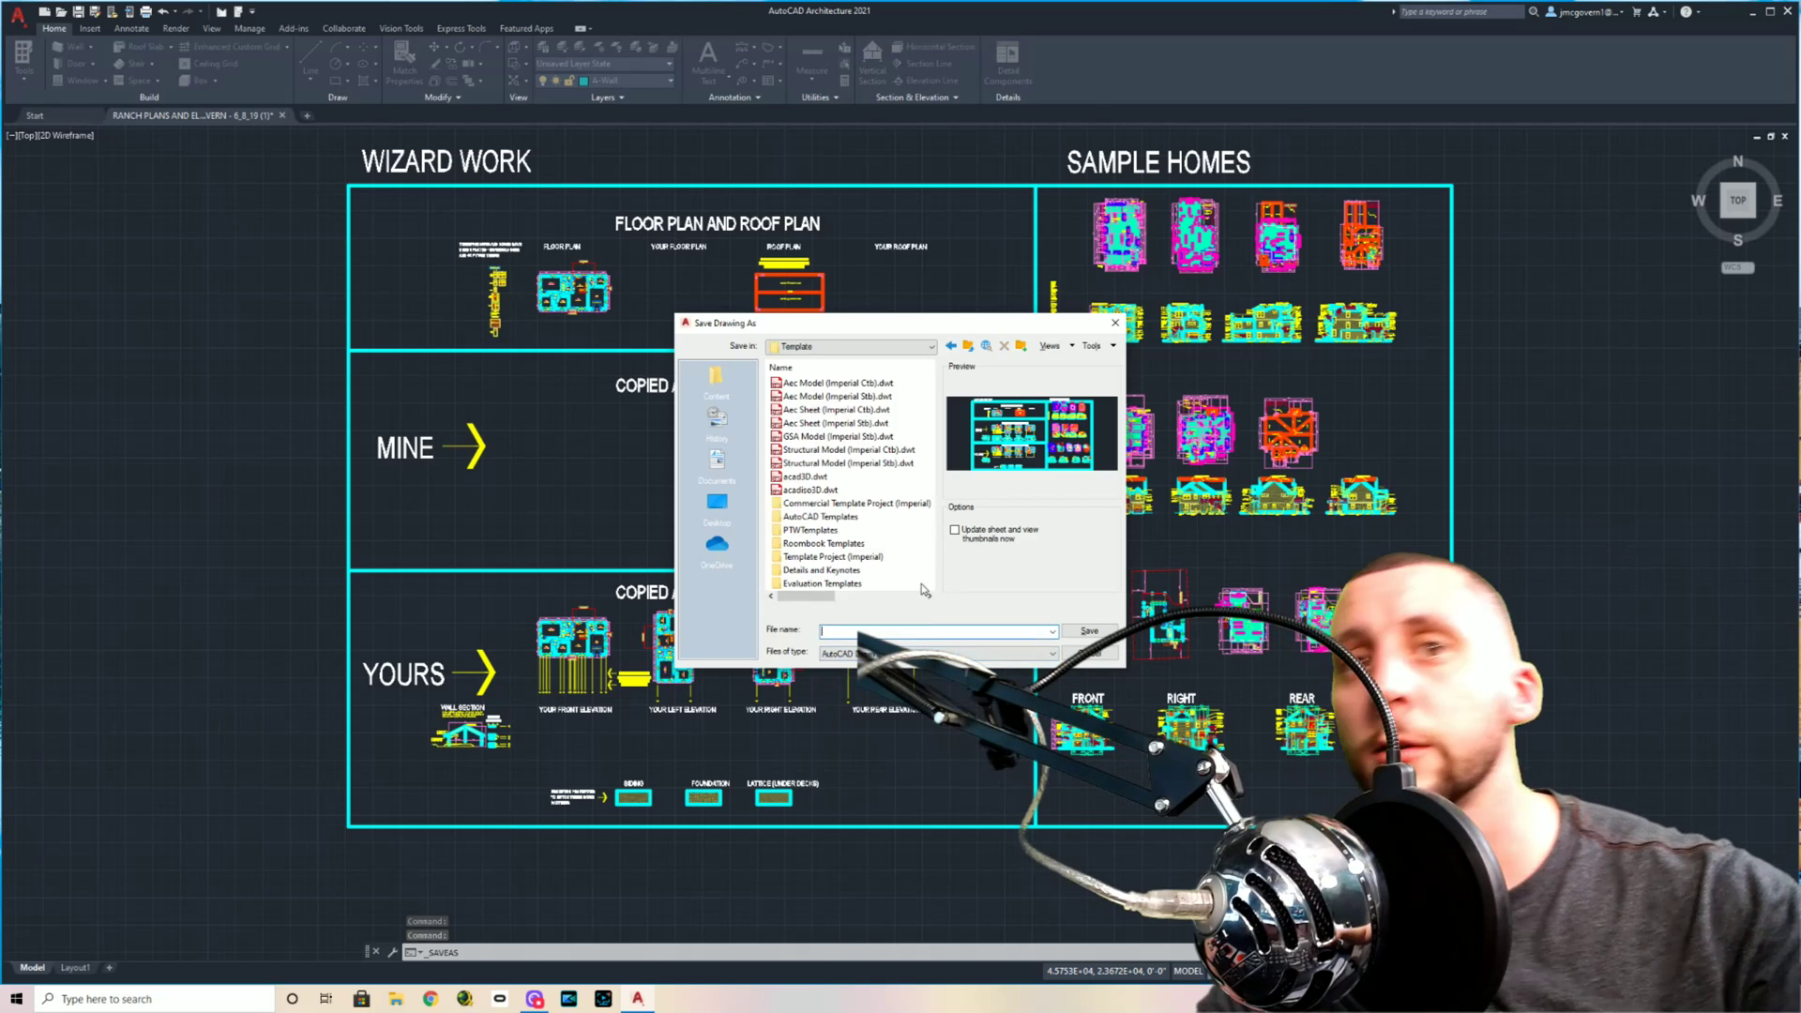
{"action": "left_click", "coordinate": [849, 348]}
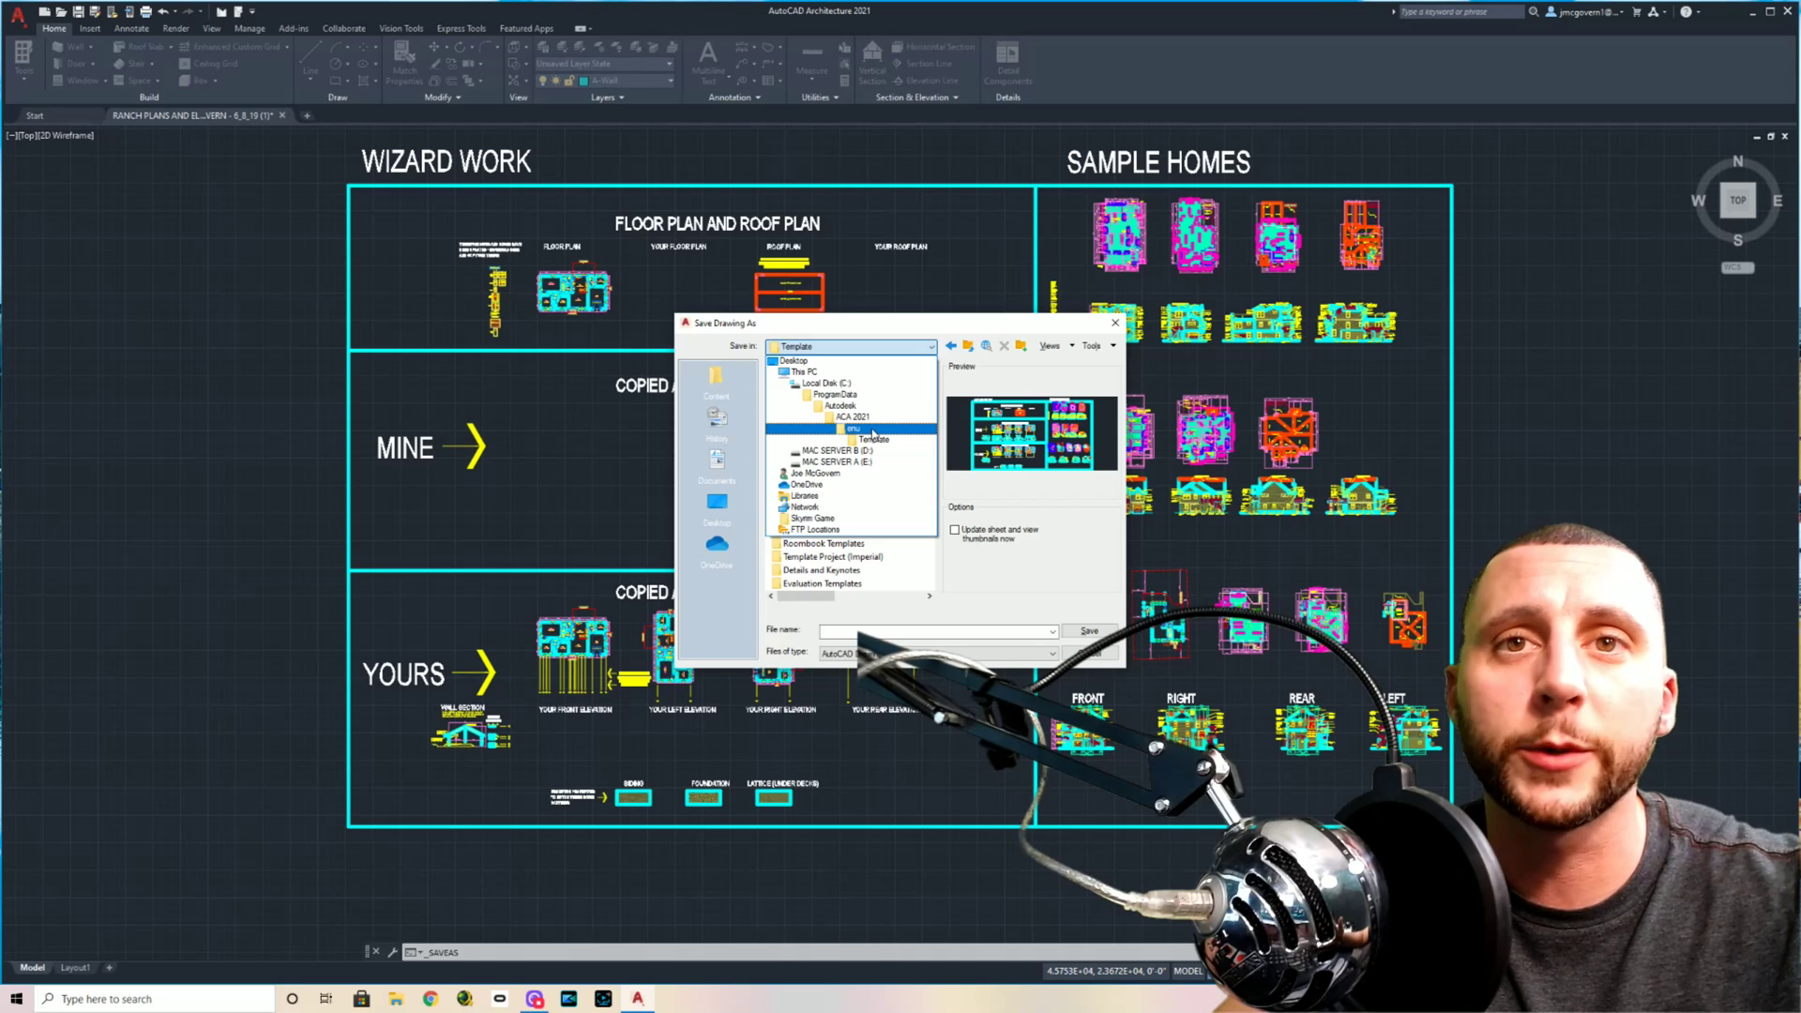
{"action": "left_click", "coordinate": [881, 439]}
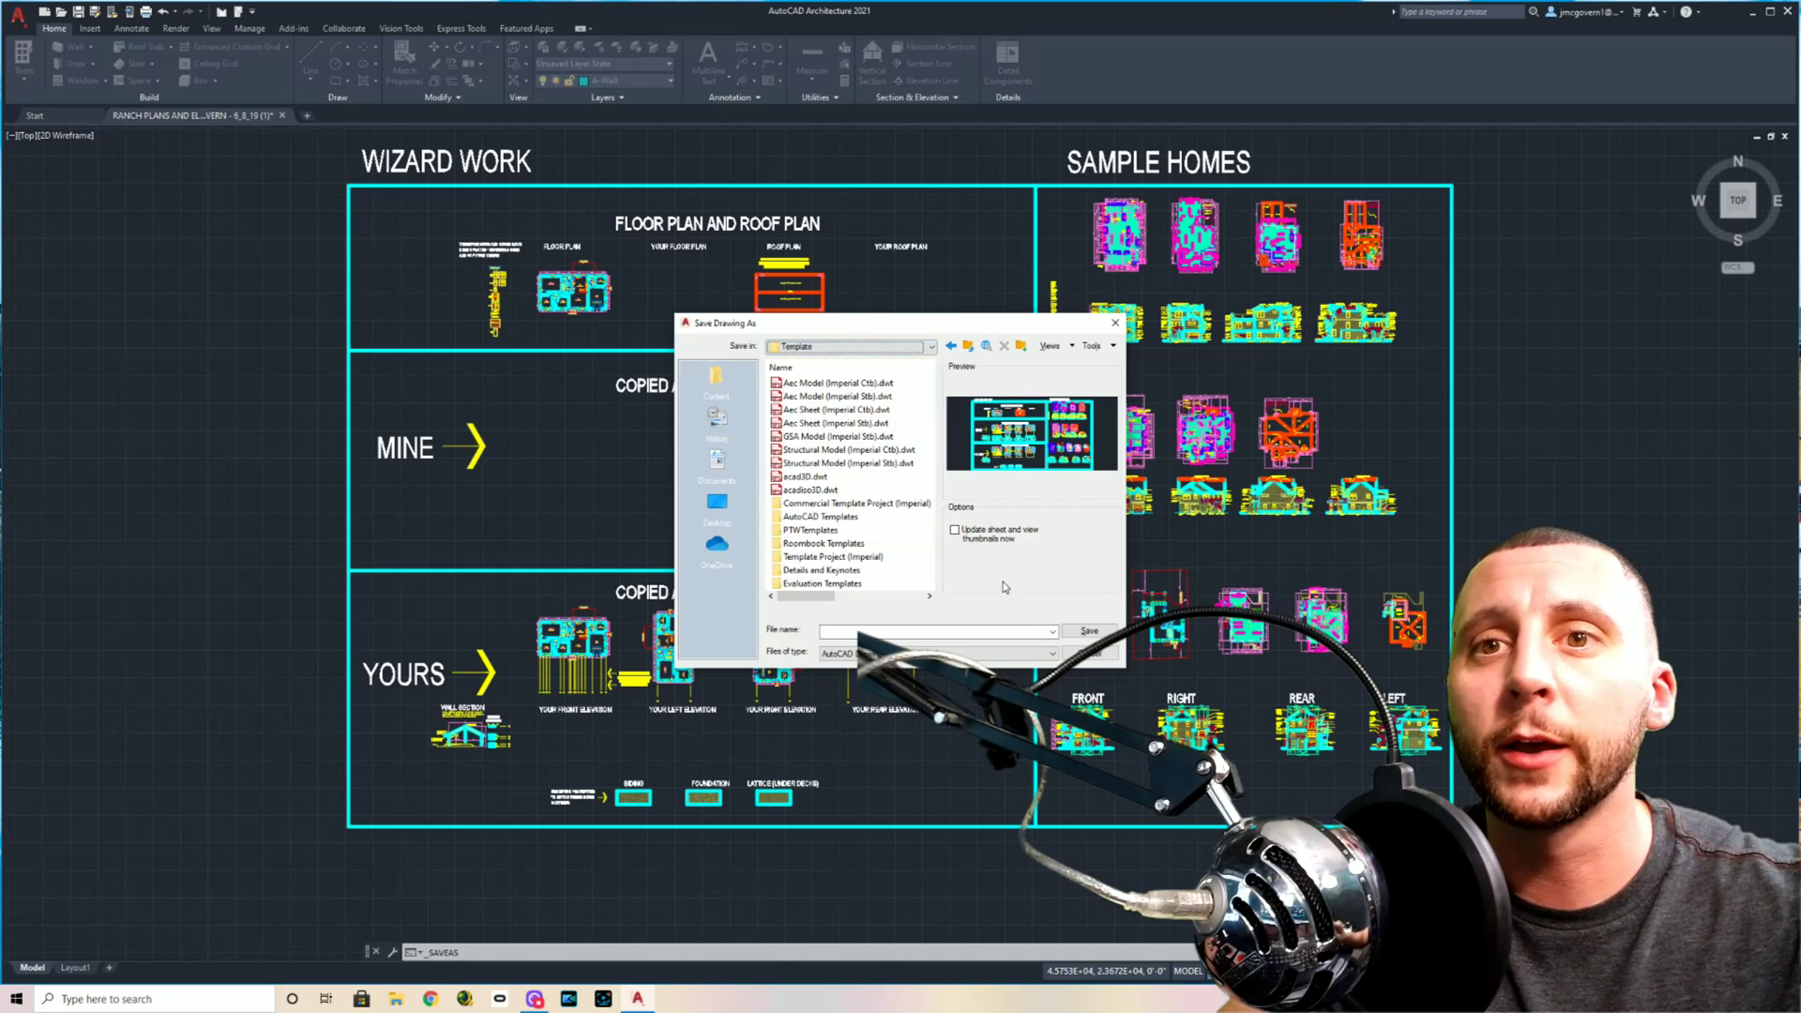
{"action": "left_click", "coordinate": [1089, 631]}
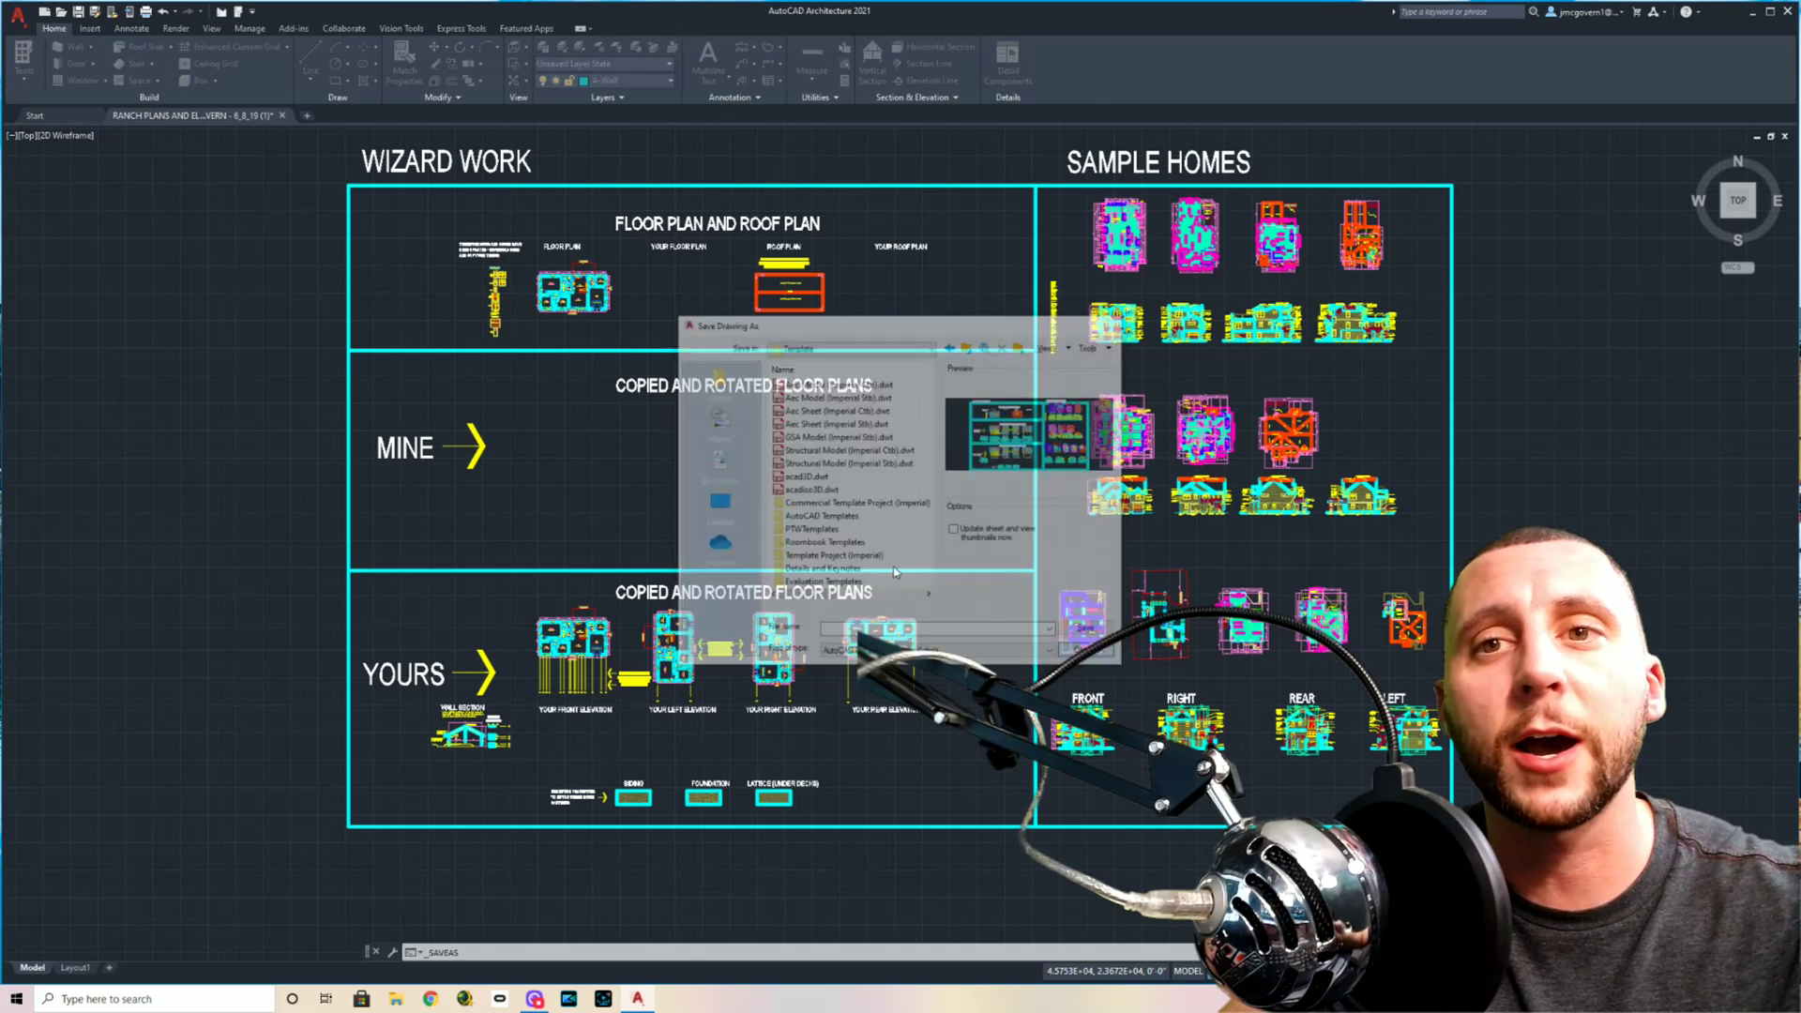
{"action": "left_click", "coordinate": [17, 14]}
{"action": "left_click", "coordinate": [50, 91]}
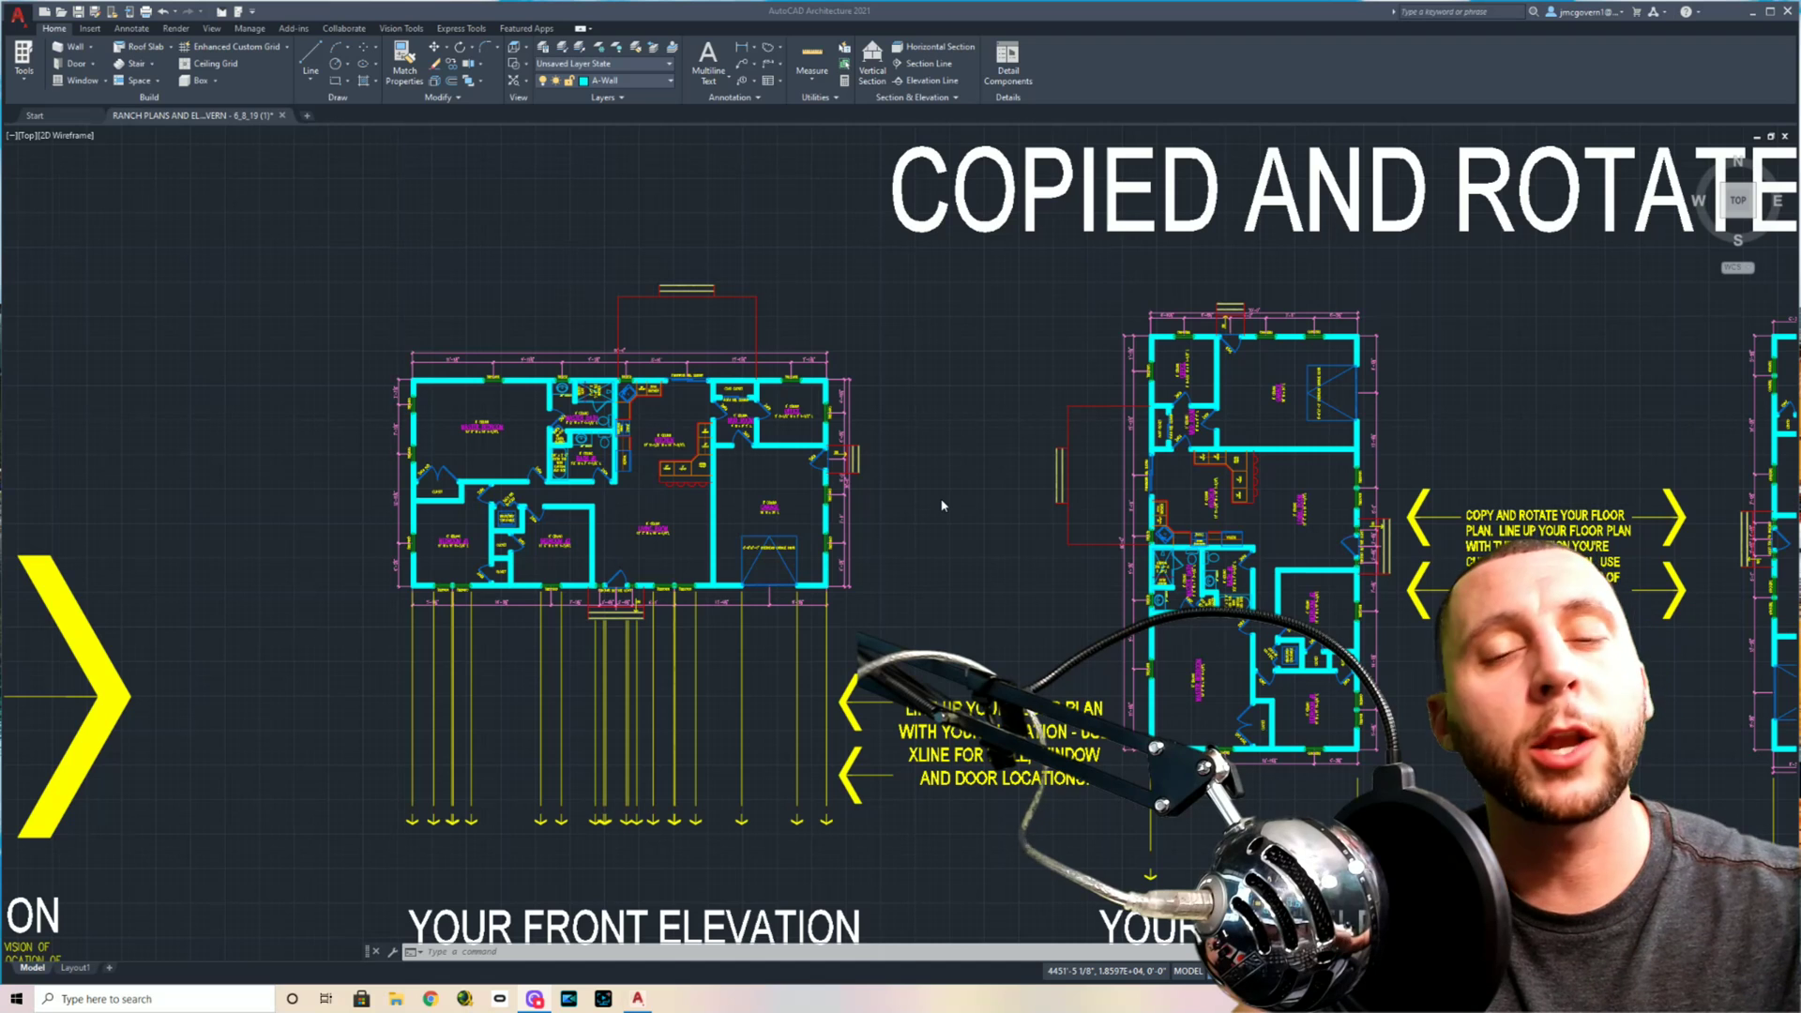
{"action": "left_click", "coordinate": [943, 505]}
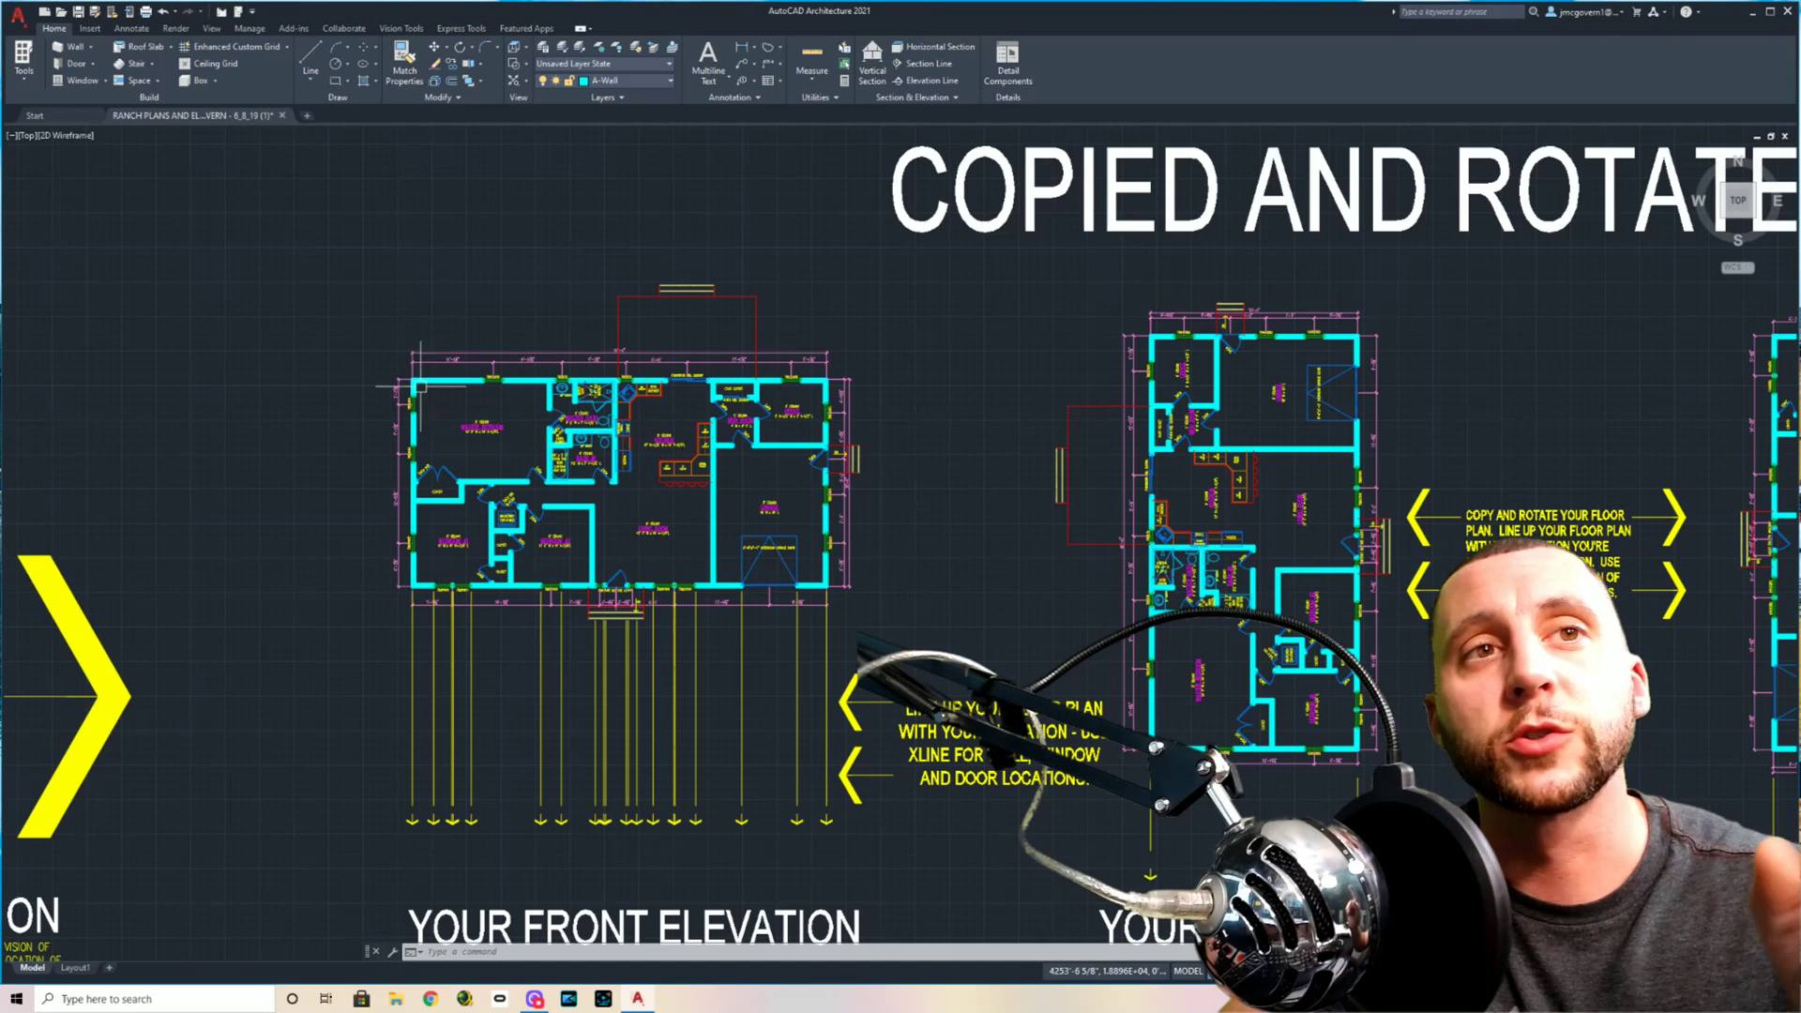
{"action": "scroll", "coordinate": [412, 380], "scroll_direction": "up", "scroll_amount": 6}
{"action": "left_click", "coordinate": [741, 47]}
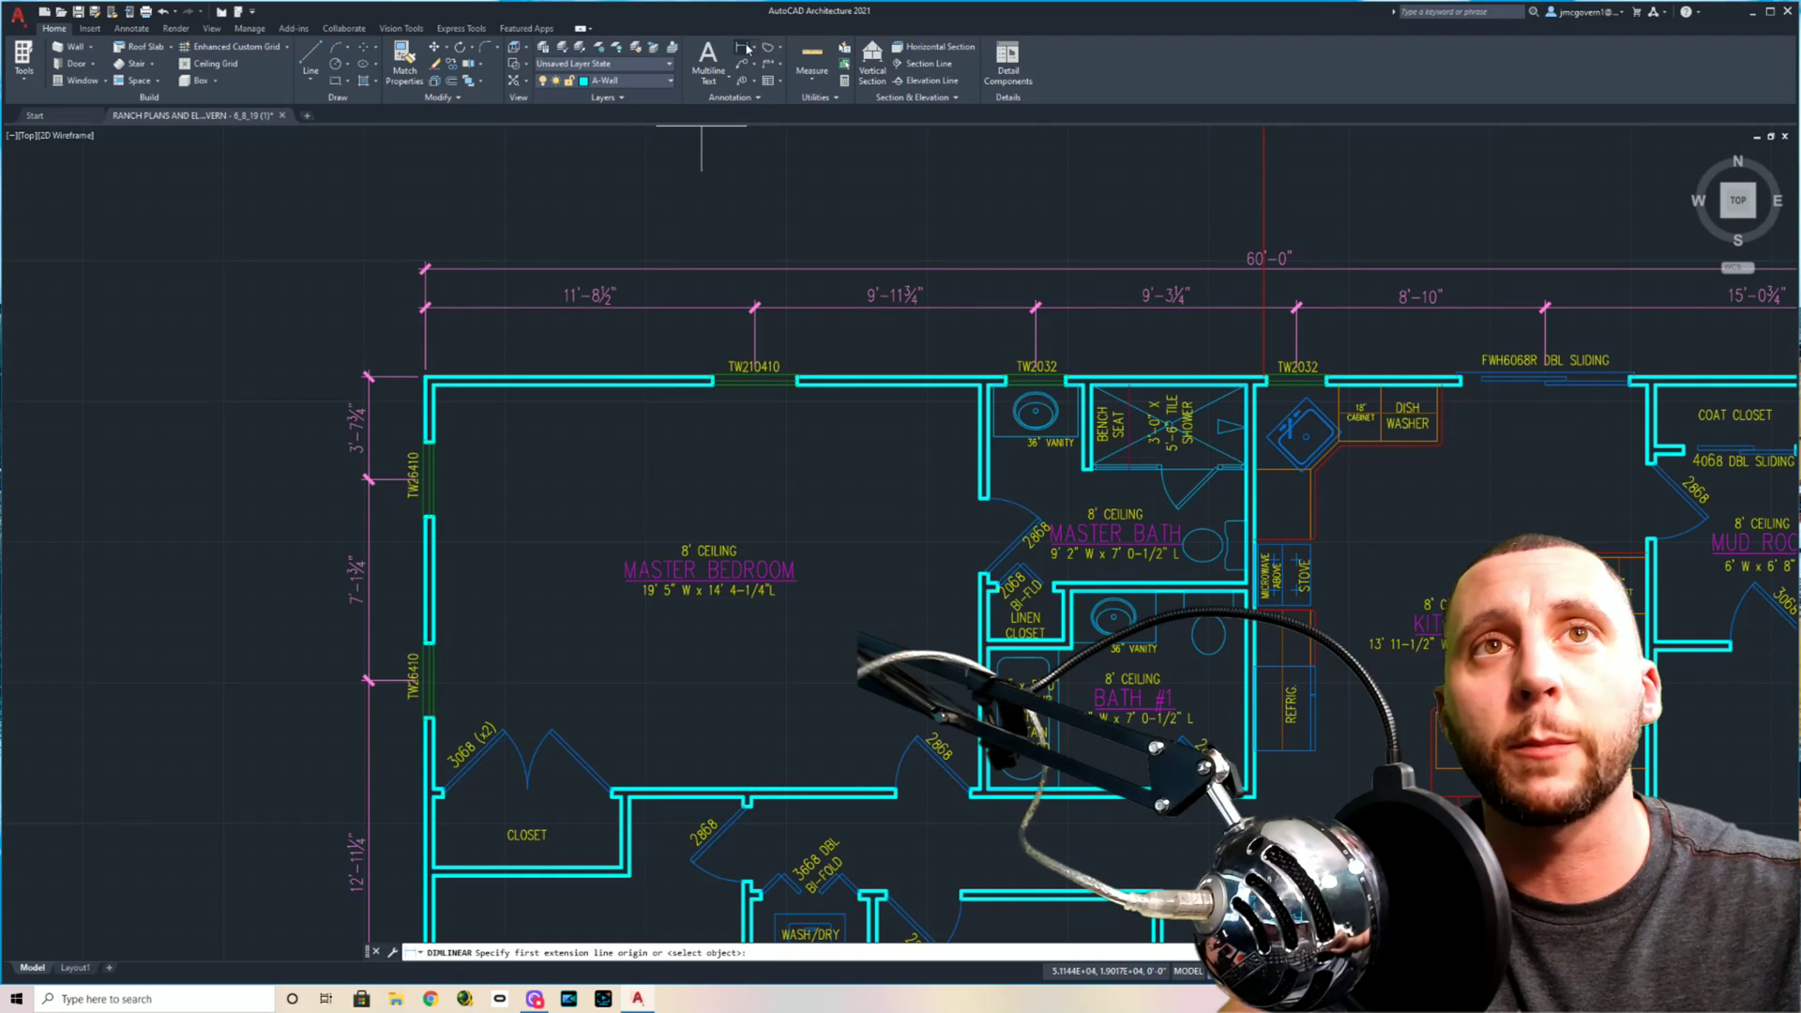
{"action": "scroll", "coordinate": [434, 383], "scroll_direction": "up", "scroll_amount": 4}
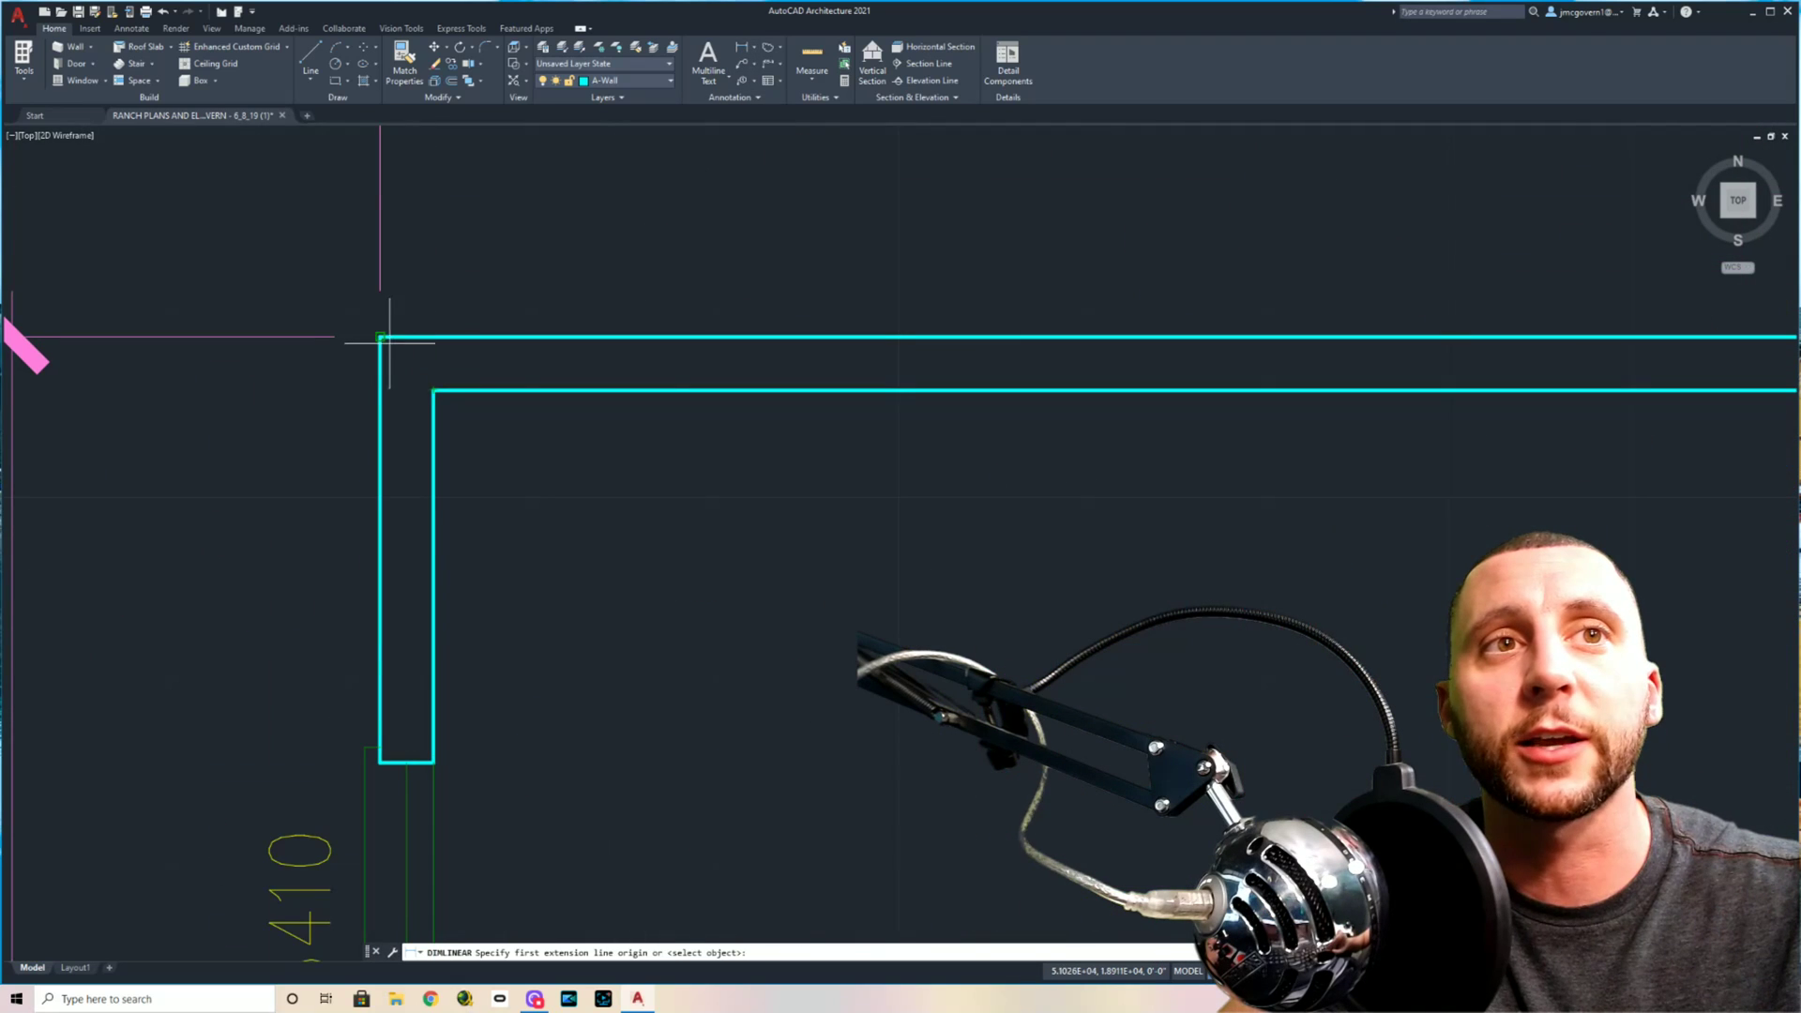
{"action": "left_click", "coordinate": [429, 381]}
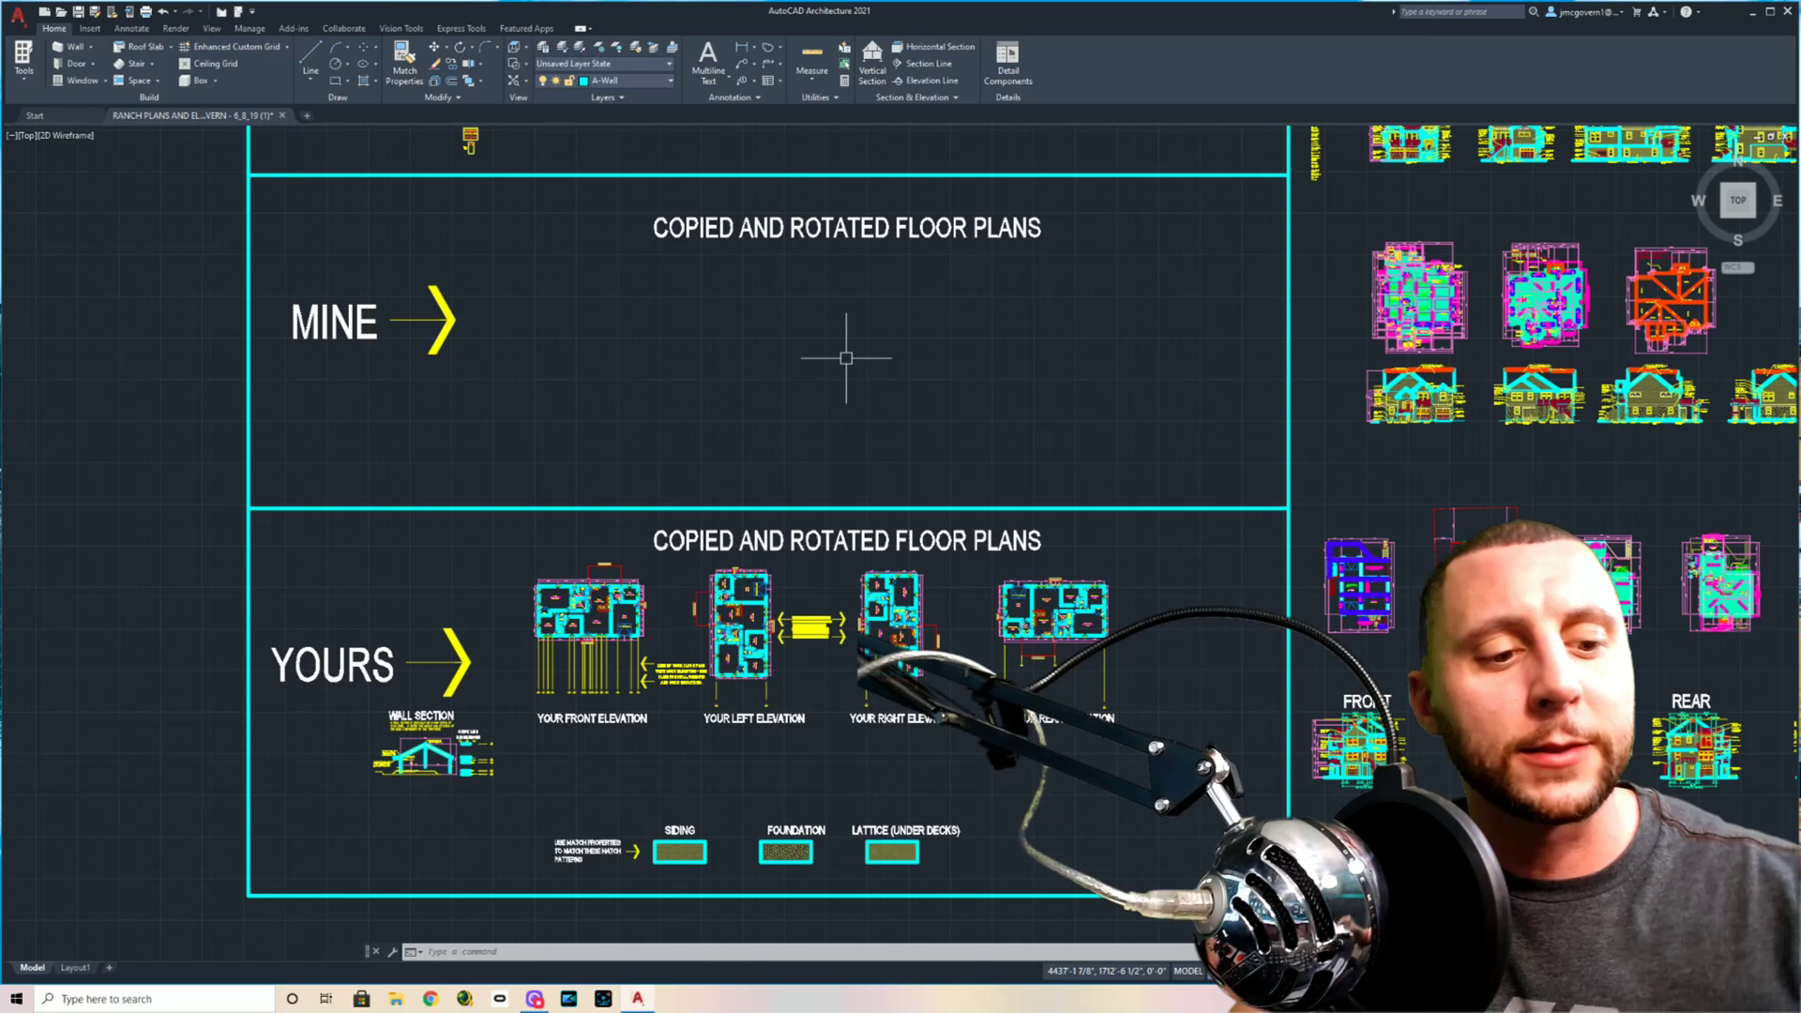
Expand the command history window with F2 and scroll back through earlier commands
{"action": "key", "text": "F2"}
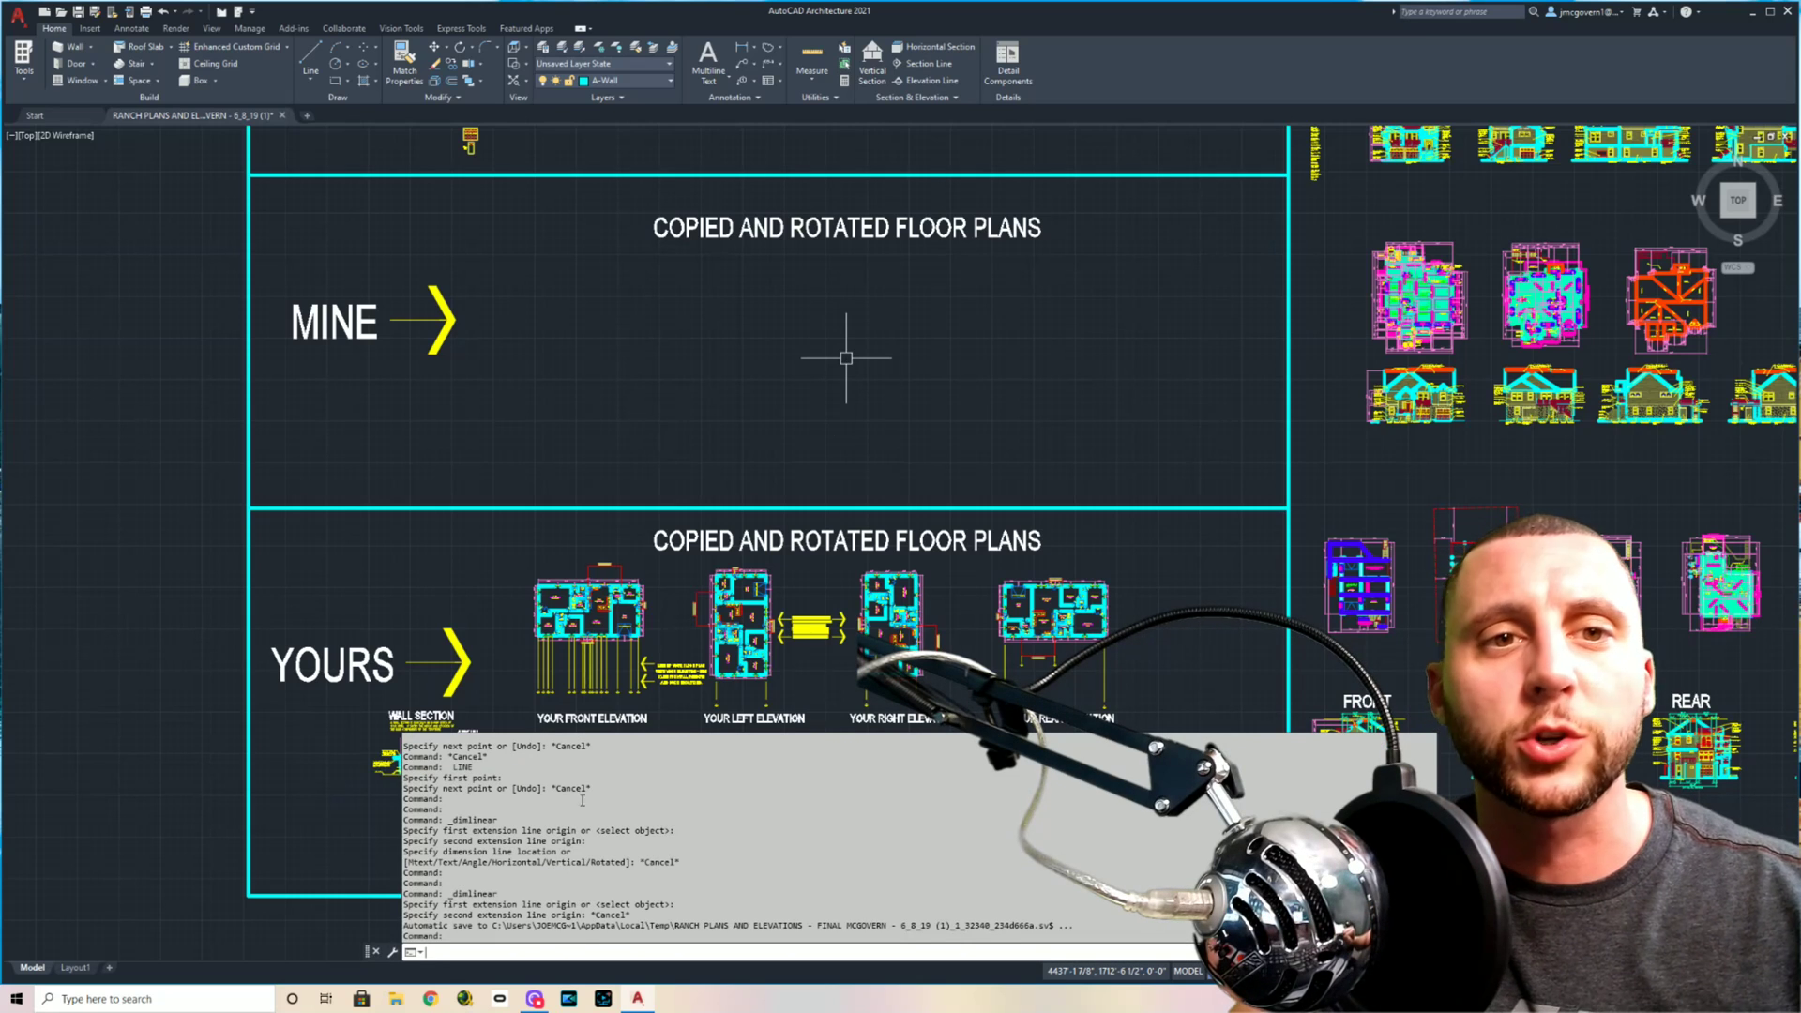
{"action": "scroll", "coordinate": [594, 931], "scroll_direction": "up", "scroll_amount": 10}
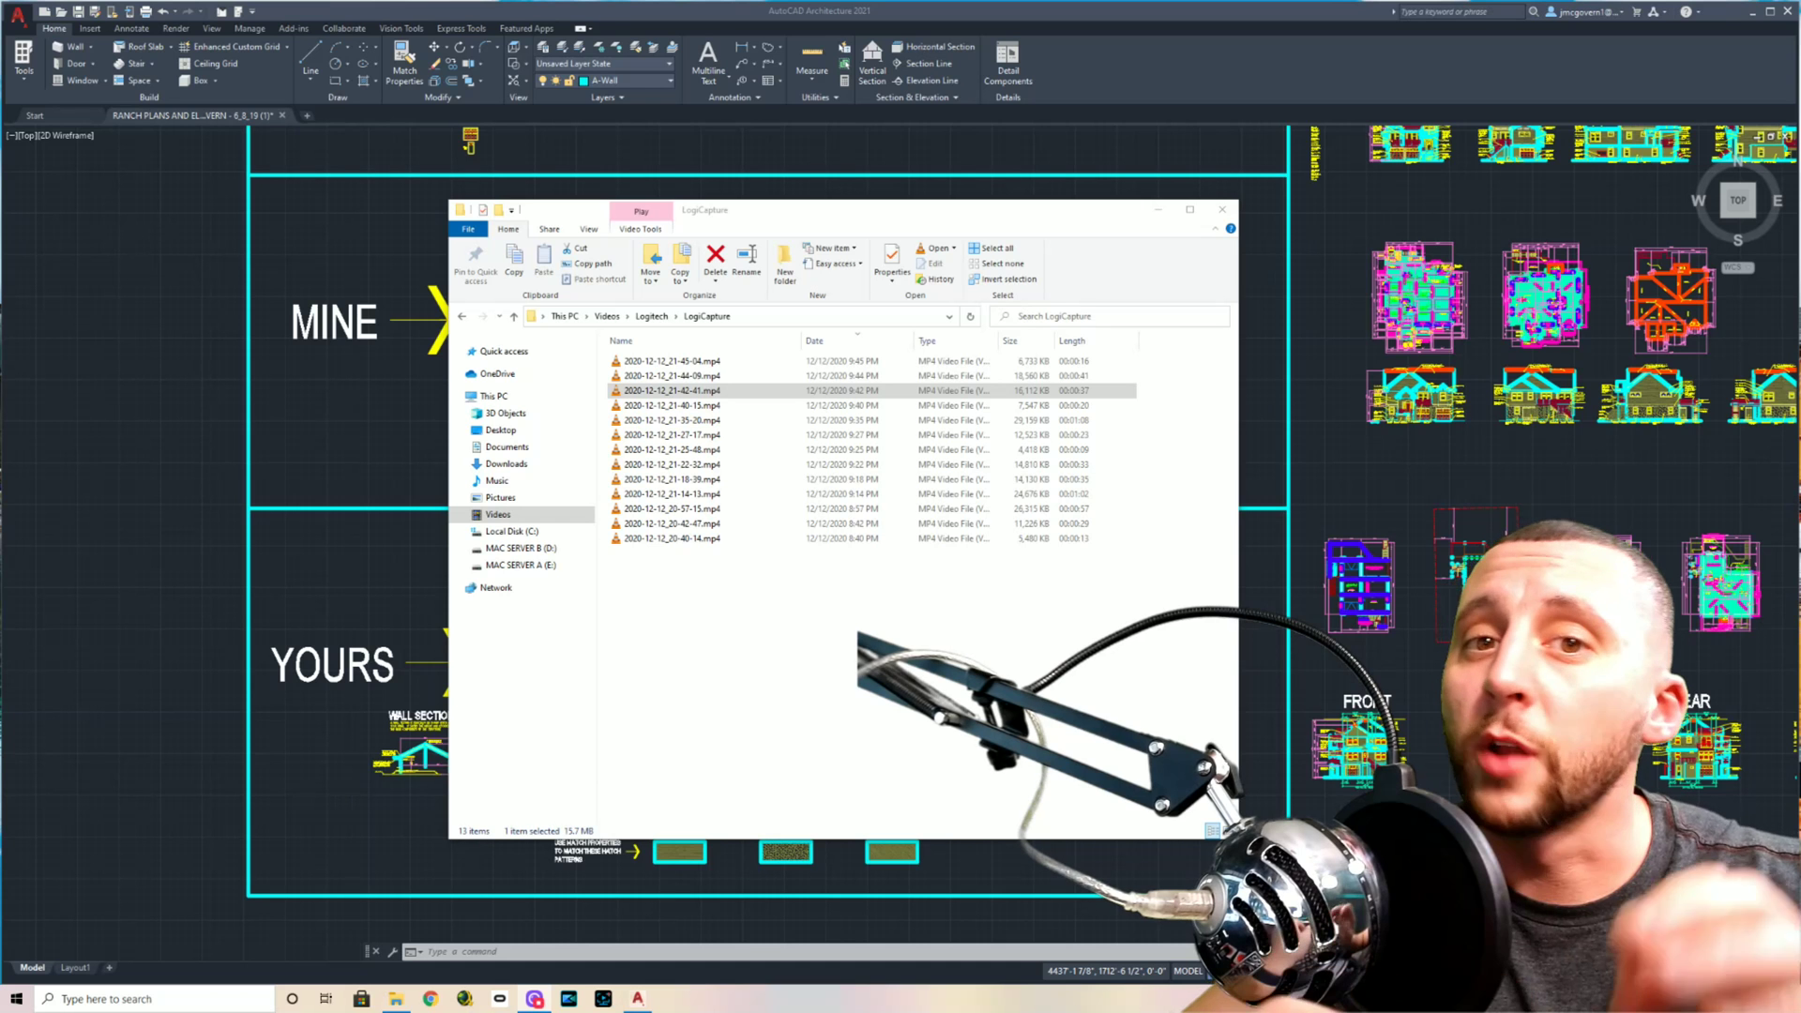
Close the LogiCapture File Explorer window to return to the AutoCAD drawing
{"action": "left_click", "coordinate": [671, 405]}
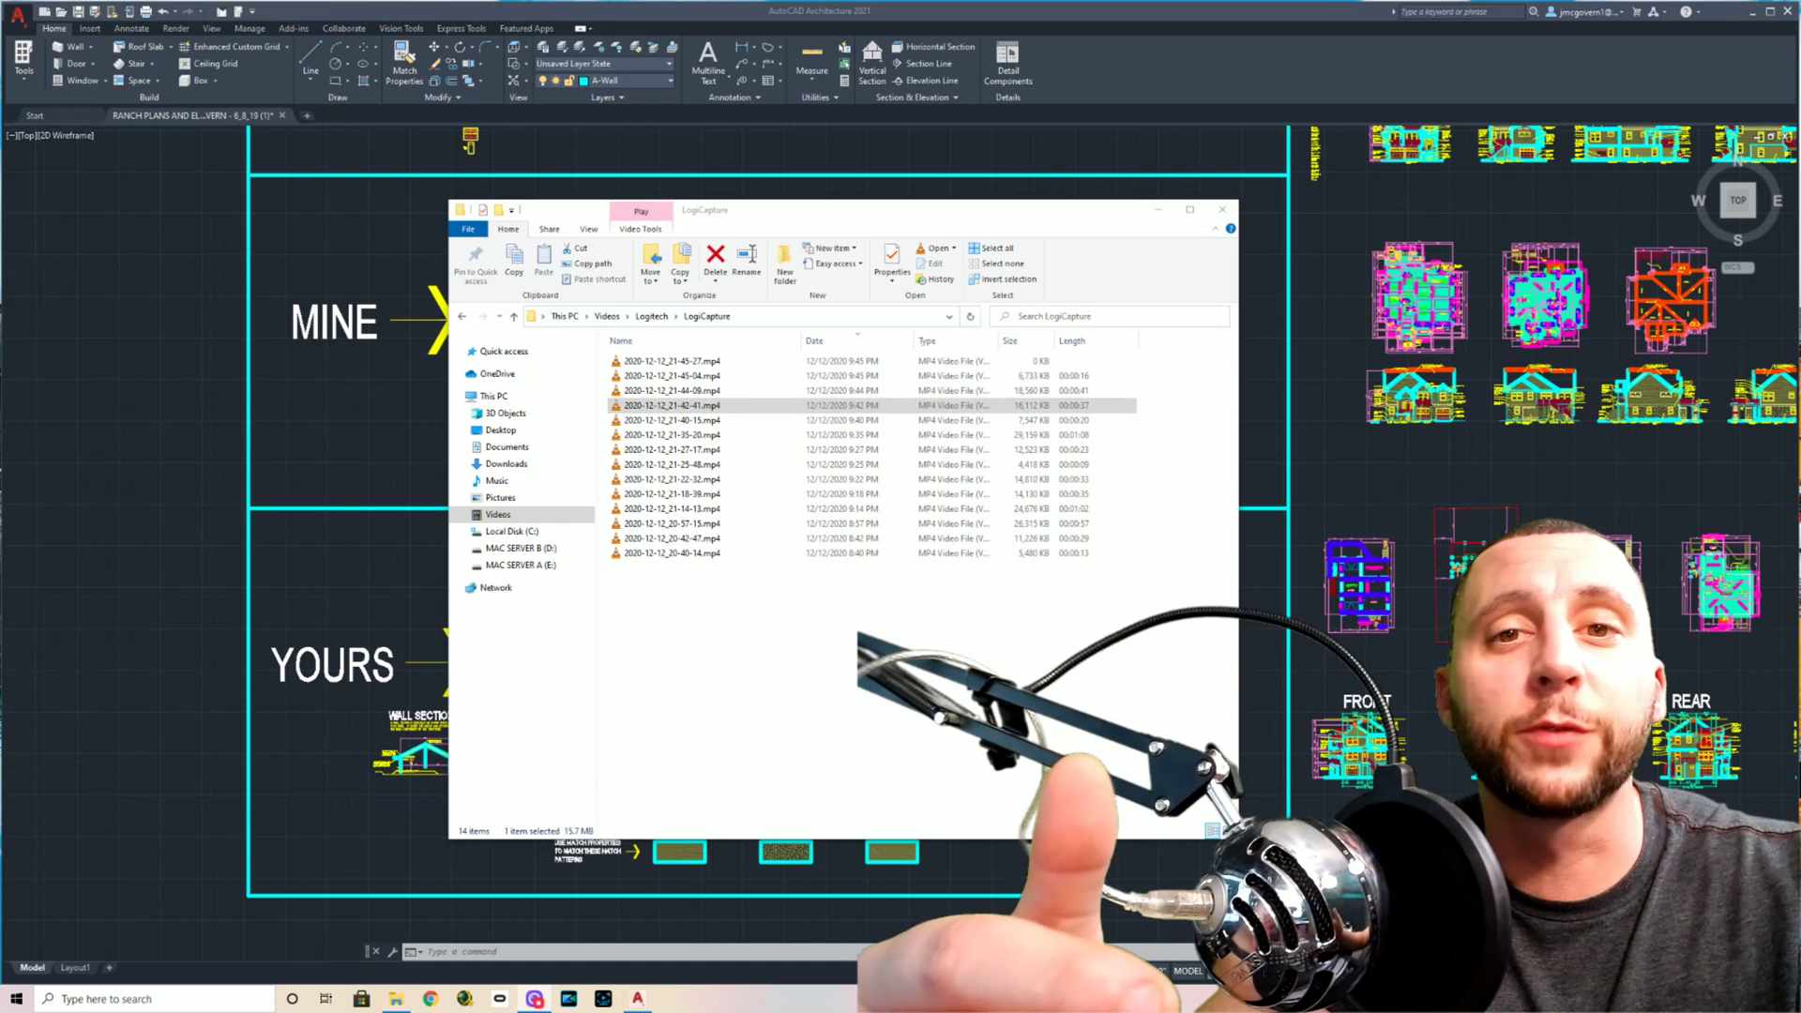